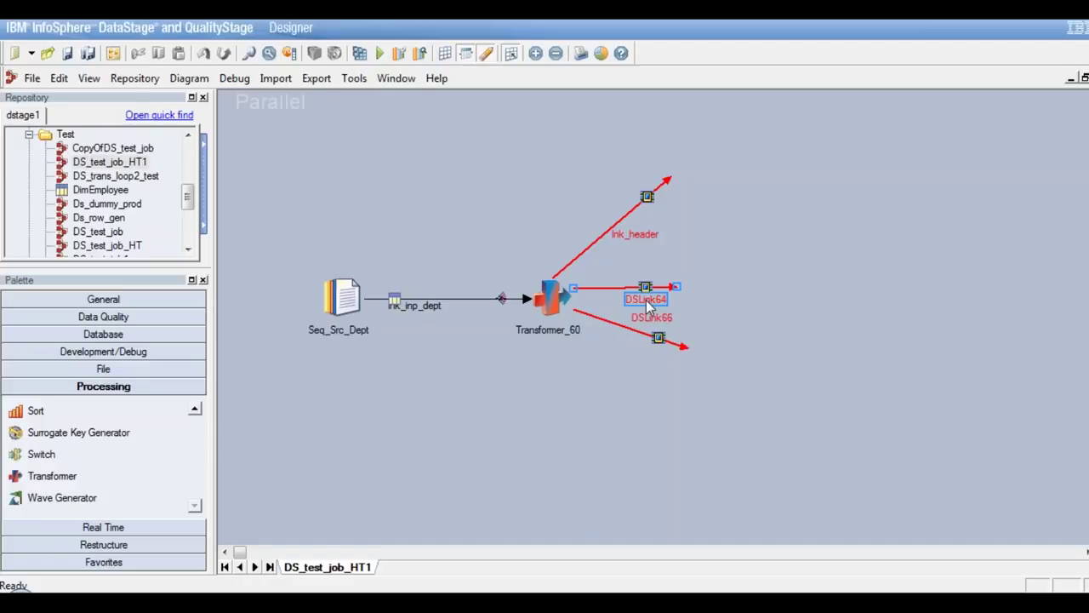
# - Rename the middle output link of Transformer_60 as lnk_data
pyautogui.click(681, 310)
pyautogui.write('lnk')
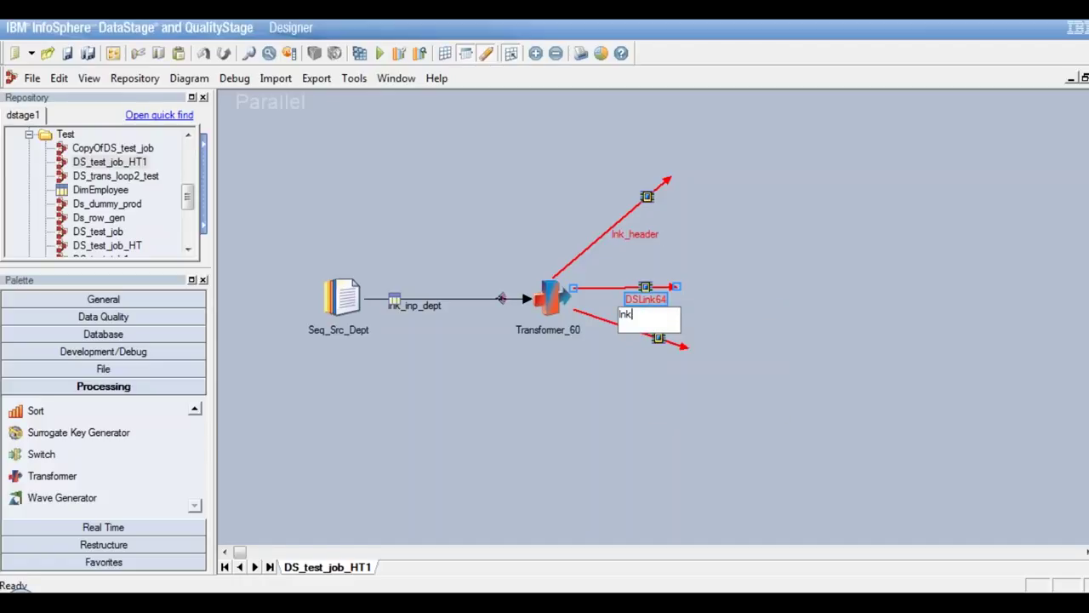
pyautogui.write('_data')
pyautogui.press('Escape')
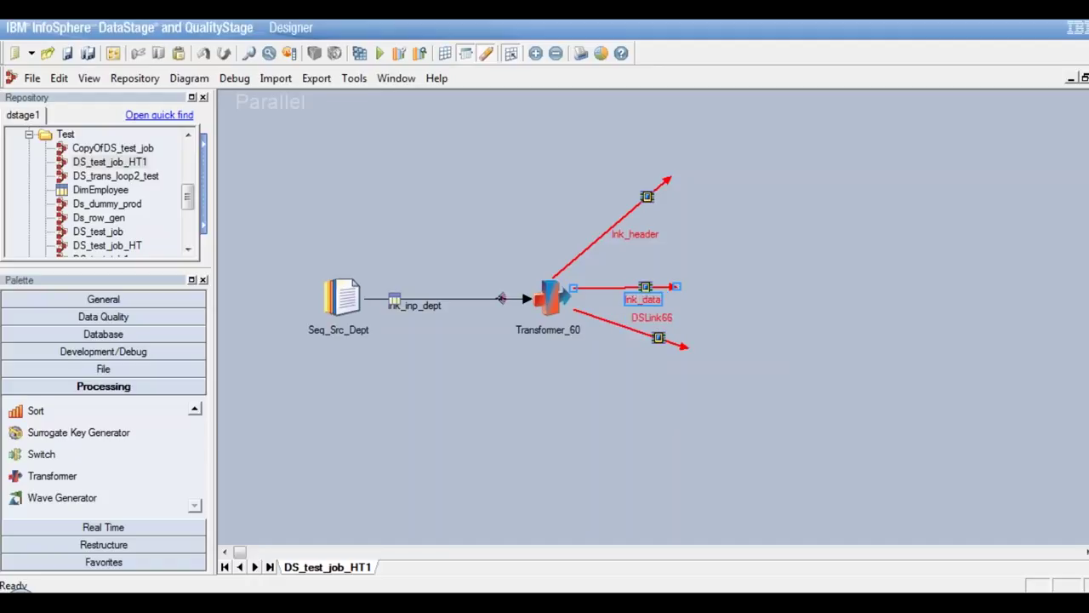
# - Rename the lowest output link of Transformer_60 as lnk_trailer
pyautogui.click(667, 321)
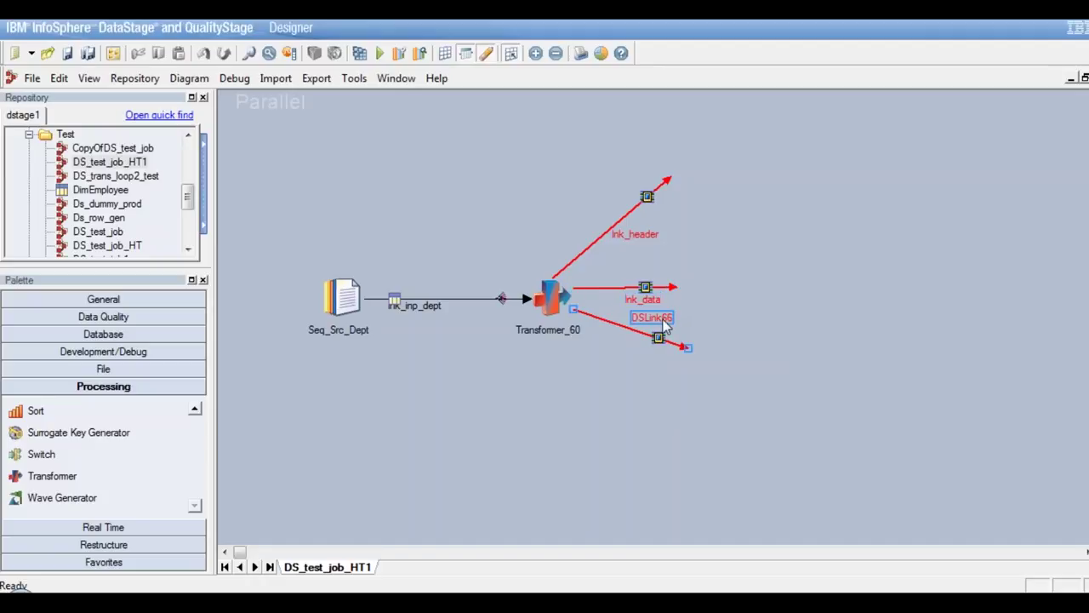
pyautogui.rightClick(666, 326)
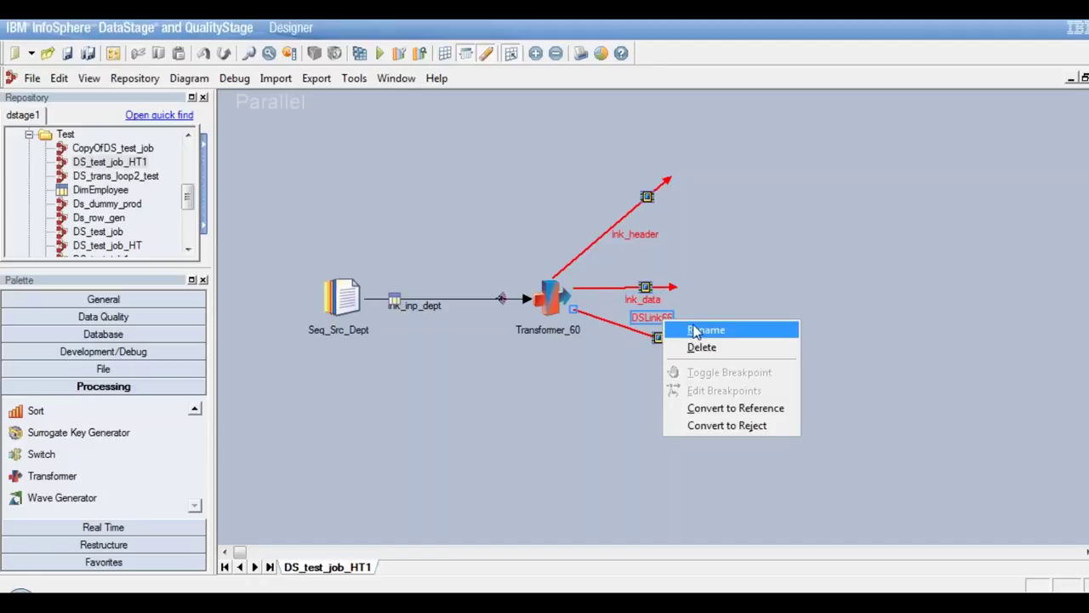
pyautogui.click(694, 330)
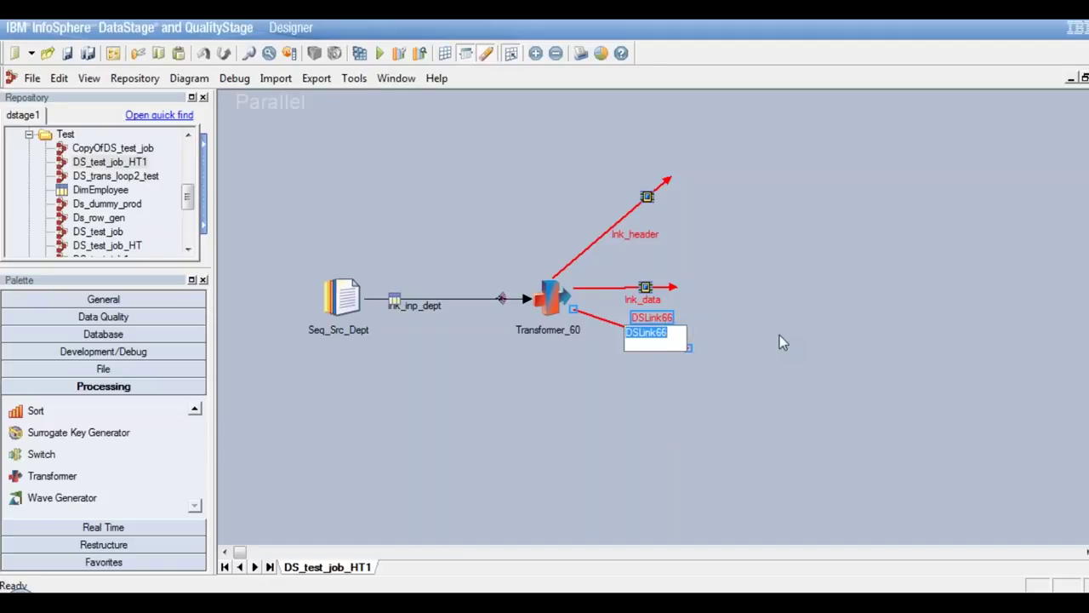
pyautogui.write('lnk_tra')
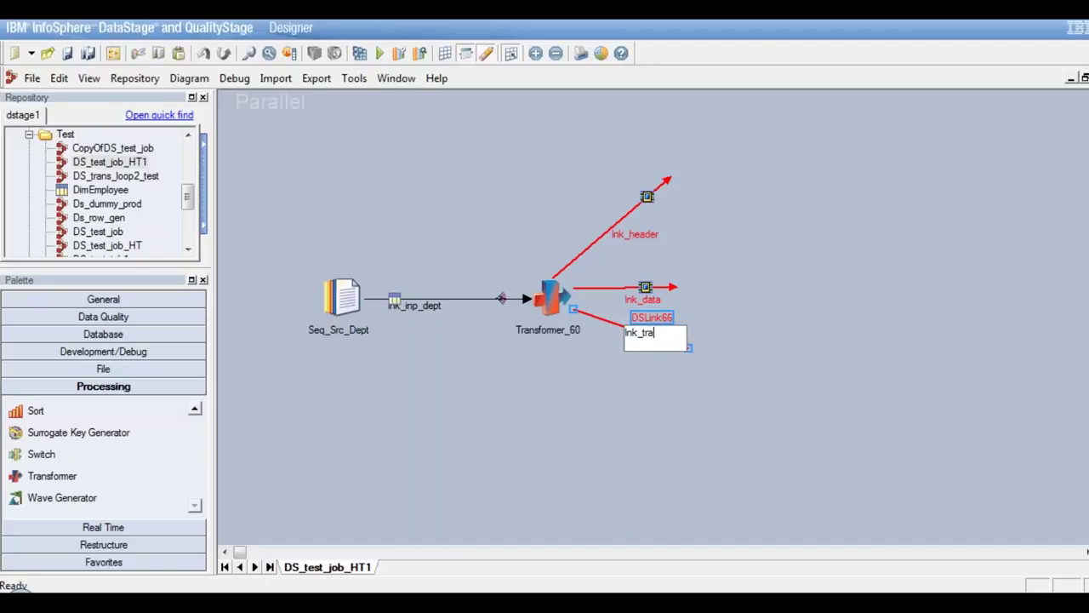
pyautogui.write('iler')
pyautogui.press('Return')
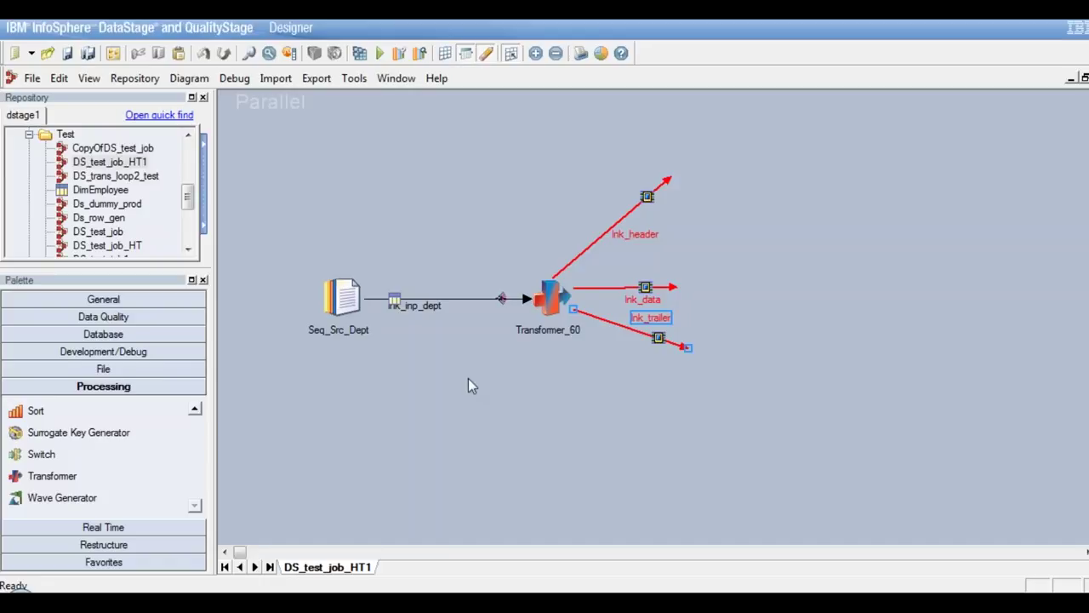
# - Open the Transformer_60 stage for editing and collapse its Stage Variables section
pyautogui.click(554, 299)
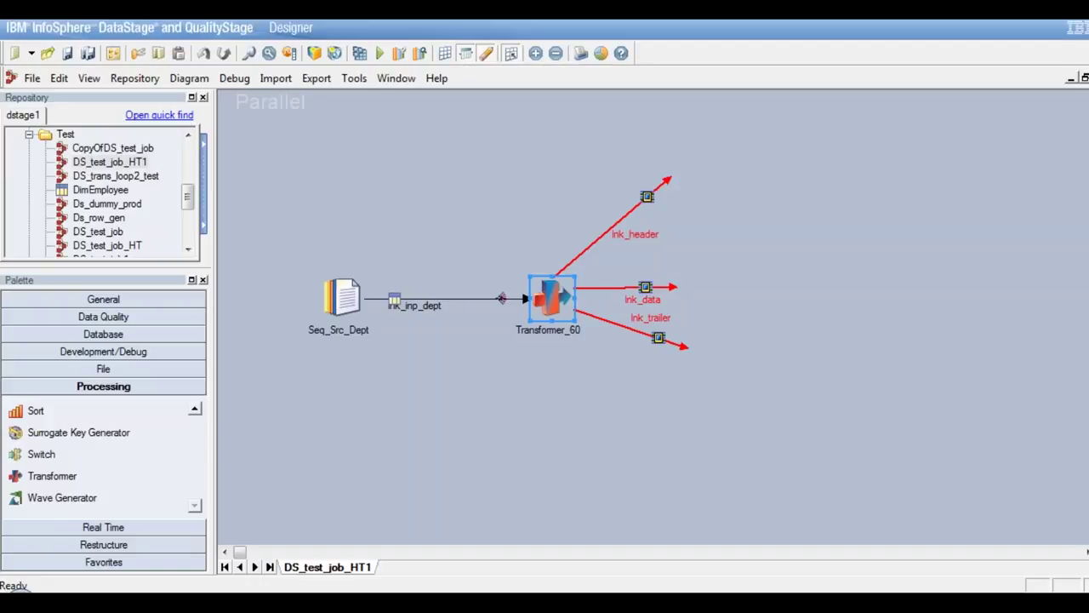
pyautogui.doubleClick(555, 299)
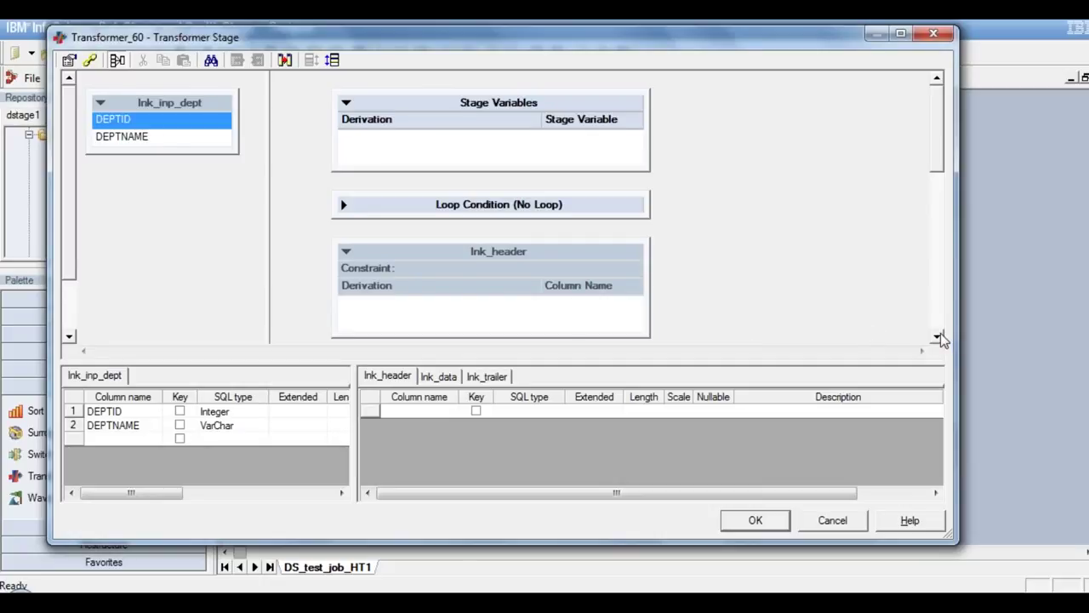
pyautogui.click(347, 103)
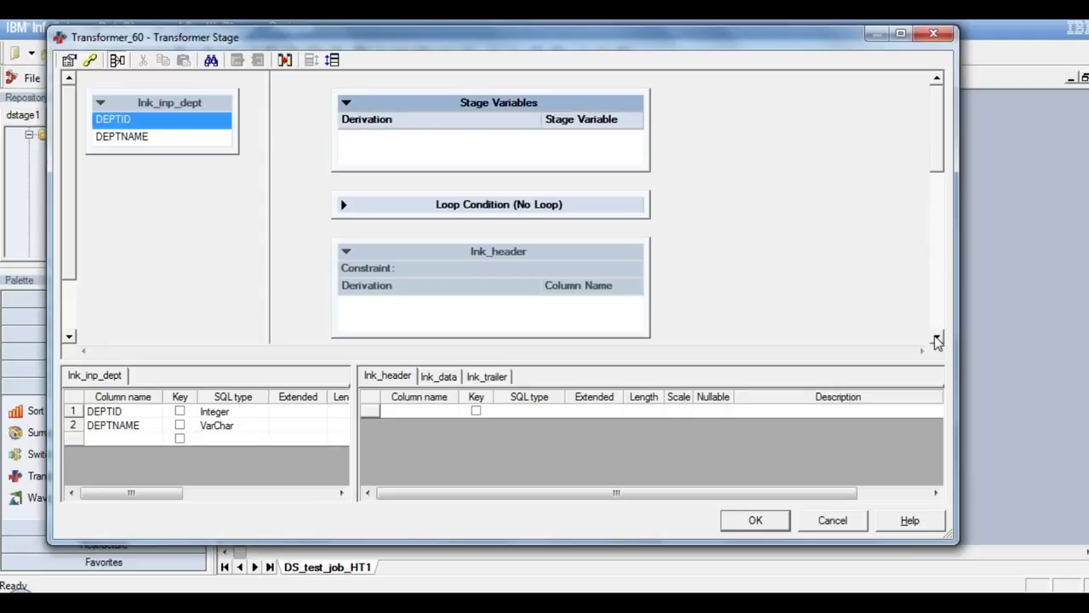
pyautogui.click(347, 104)
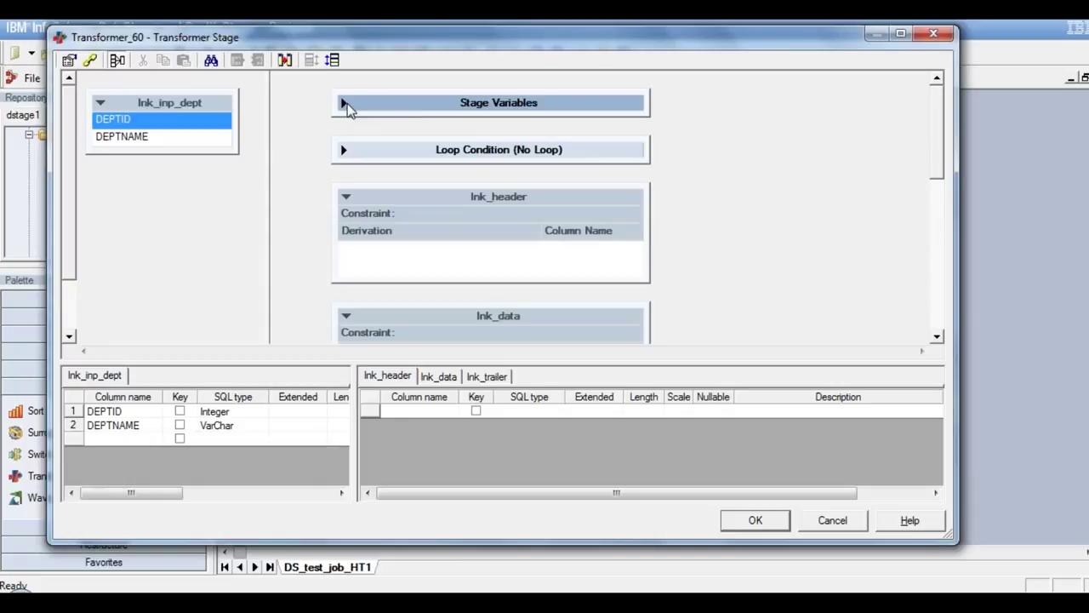
# - Add a nullable VarChar column named REC with length 20 to the lnk_header output
pyautogui.click(937, 338)
pyautogui.click(937, 338)
pyautogui.click(937, 338)
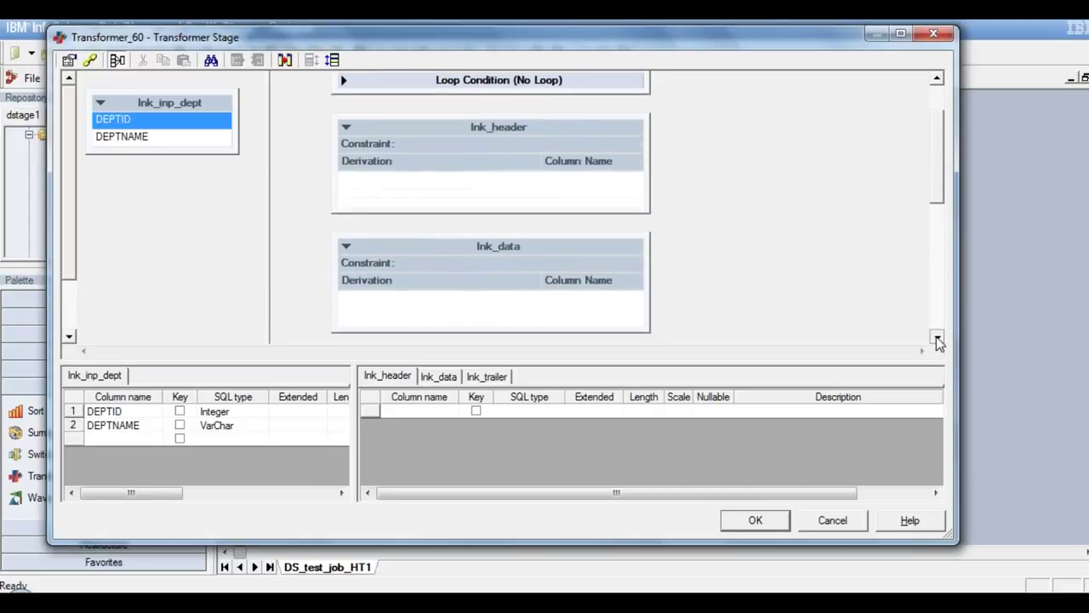
pyautogui.click(592, 198)
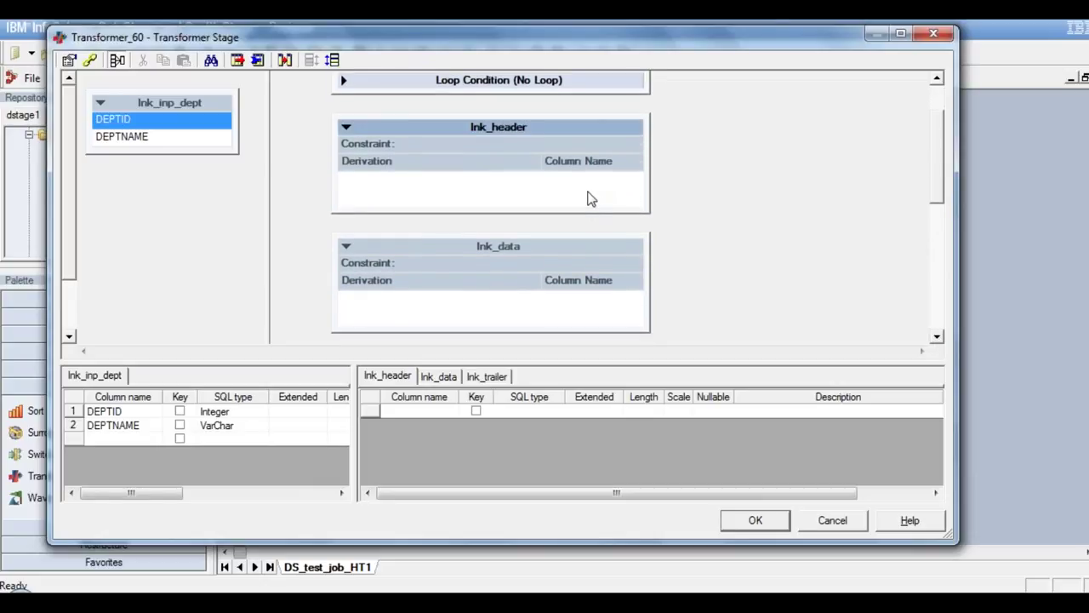
pyautogui.click(420, 412)
pyautogui.click(421, 412)
pyautogui.write('REC')
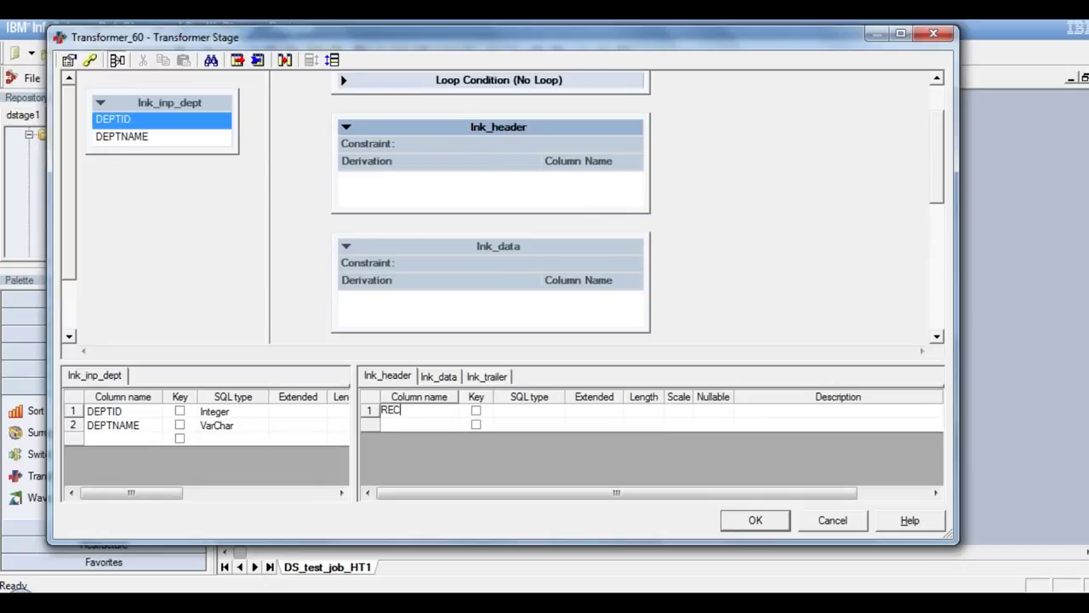
pyautogui.click(538, 411)
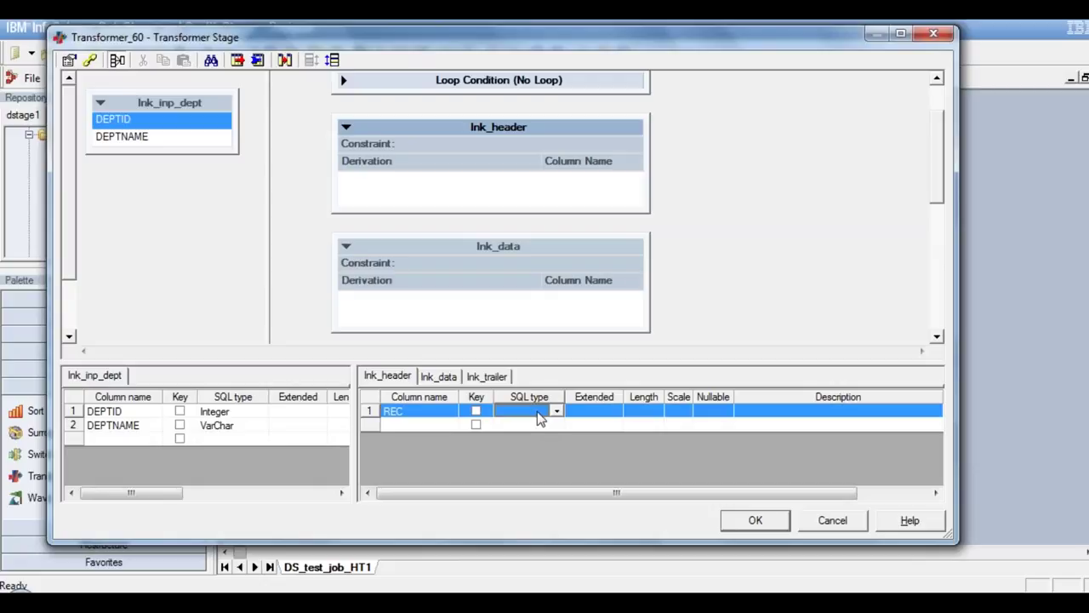
pyautogui.write('varchar')
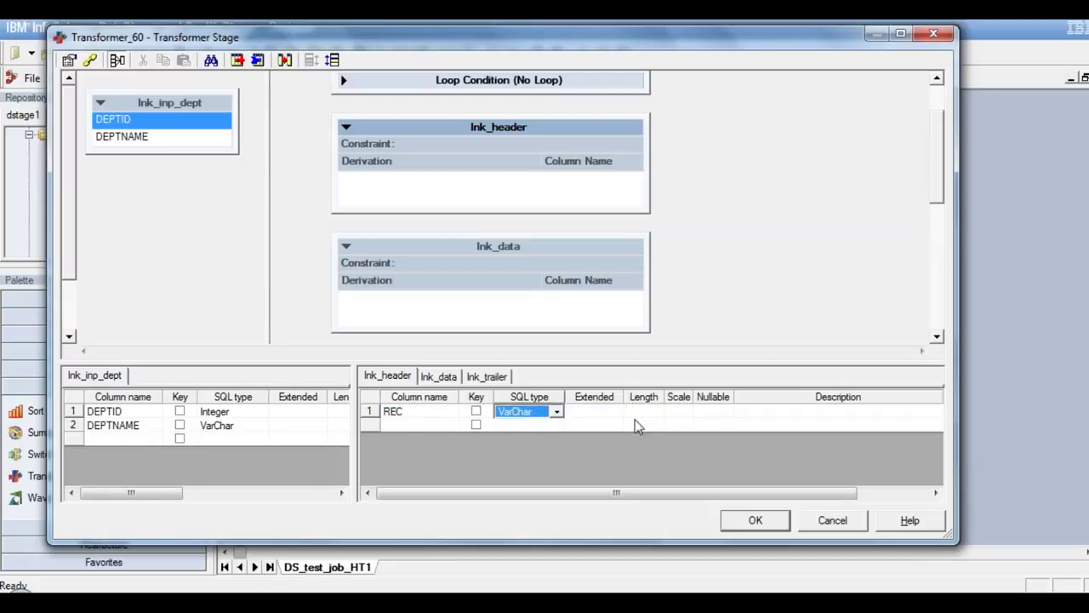
pyautogui.click(644, 415)
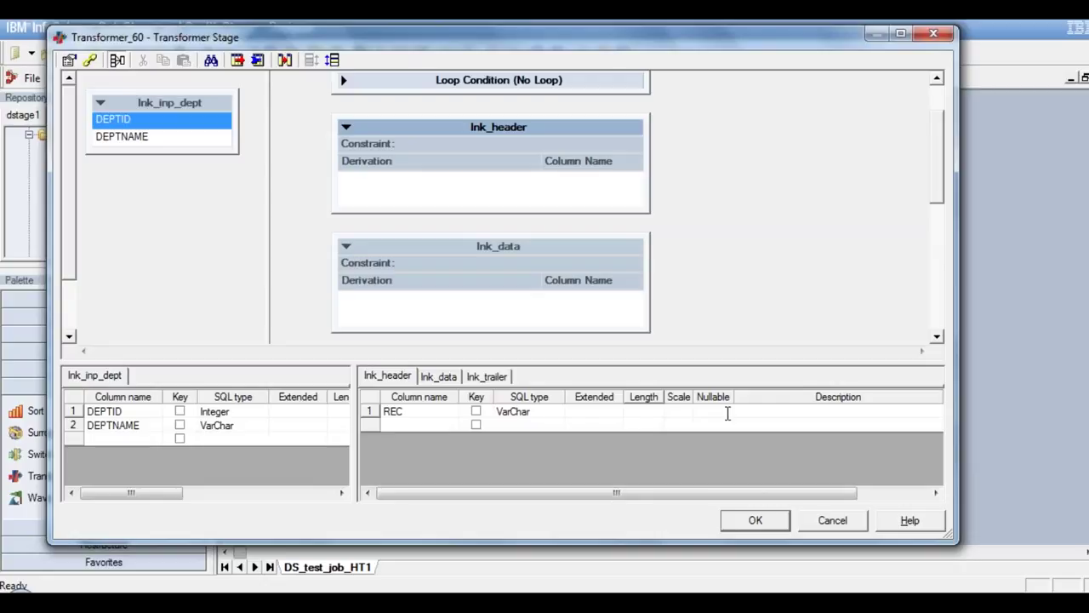
pyautogui.write('20')
pyautogui.click(725, 411)
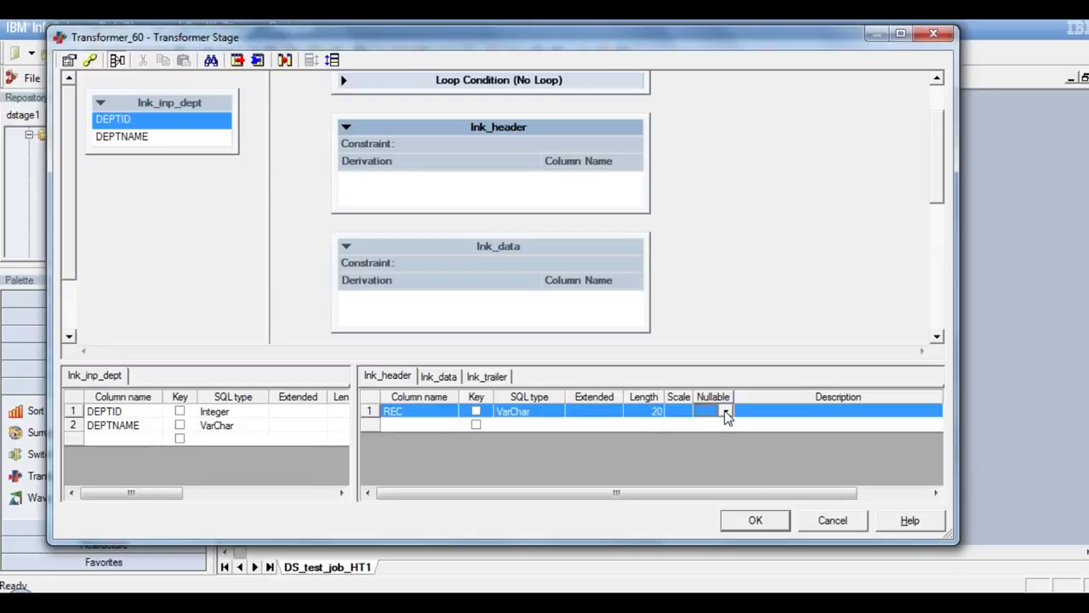
pyautogui.click(426, 426)
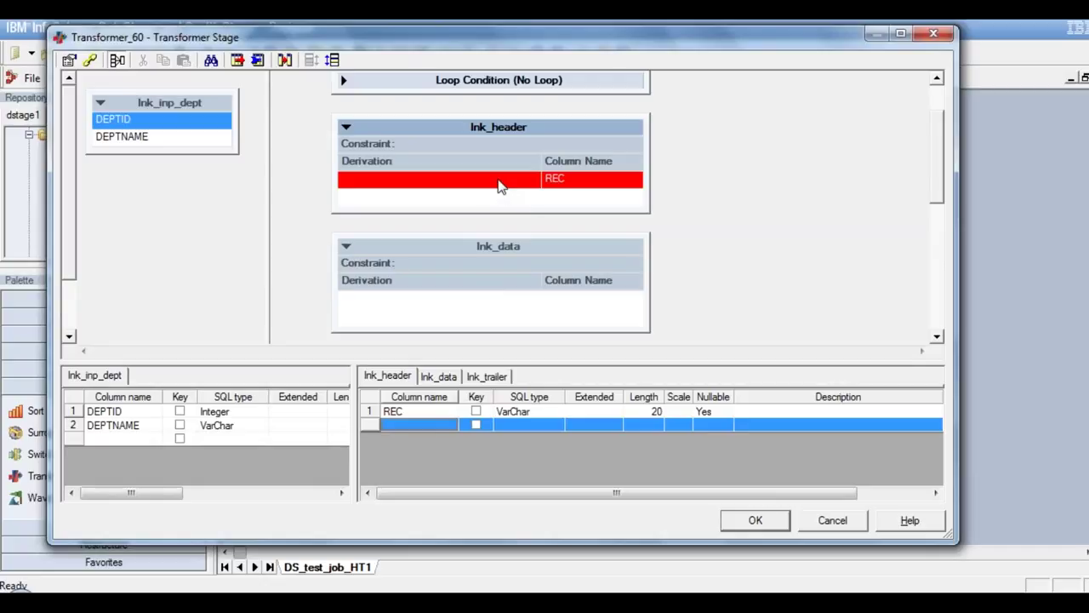
# - Set the derivation of the REC column in lnk_header to the job parameter pFN_DEPT
pyautogui.doubleClick(492, 182)
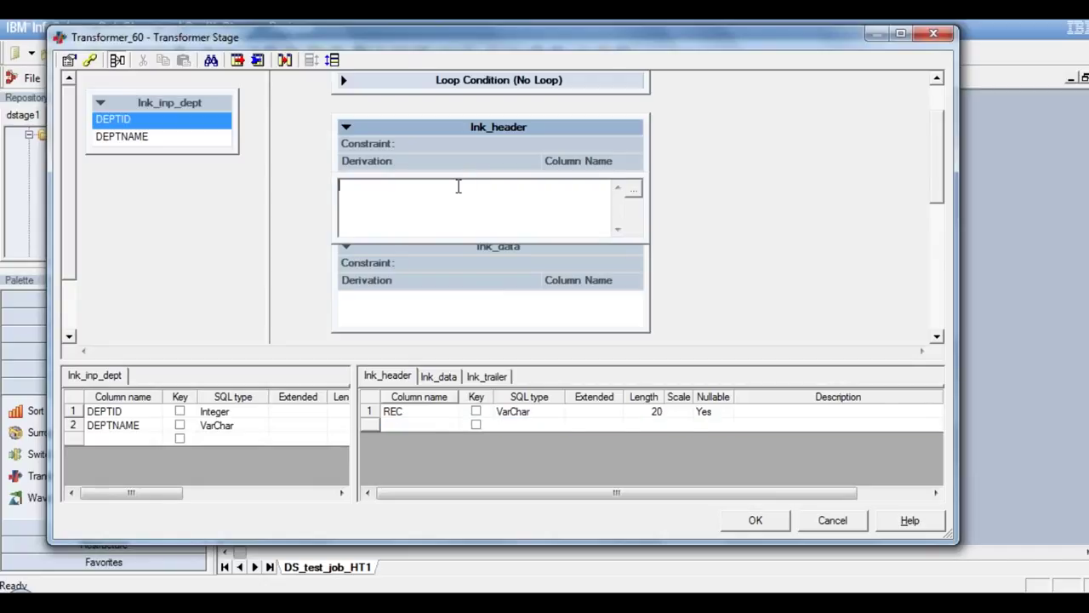
pyautogui.rightClick(340, 191)
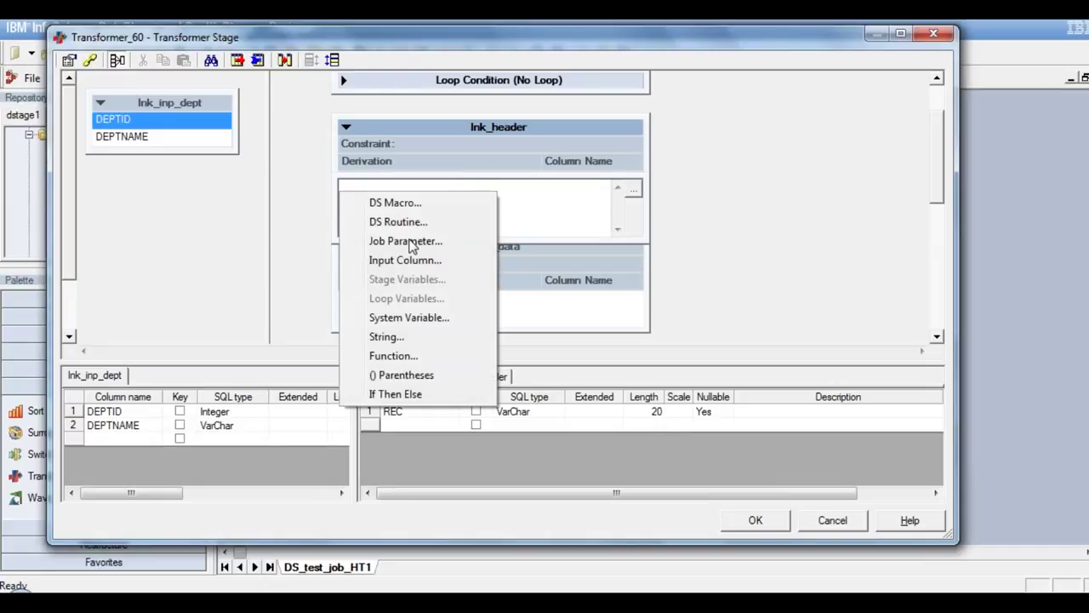
pyautogui.click(405, 242)
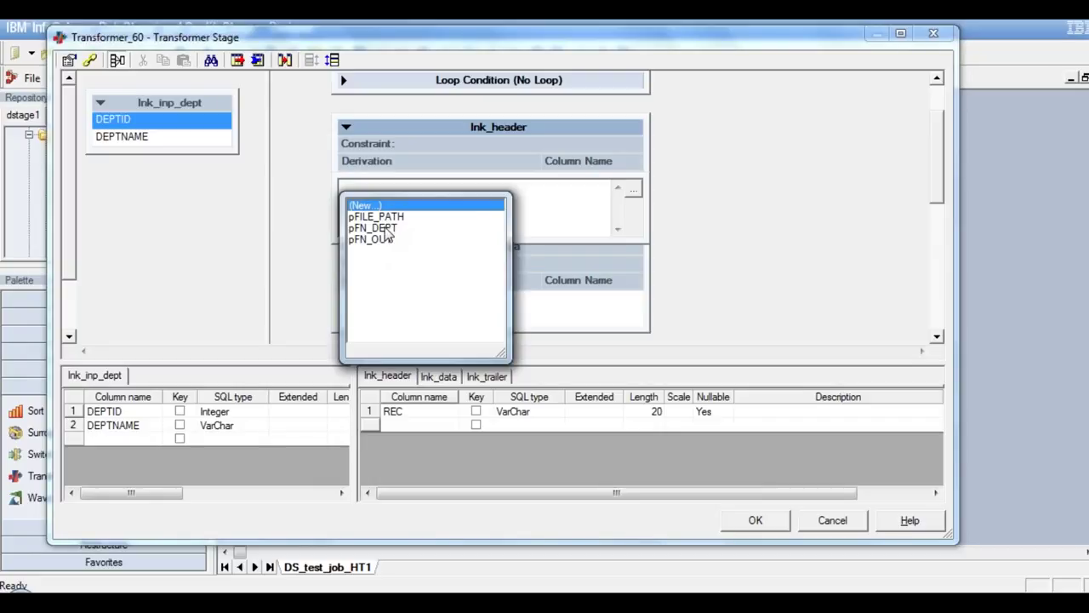
pyautogui.click(385, 229)
pyautogui.click(385, 230)
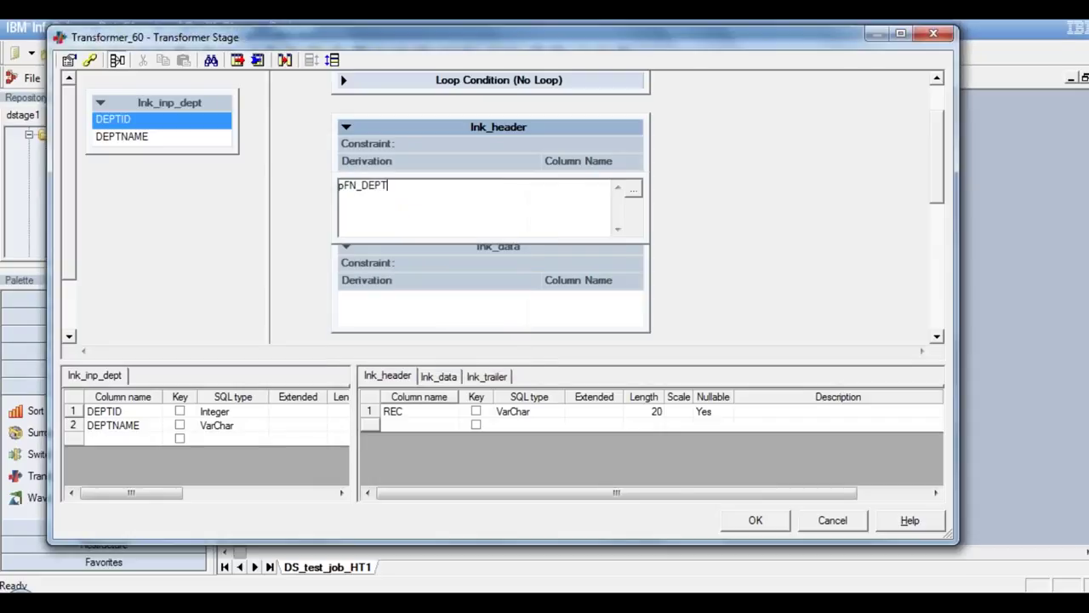
pyautogui.click(318, 205)
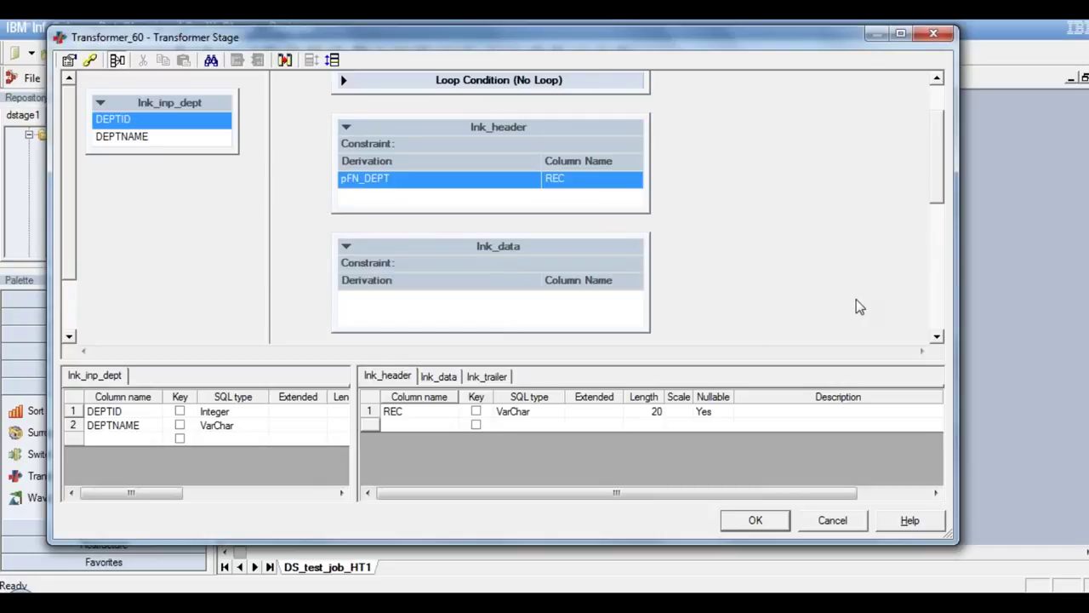
# - Map all columns of the lnk_inp_dept input, DEPTID and DEPTNAME, to the lnk_data output
pyautogui.click(937, 336)
pyautogui.moveTo(937, 336); pyautogui.dragTo(936, 332)
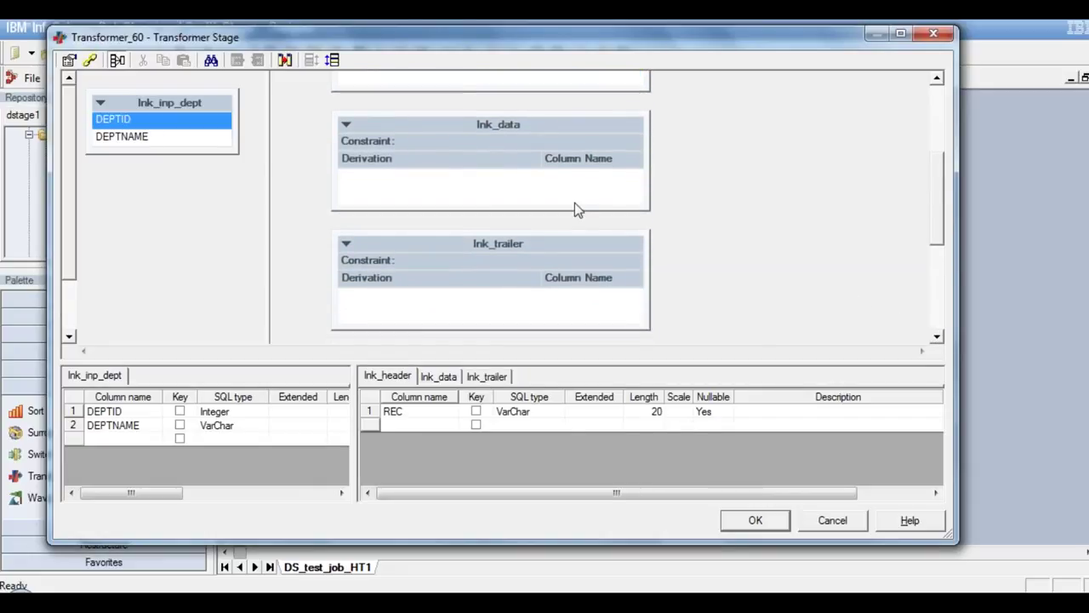
pyautogui.click(168, 105)
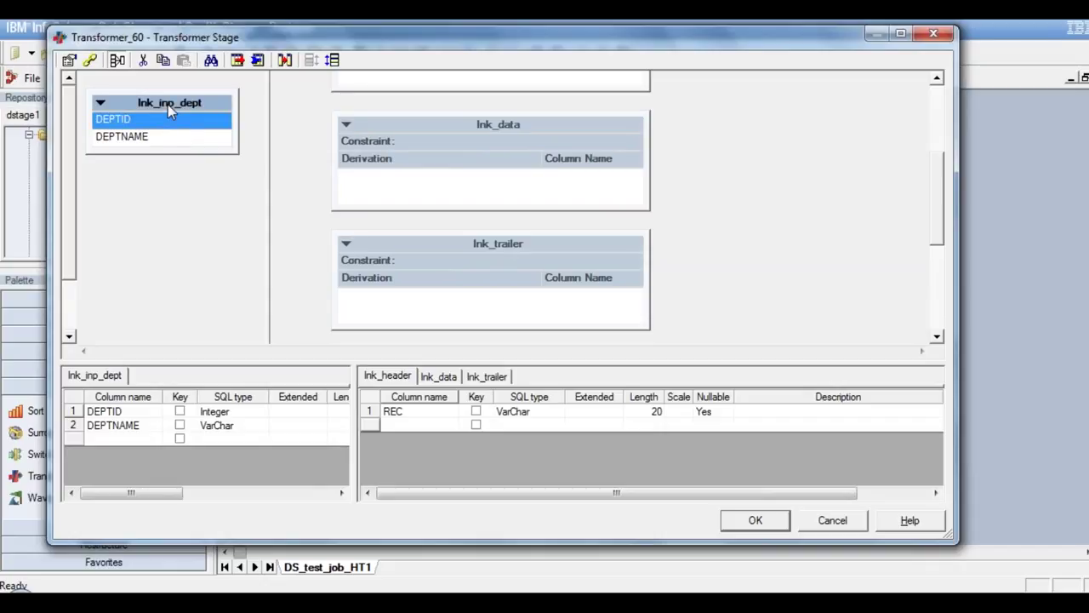
pyautogui.moveTo(167, 105); pyautogui.dragTo(380, 209)
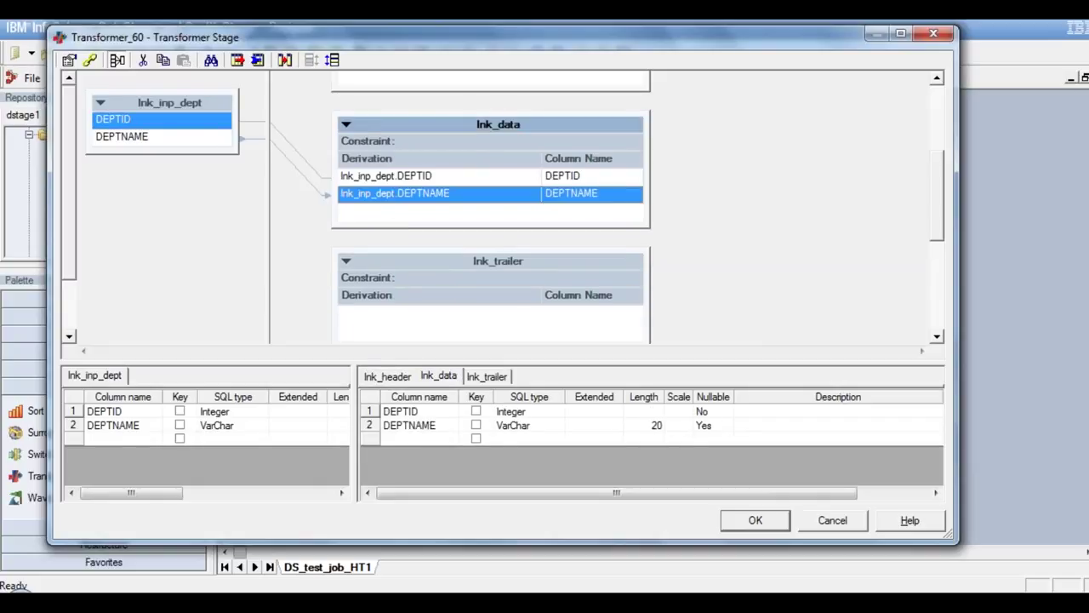
# - Map the input column DEPTID to the lnk_trailer output and accept the Transformer stage changes
pyautogui.scroll(-3, 939, 340)
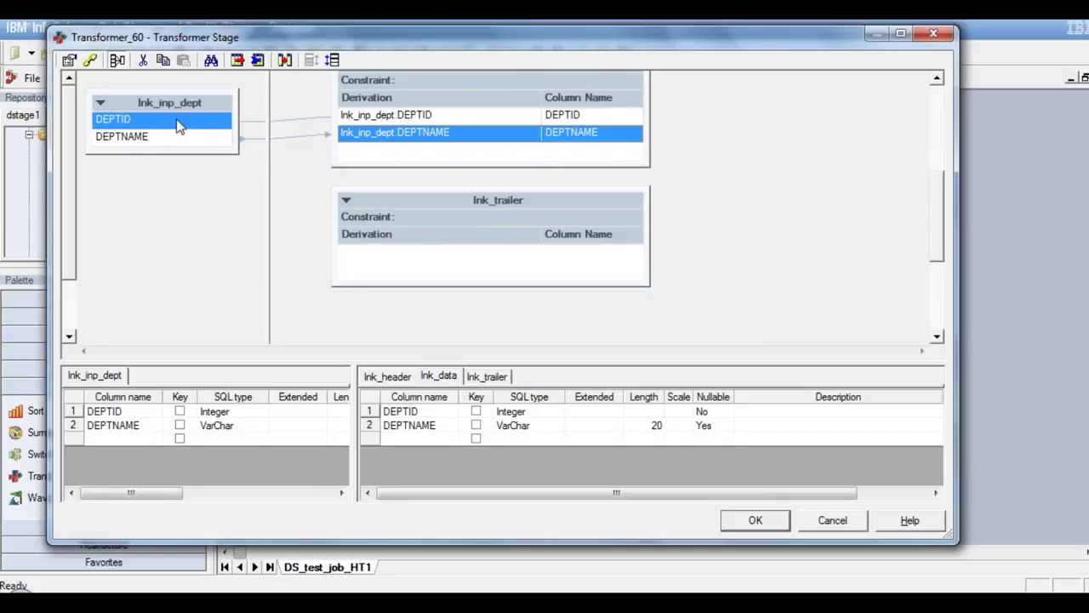
pyautogui.moveTo(179, 125); pyautogui.dragTo(442, 257)
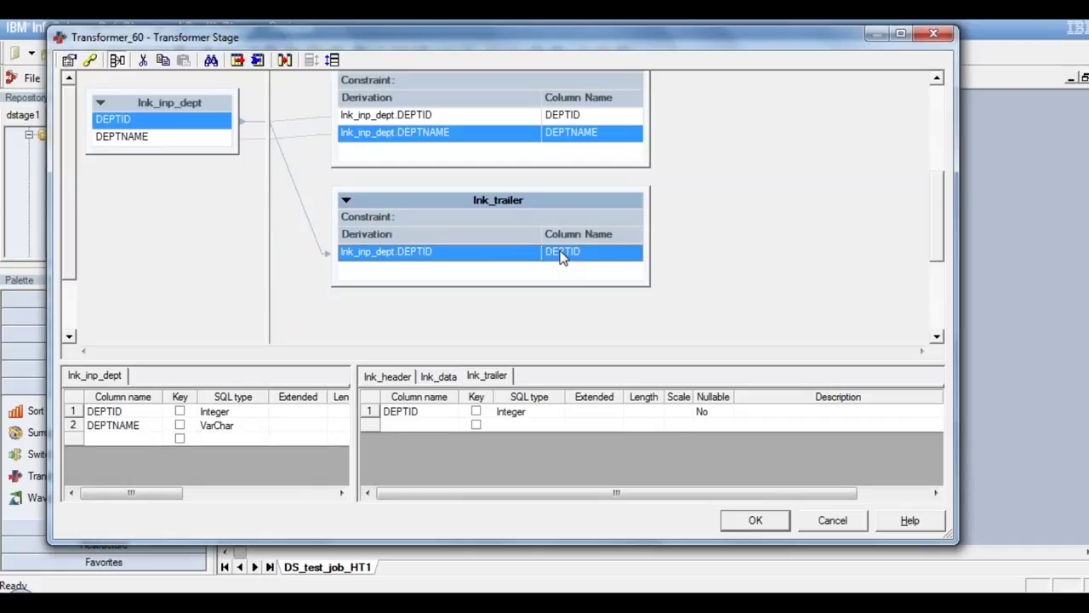
pyautogui.click(758, 517)
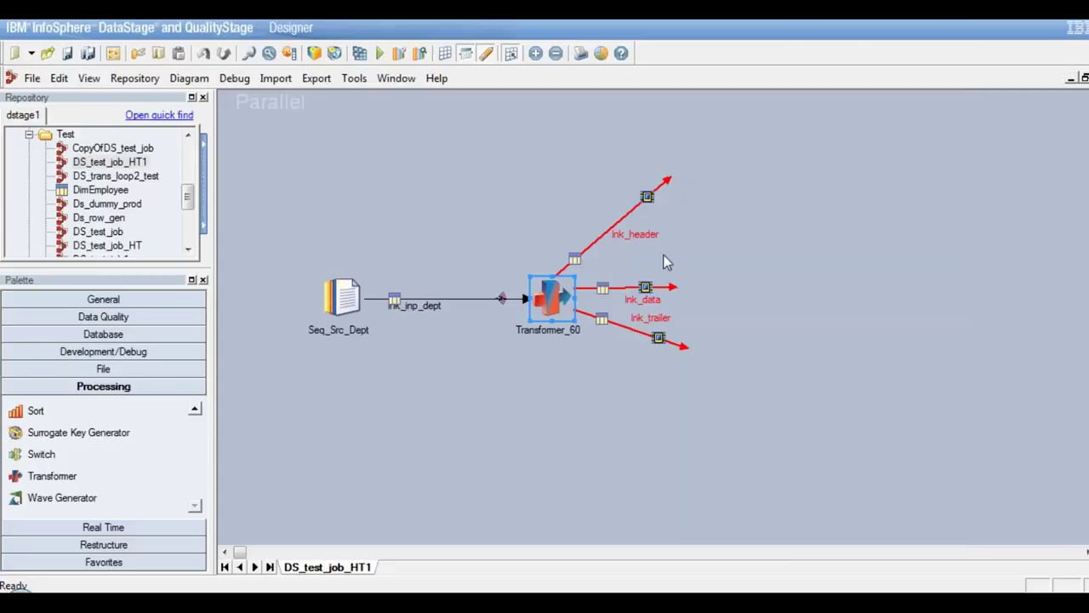
# - Move the free end of the lnk_trailer link further down, away from lnk_data
pyautogui.click(691, 350)
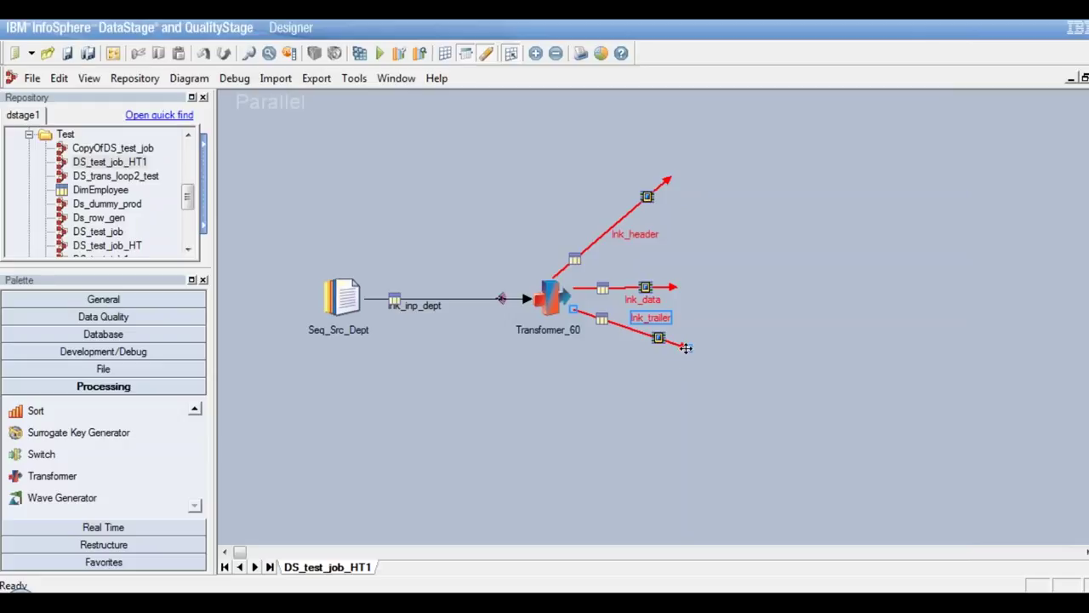
pyautogui.moveTo(671, 381); pyautogui.dragTo(671, 380)
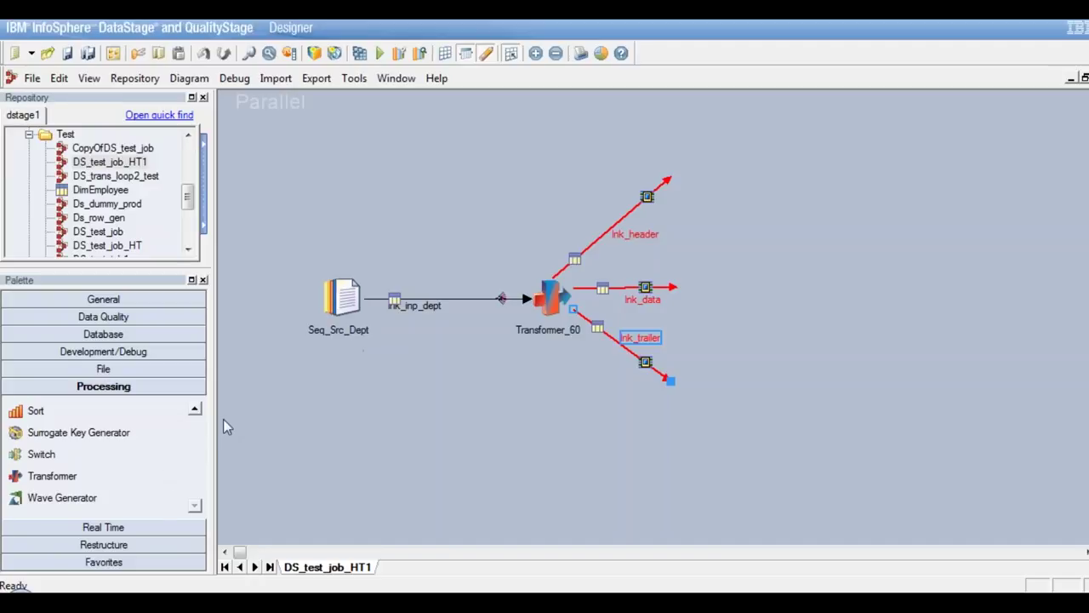
pyautogui.click(196, 414)
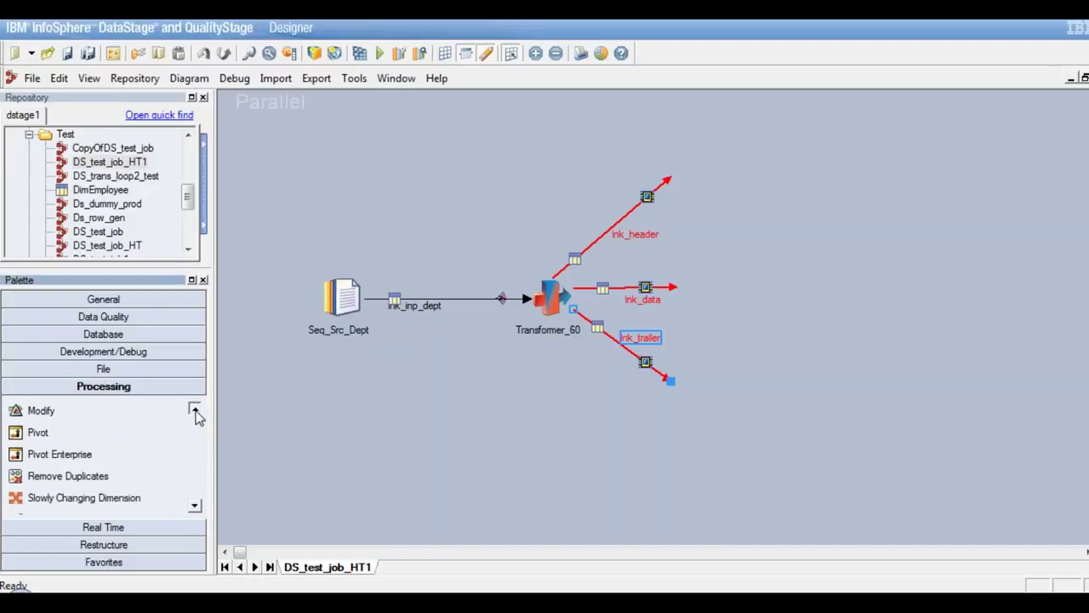
pyautogui.moveTo(196, 413); pyautogui.dragTo(196, 414)
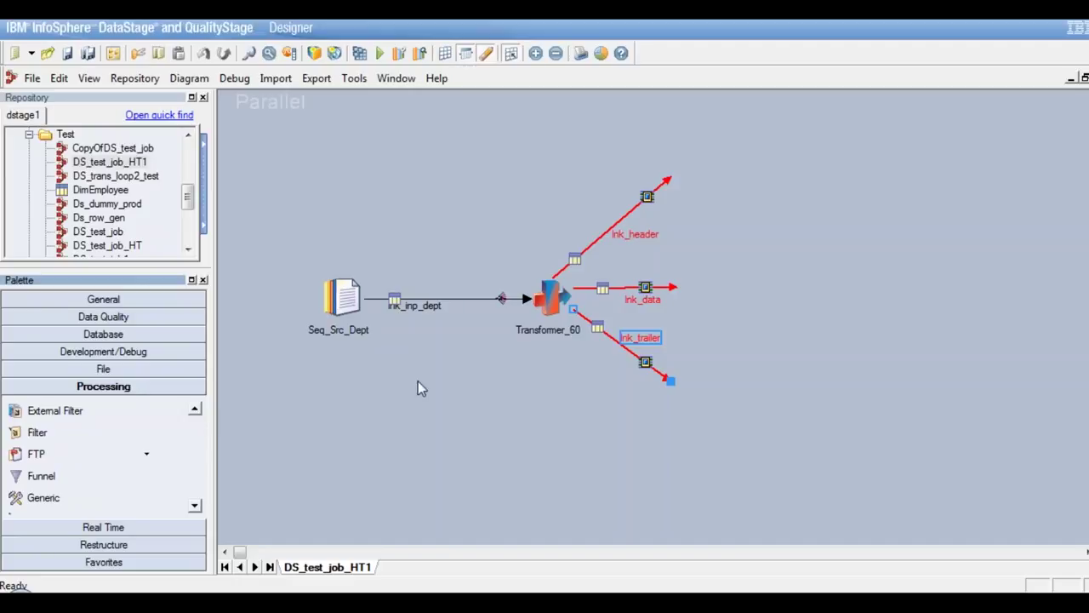
pyautogui.click(551, 297)
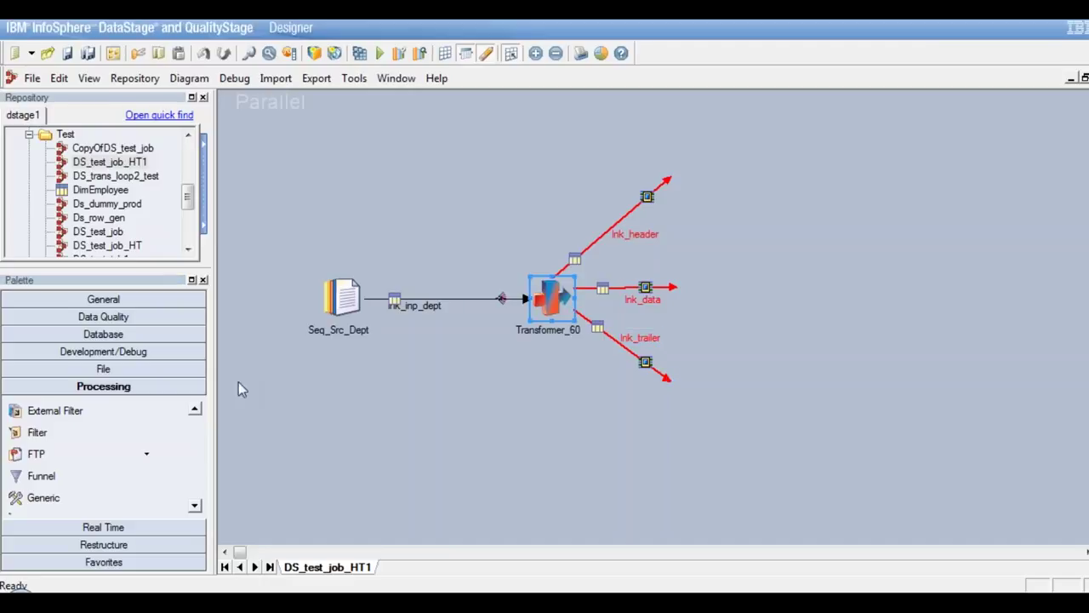
# - Place a Column Generator stage at the free end of lnk_trailer and draw an output link from it
pyautogui.click(137, 356)
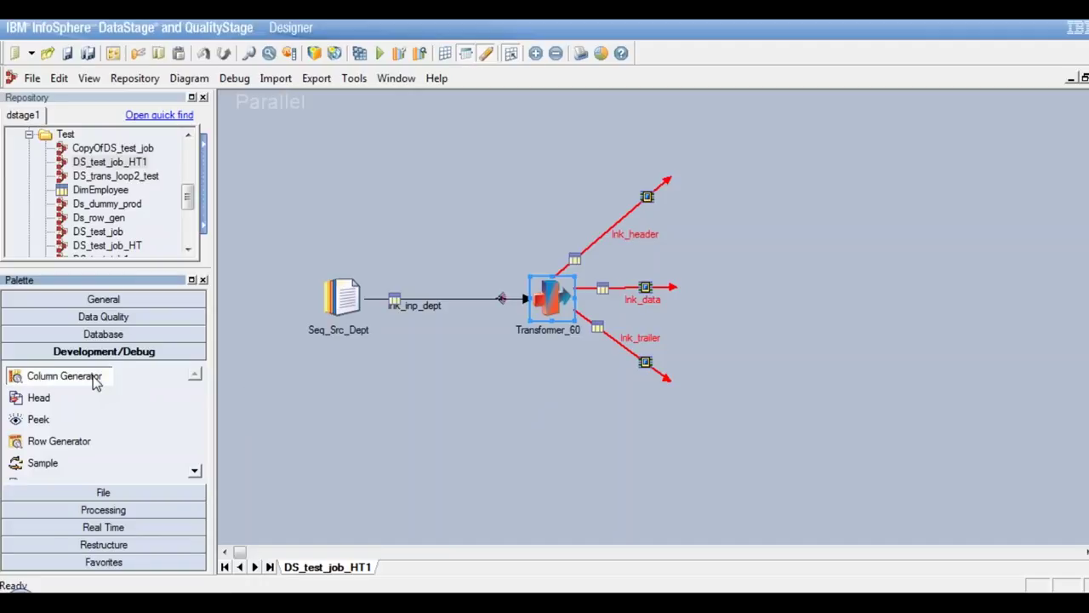
pyautogui.moveTo(96, 383); pyautogui.dragTo(509, 418)
pyautogui.moveTo(615, 441); pyautogui.dragTo(680, 378)
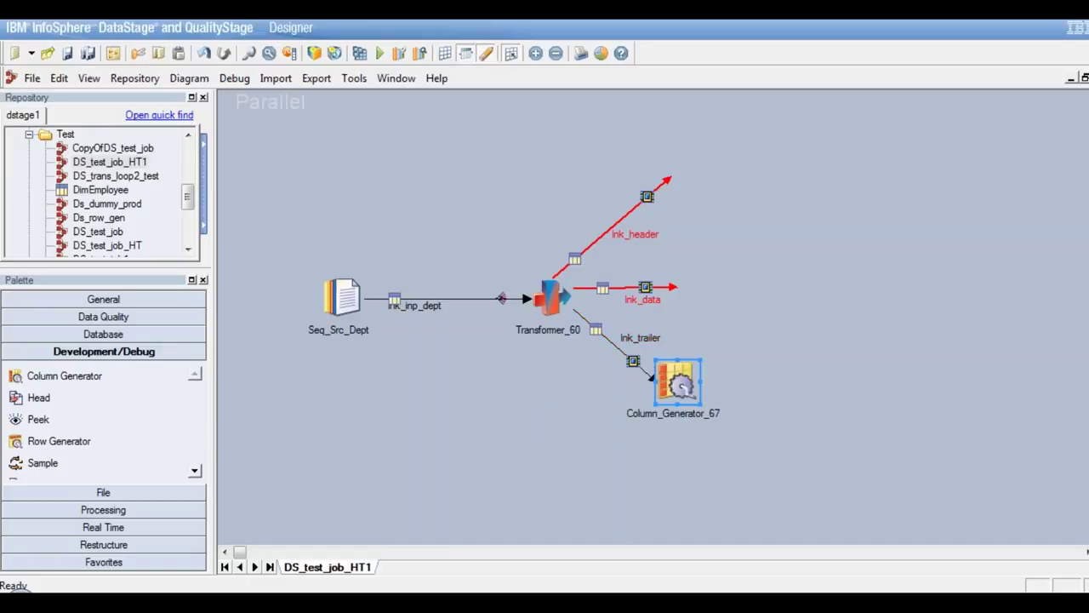
pyautogui.moveTo(770, 377); pyautogui.dragTo(771, 381)
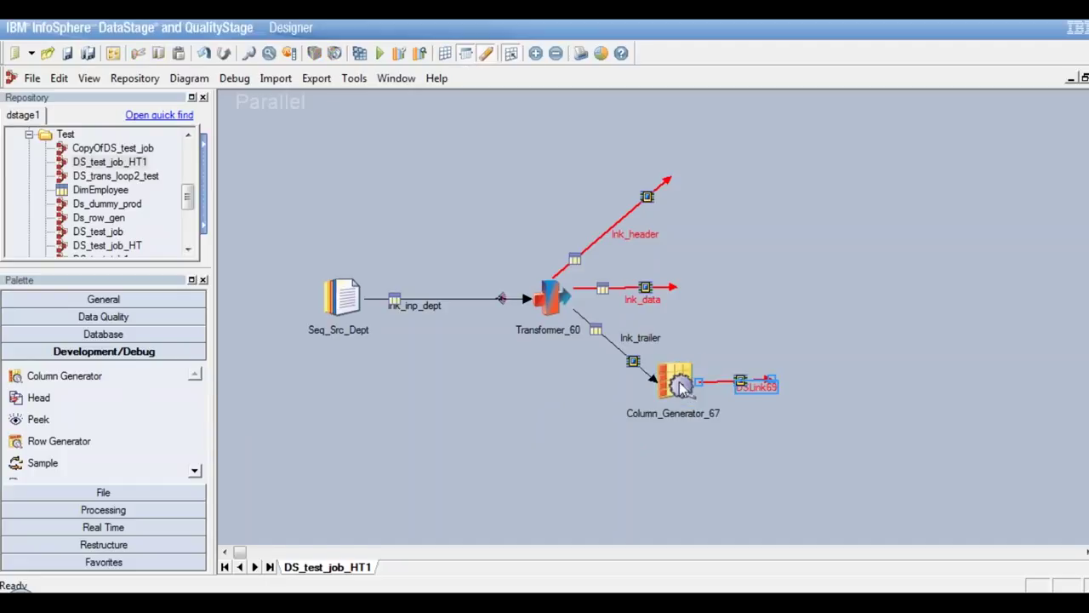
# - Configure the Column Generator to generate a column named DUMMY, using the Explicit column method
pyautogui.doubleClick(680, 387)
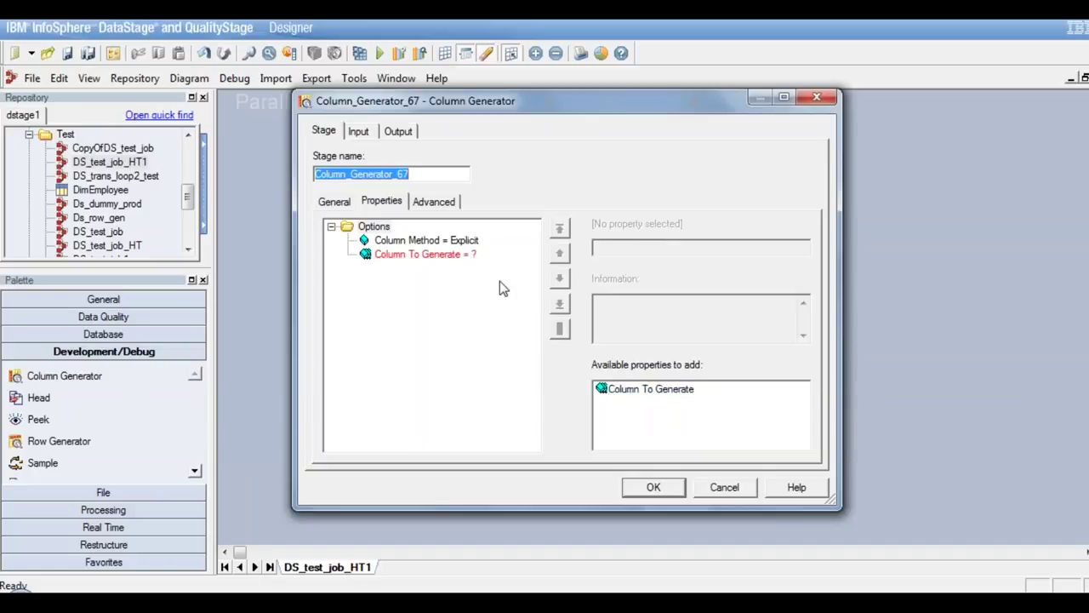
pyautogui.click(445, 241)
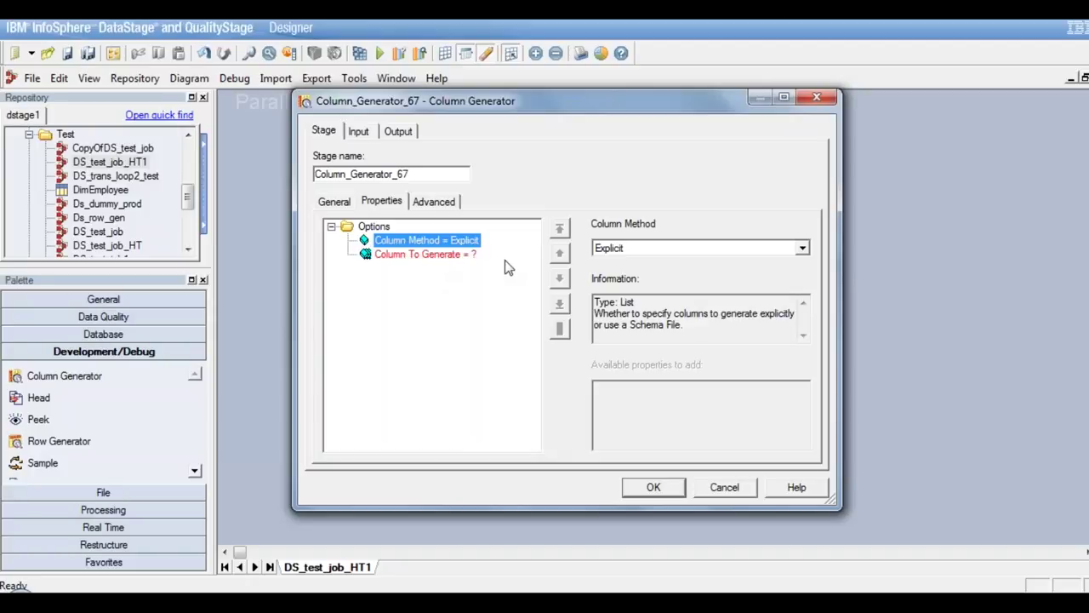
pyautogui.click(803, 248)
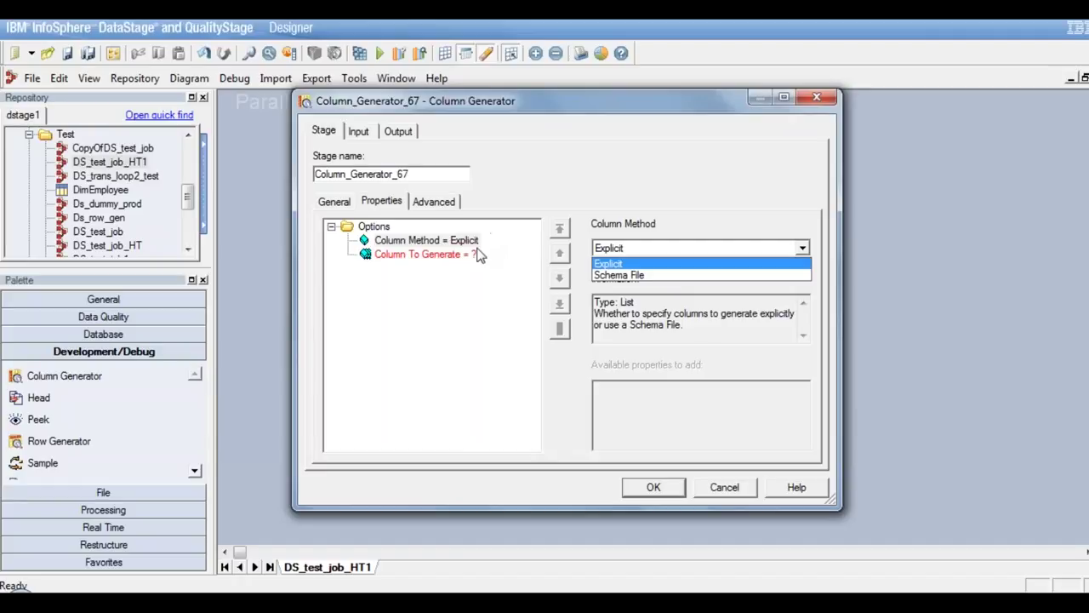
pyautogui.click(452, 263)
pyautogui.click(448, 263)
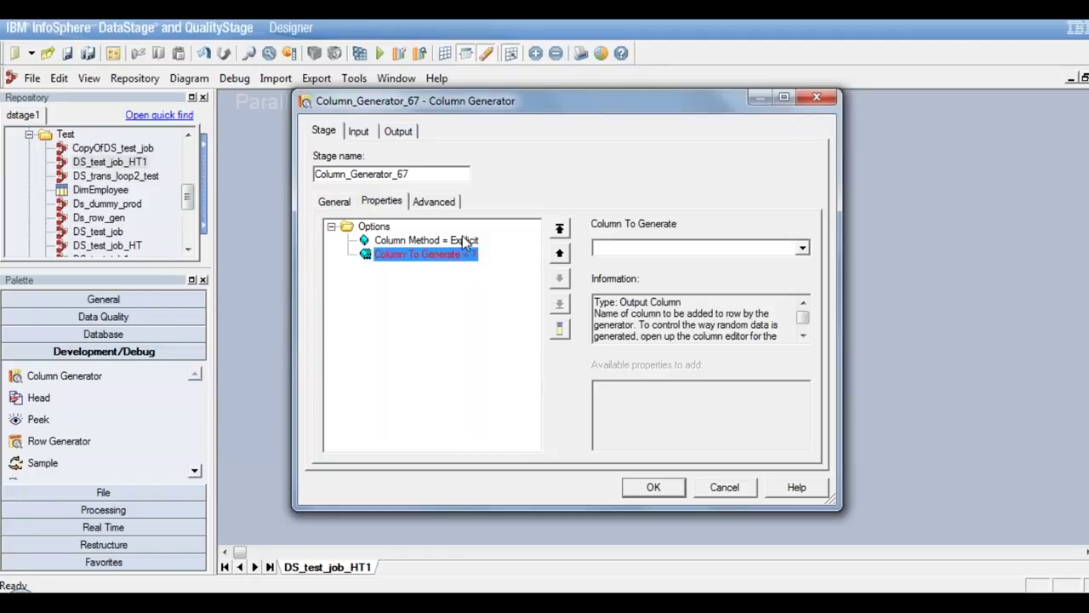
pyautogui.click(647, 248)
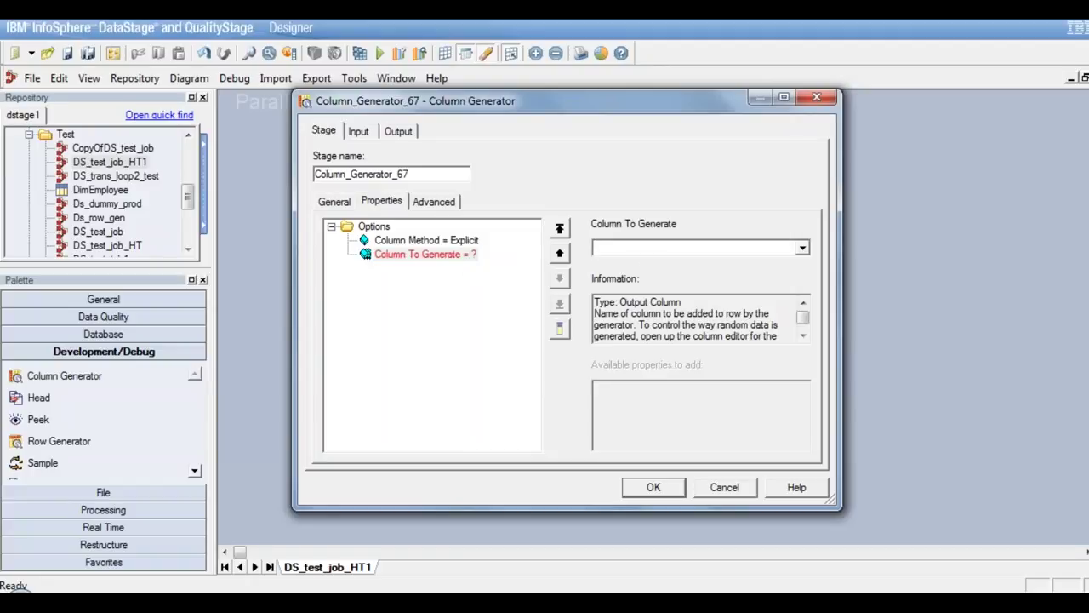
pyautogui.write('DUMMY')
pyautogui.click(473, 243)
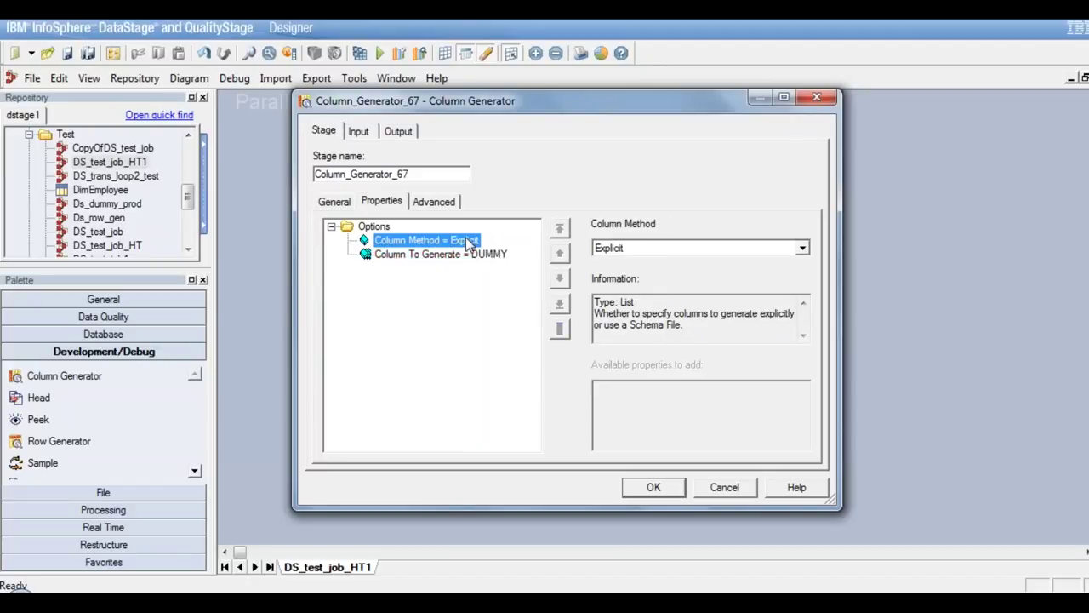
# - Map only the generated DUMMY column to the Column Generator's output link
pyautogui.click(399, 134)
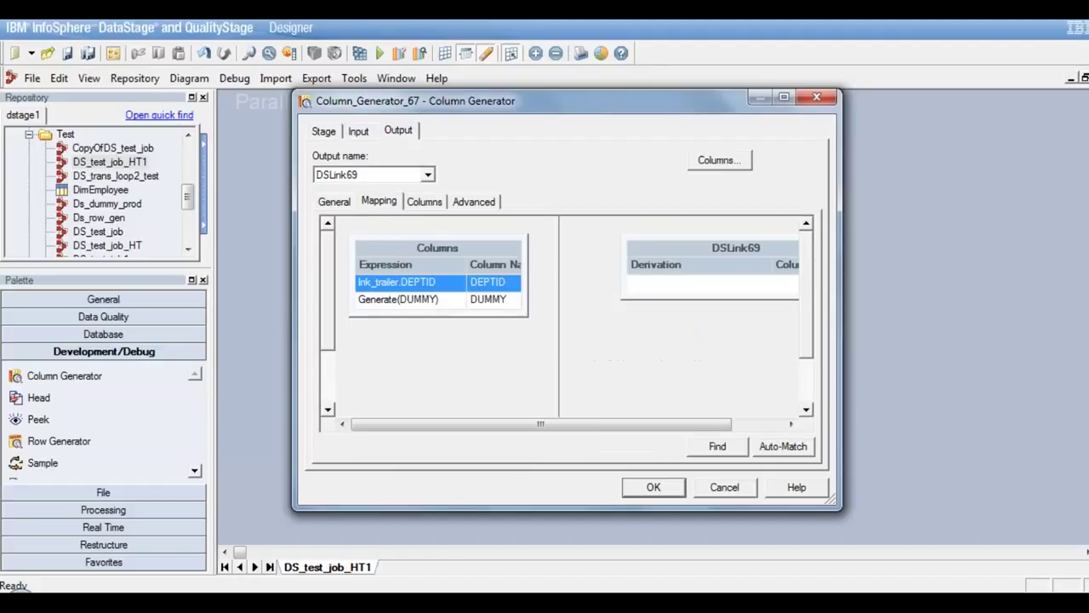
pyautogui.click(503, 305)
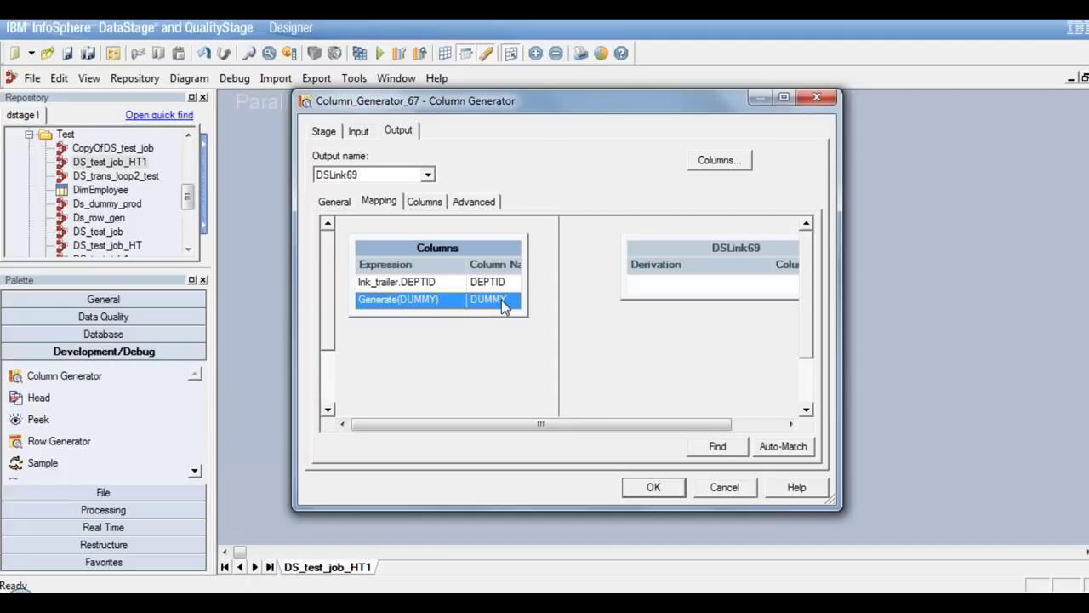
pyautogui.moveTo(503, 305); pyautogui.dragTo(640, 285)
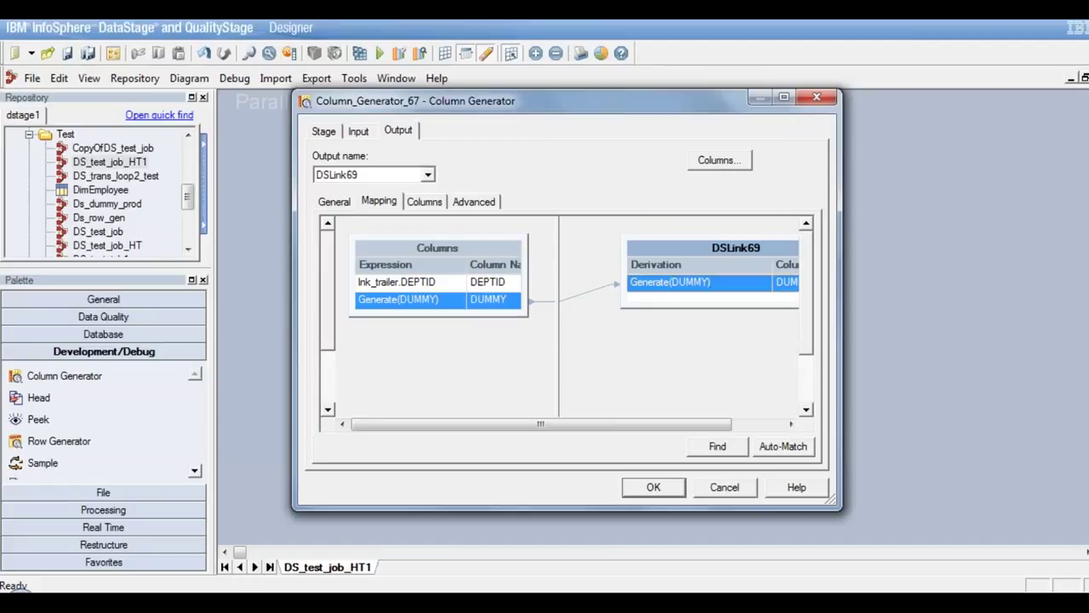
# - Give the DUMMY output column a cycle generator algorithm with value 1, and accept the Column Generator changes
pyautogui.click(425, 205)
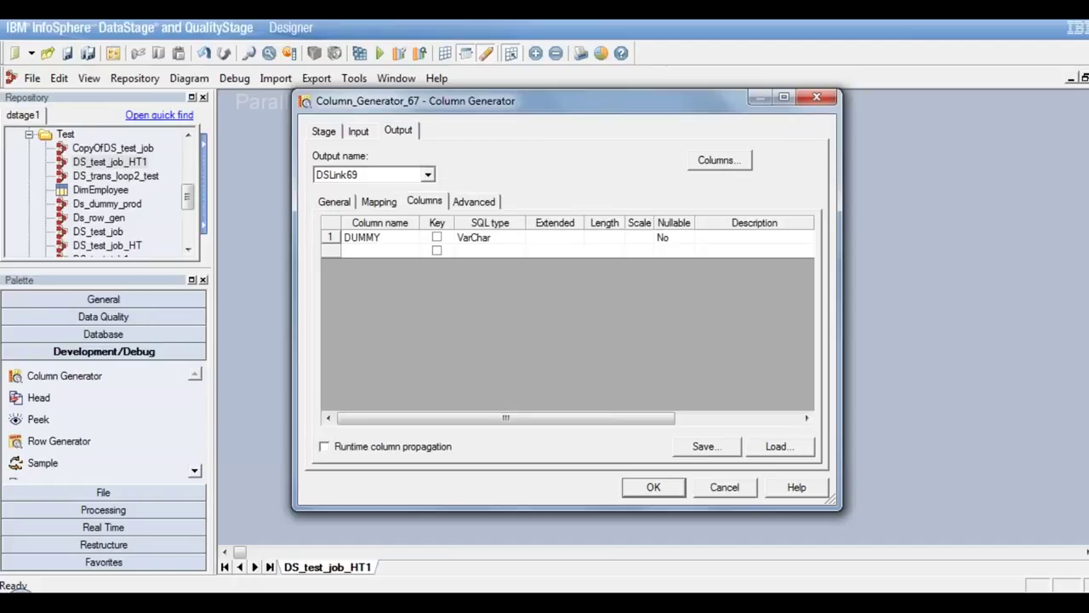
pyautogui.click(330, 238)
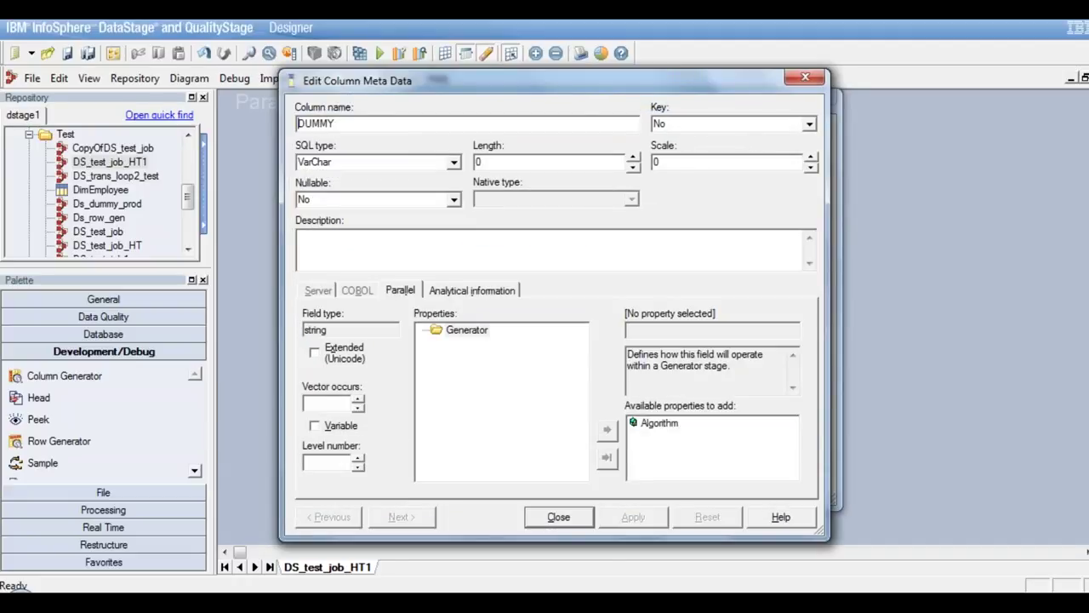
pyautogui.doubleClick(659, 424)
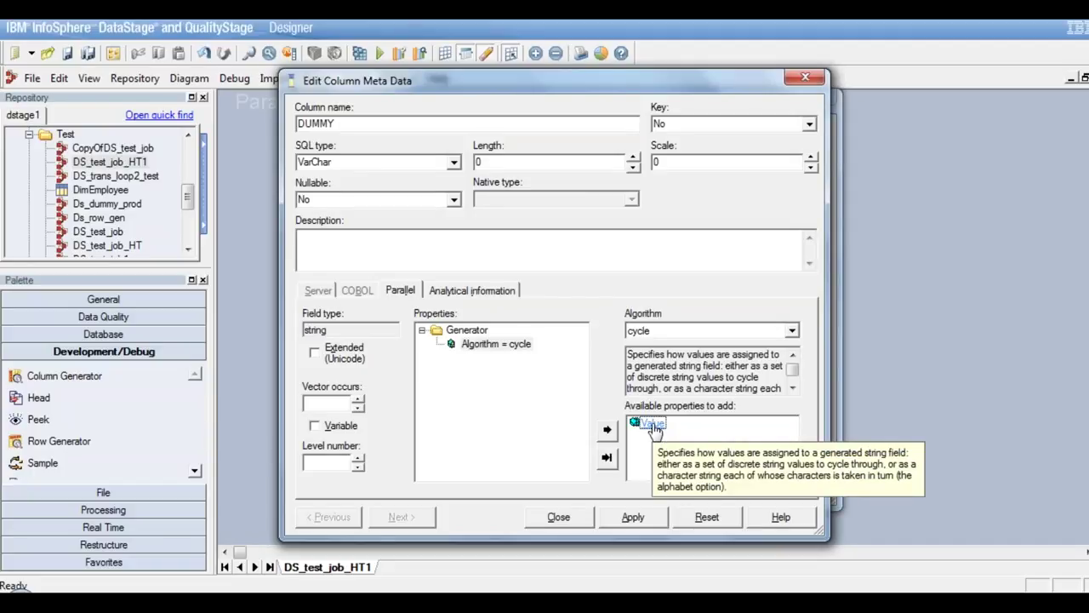
pyautogui.doubleClick(652, 424)
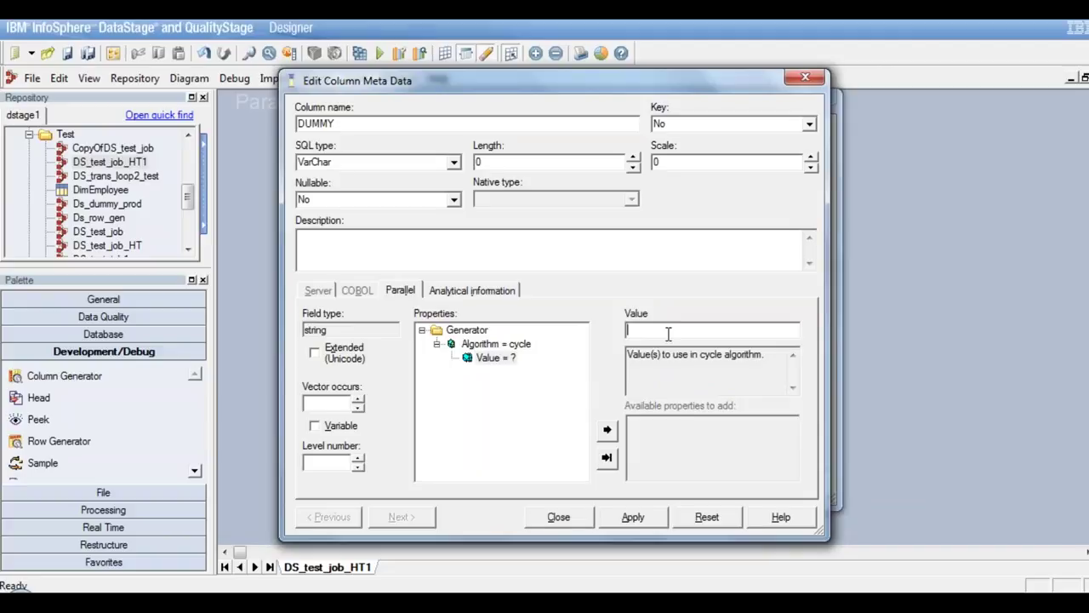
pyautogui.write('1')
pyautogui.click(526, 347)
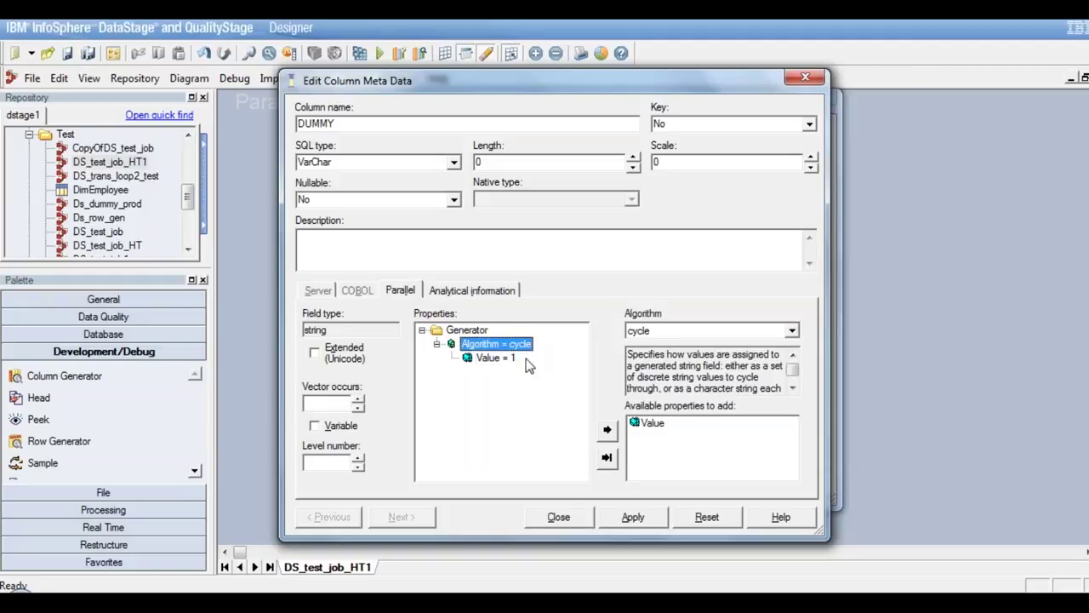
pyautogui.click(634, 517)
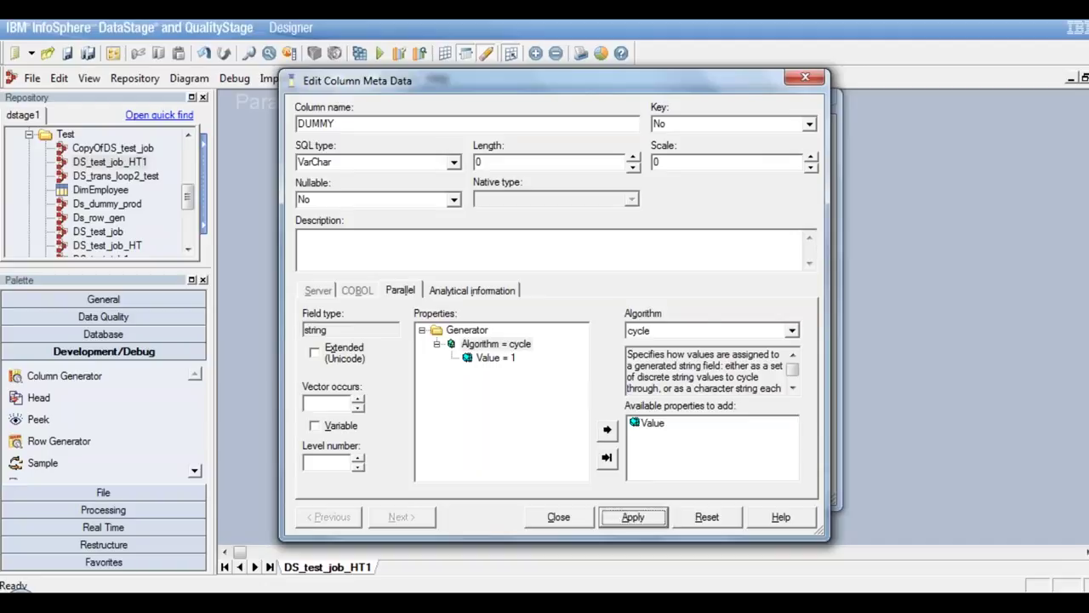
pyautogui.click(576, 520)
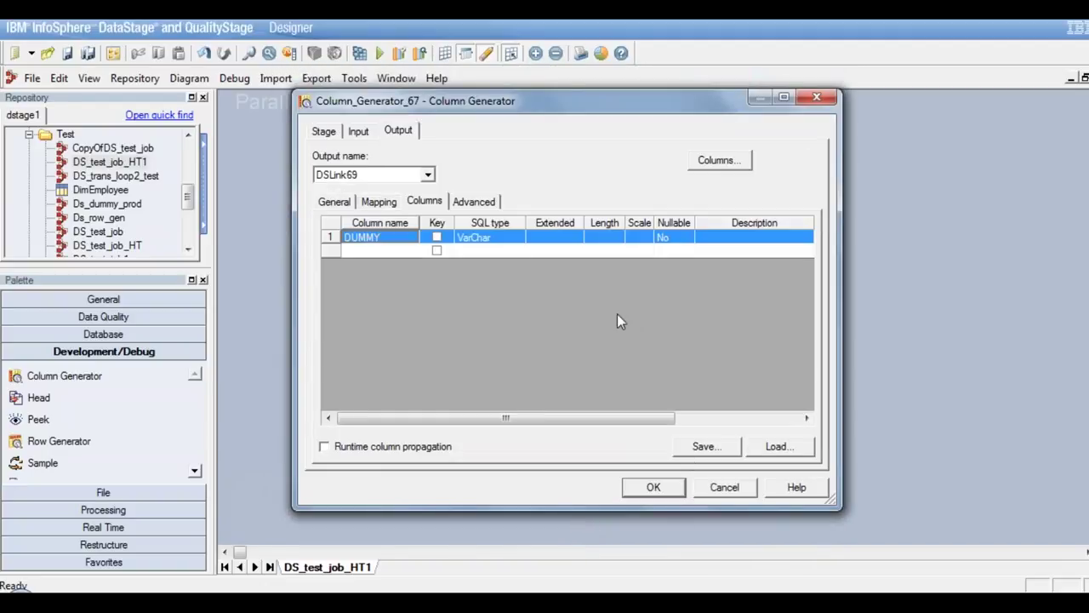
pyautogui.click(654, 487)
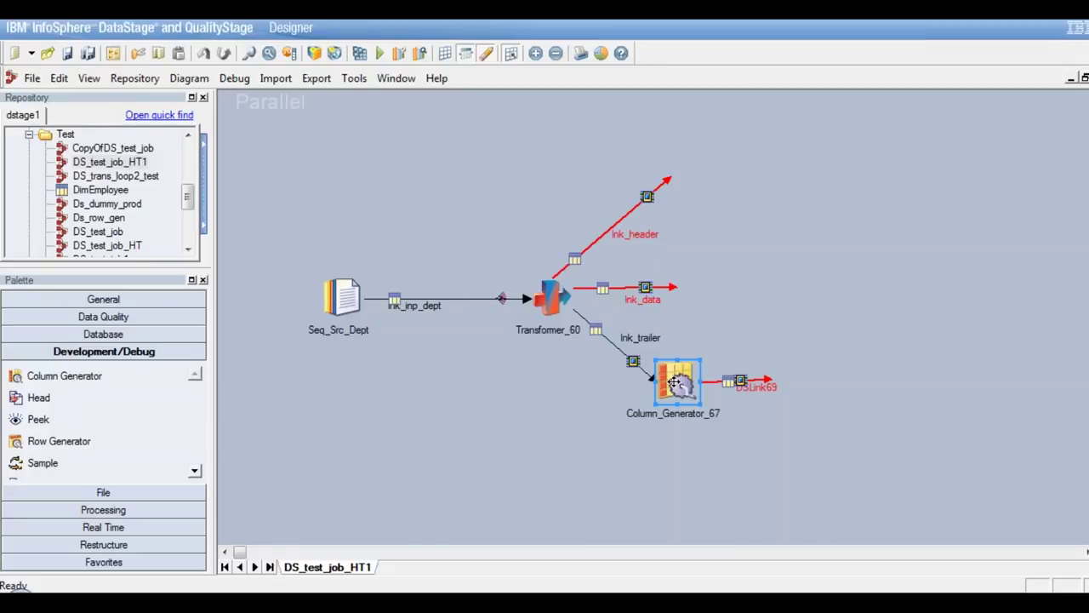
# - Add an Aggregator stage at the end of the Column Generator's output link and draw an output link upward from it
pyautogui.click(144, 510)
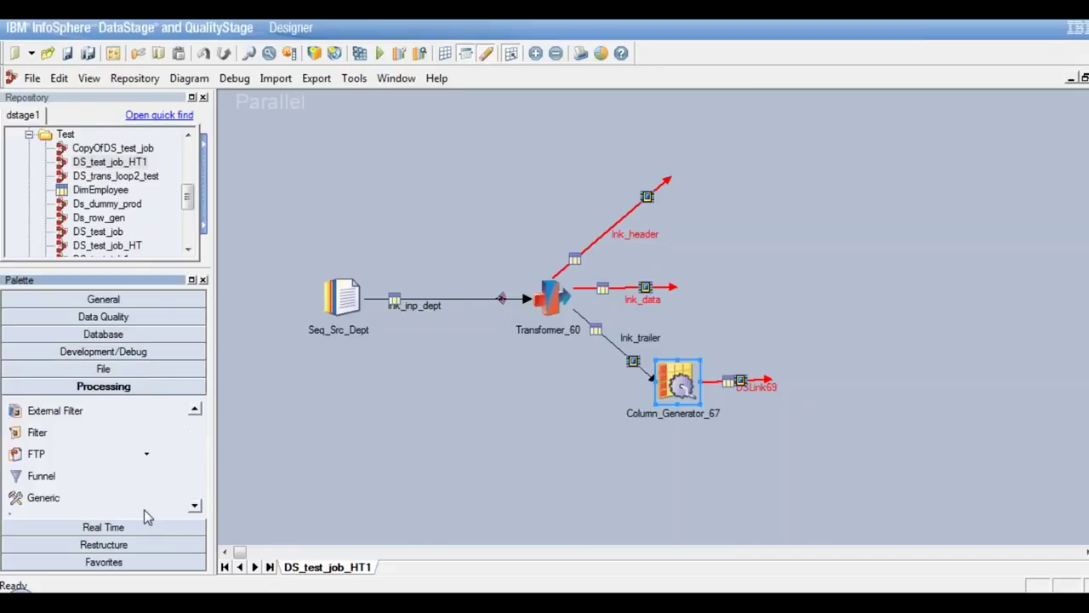
pyautogui.click(195, 412)
pyautogui.click(195, 412)
pyautogui.click(196, 412)
pyautogui.click(196, 411)
pyautogui.click(196, 412)
pyautogui.click(196, 412)
pyautogui.click(196, 412)
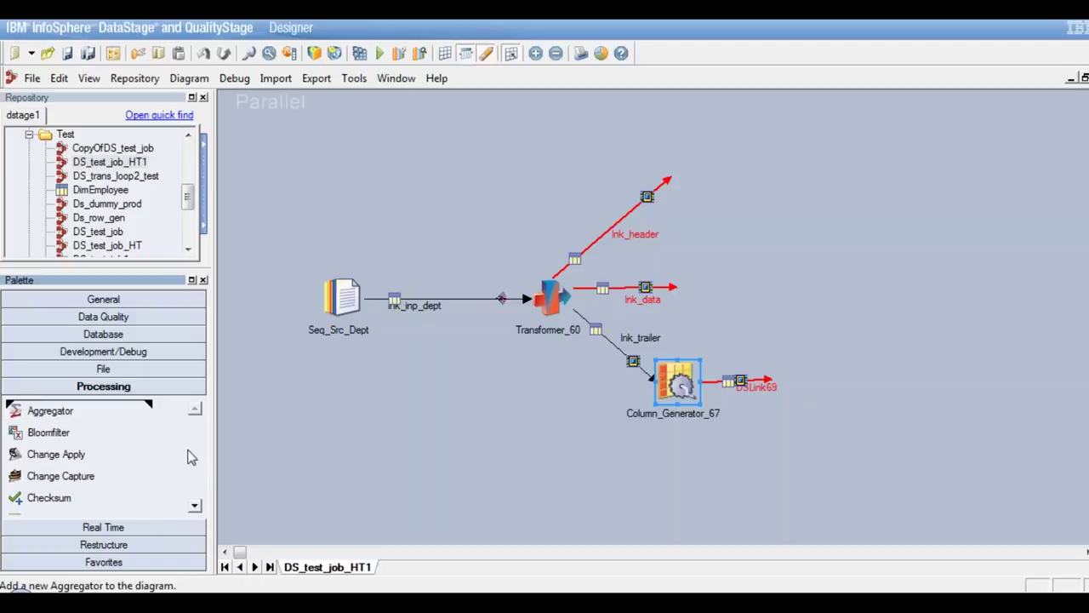
pyautogui.click(545, 490)
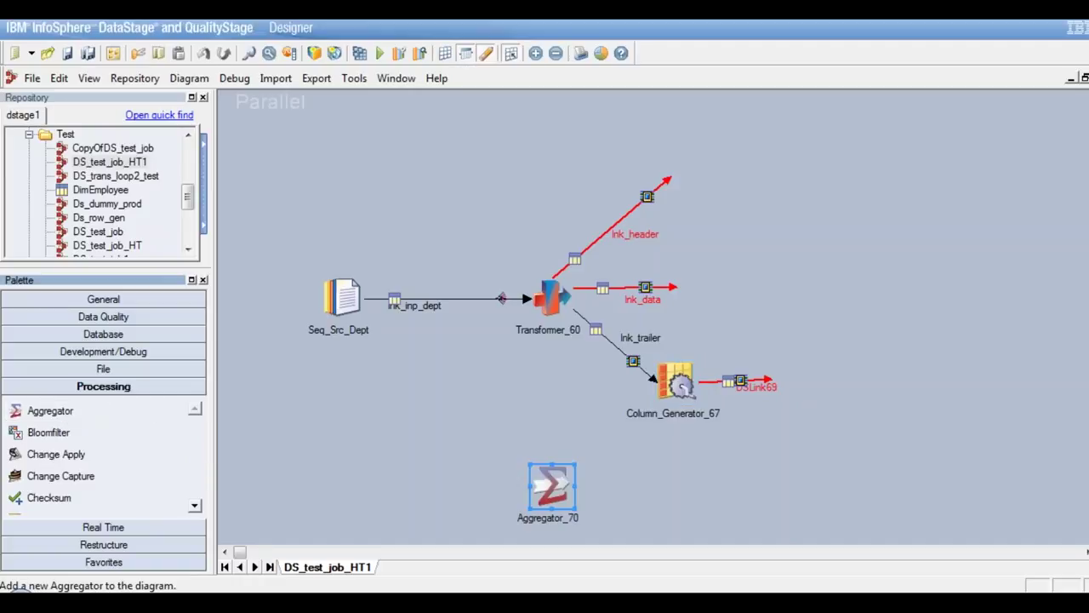
pyautogui.click(784, 376)
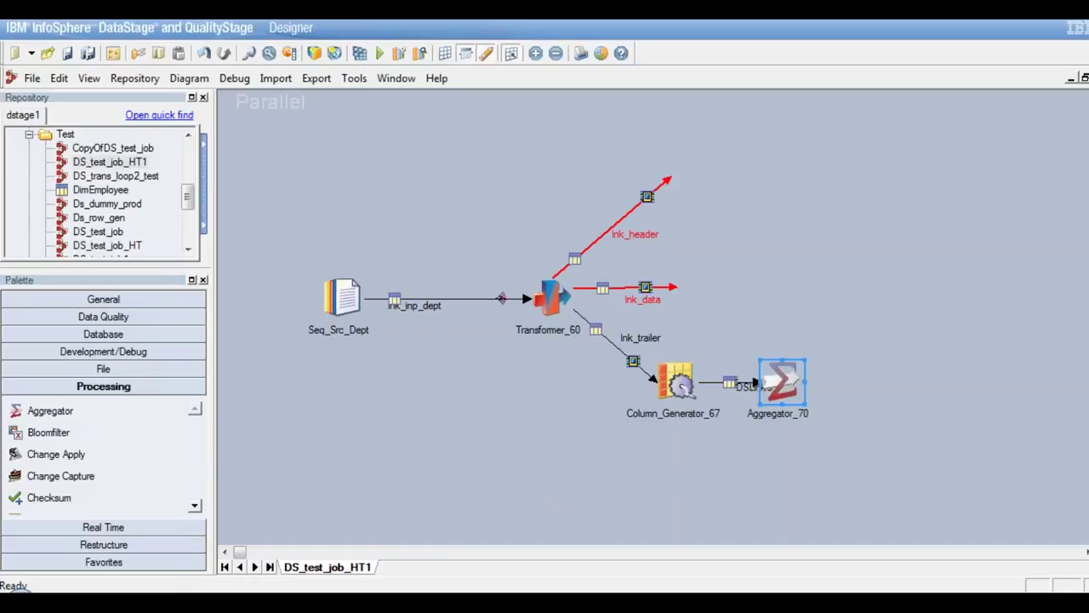
pyautogui.moveTo(782, 362); pyautogui.dragTo(773, 291)
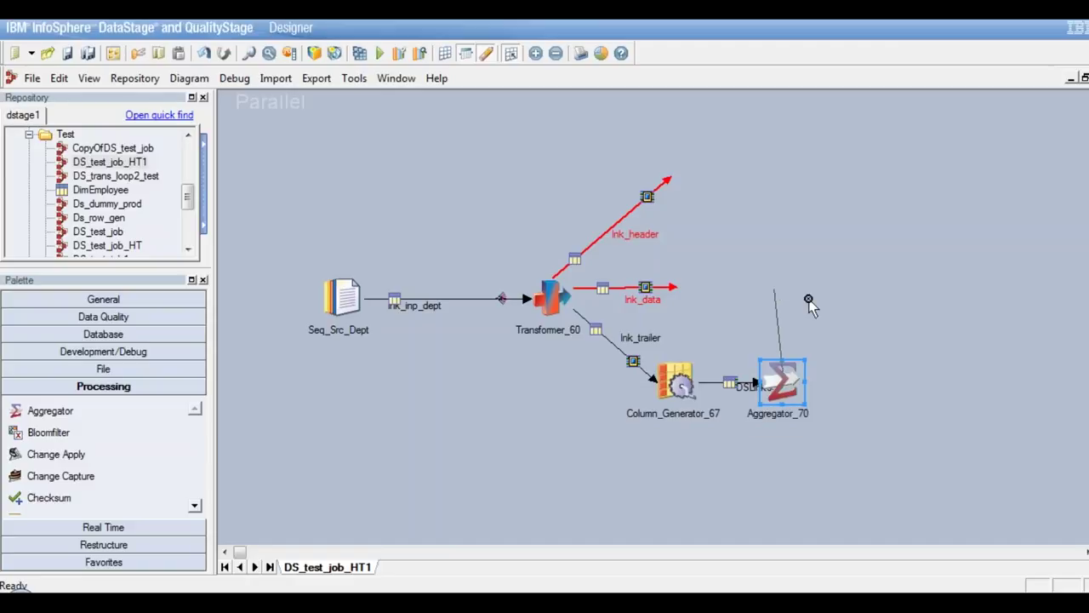
# - Set the Aggregator's grouping key to the DUMMY column
pyautogui.doubleClick(780, 387)
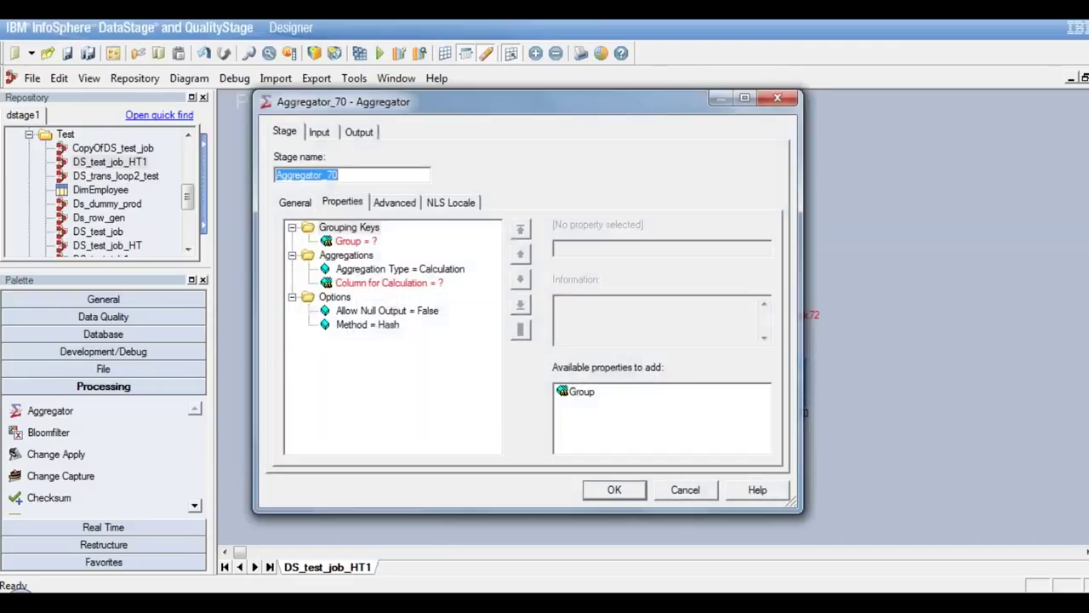
pyautogui.click(364, 242)
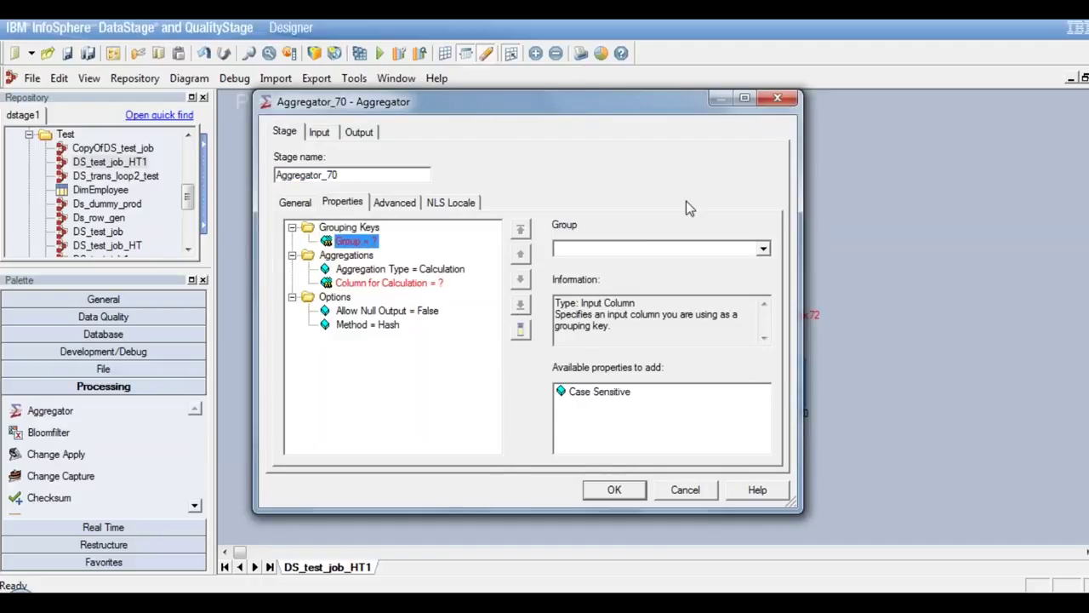
pyautogui.click(763, 250)
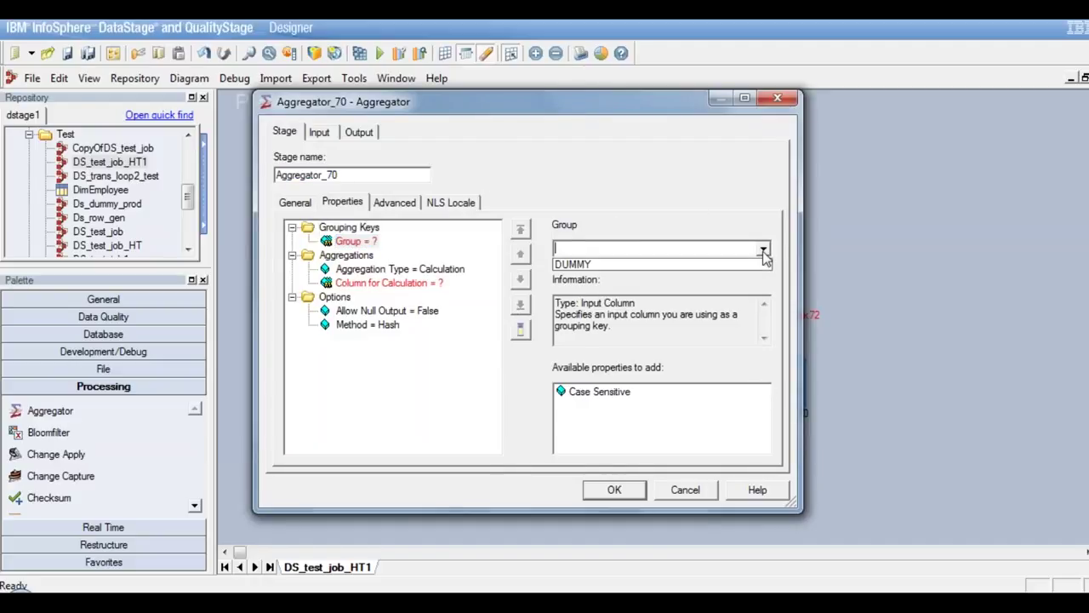
pyautogui.click(632, 266)
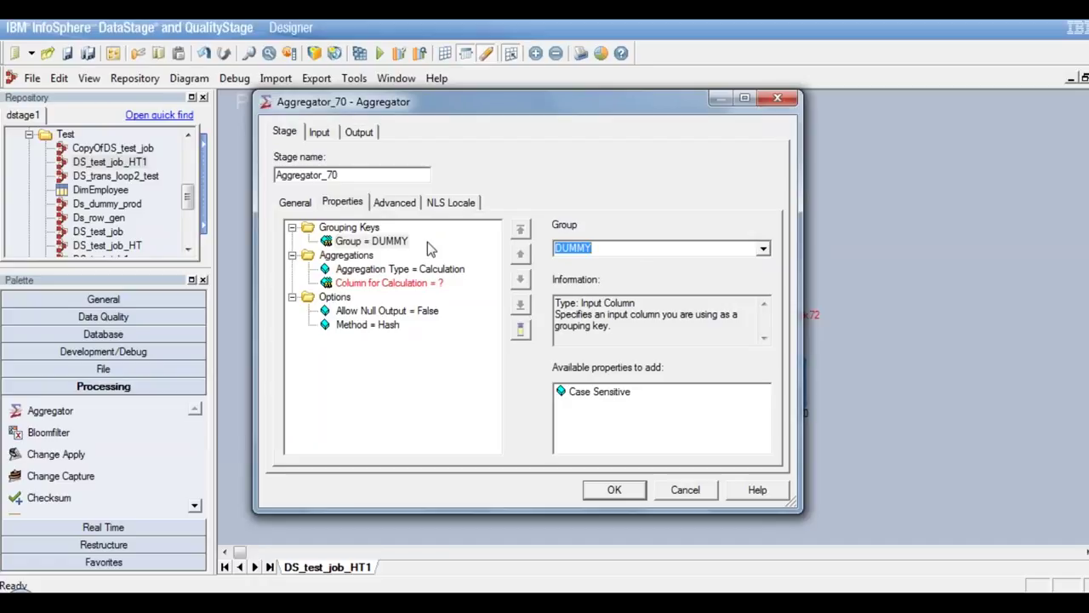
# - Set the Aggregator's aggregation type to Count Rows and its count output column to REC
pyautogui.click(412, 269)
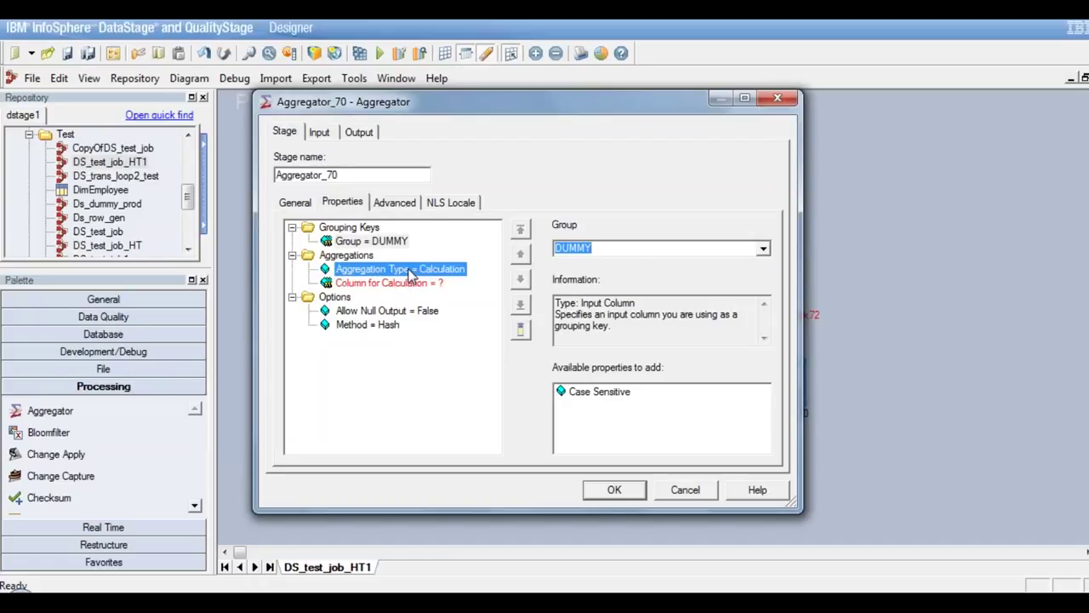
pyautogui.click(766, 252)
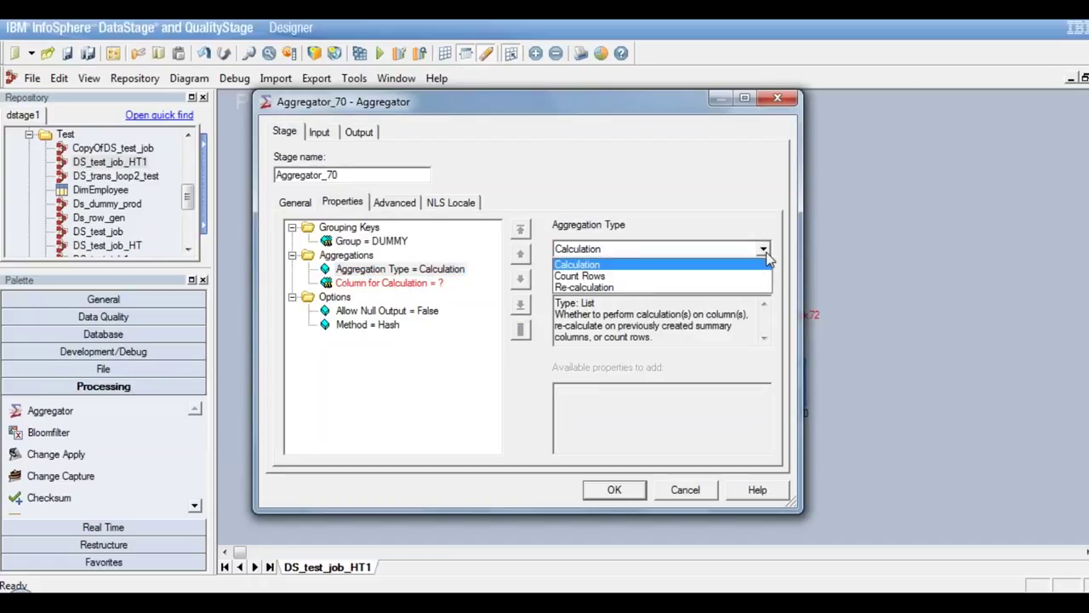
pyautogui.click(629, 273)
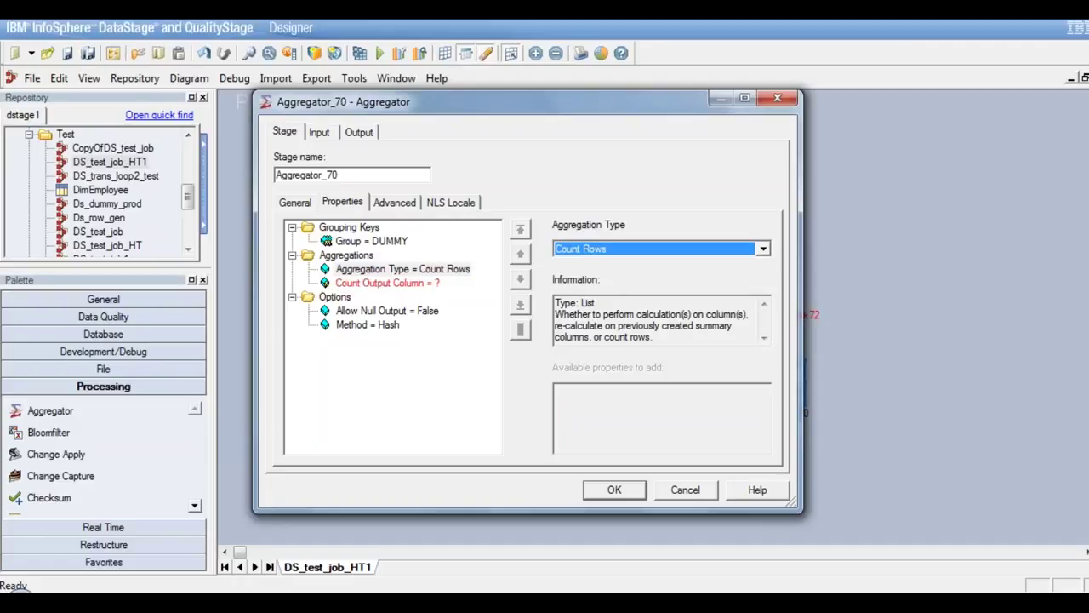
pyautogui.click(385, 285)
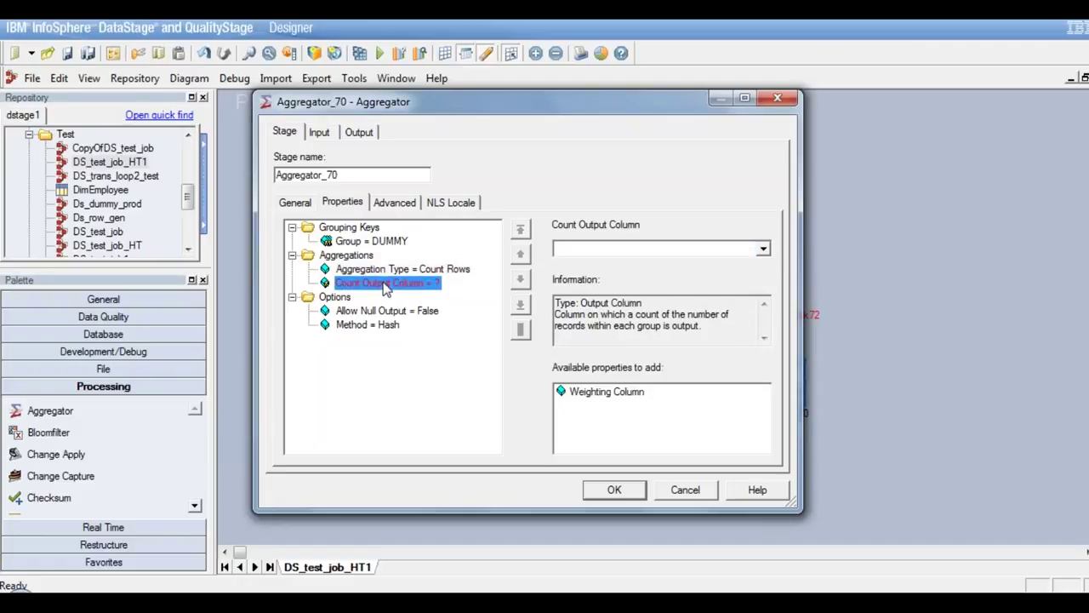
pyautogui.click(602, 249)
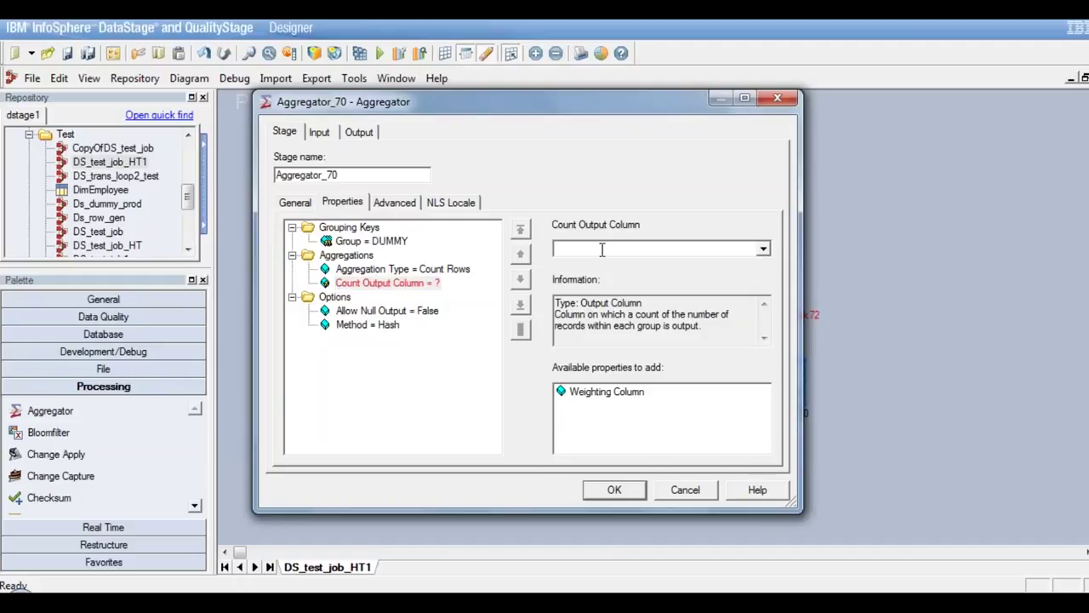
pyautogui.write('REC')
pyautogui.click(432, 269)
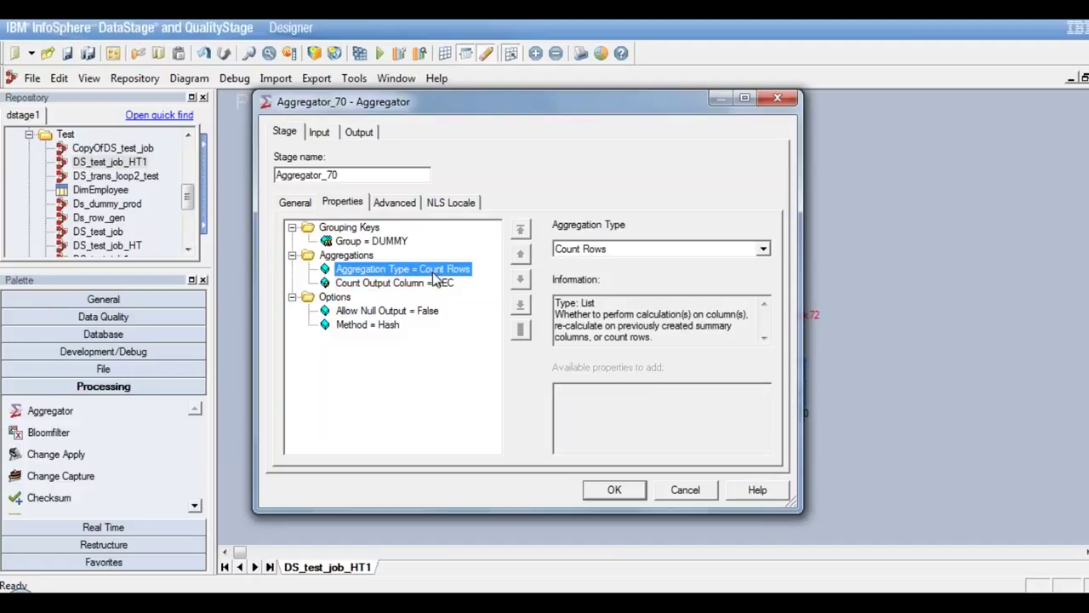
# - Map the RecCount() REC column to the Aggregator's output link
pyautogui.click(371, 134)
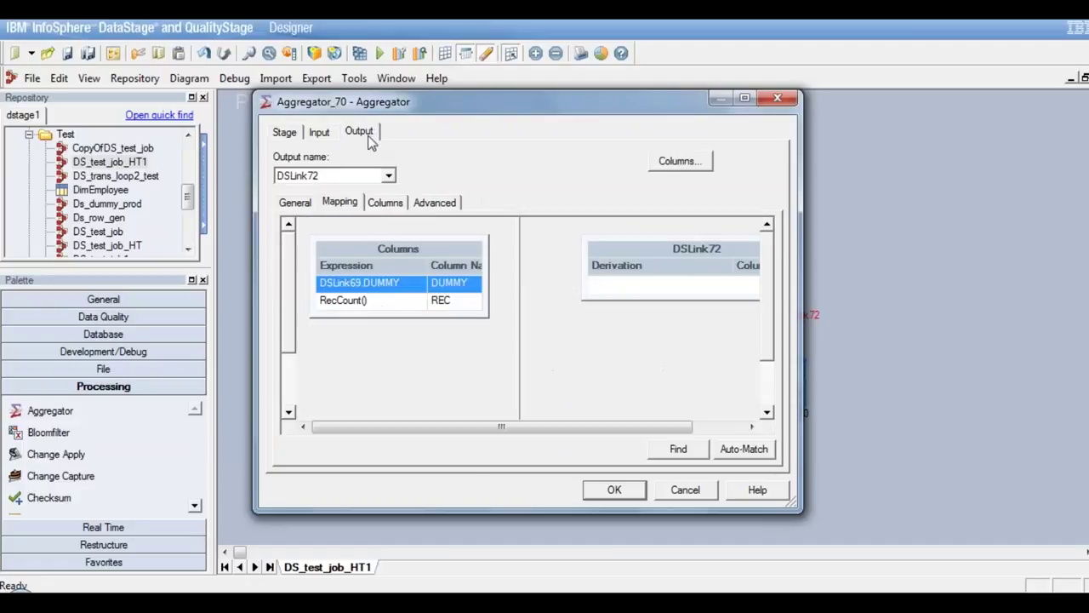
pyautogui.click(460, 306)
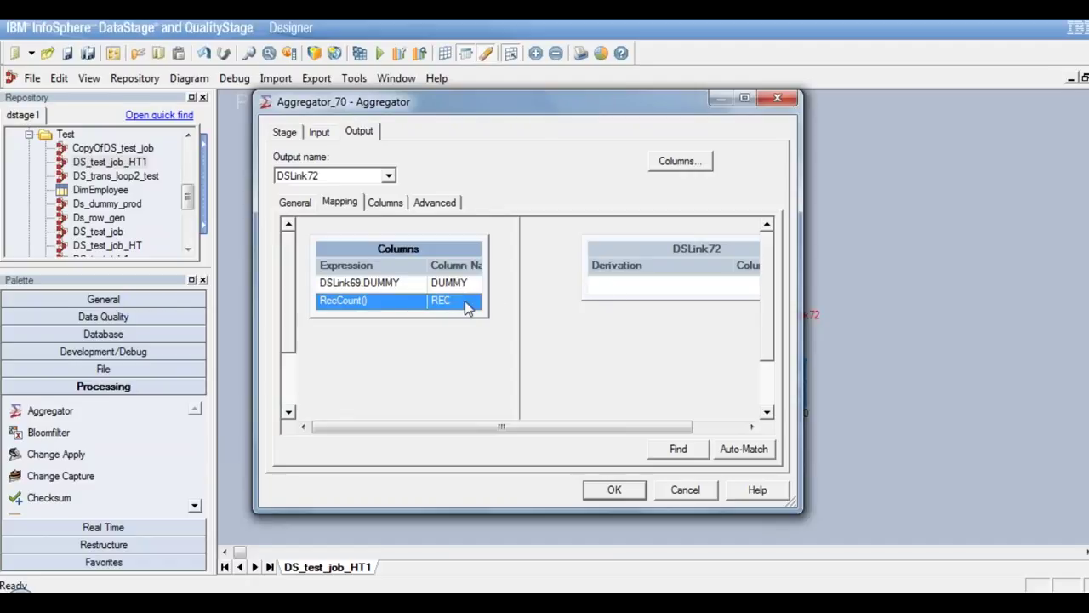
pyautogui.moveTo(468, 308); pyautogui.dragTo(609, 290)
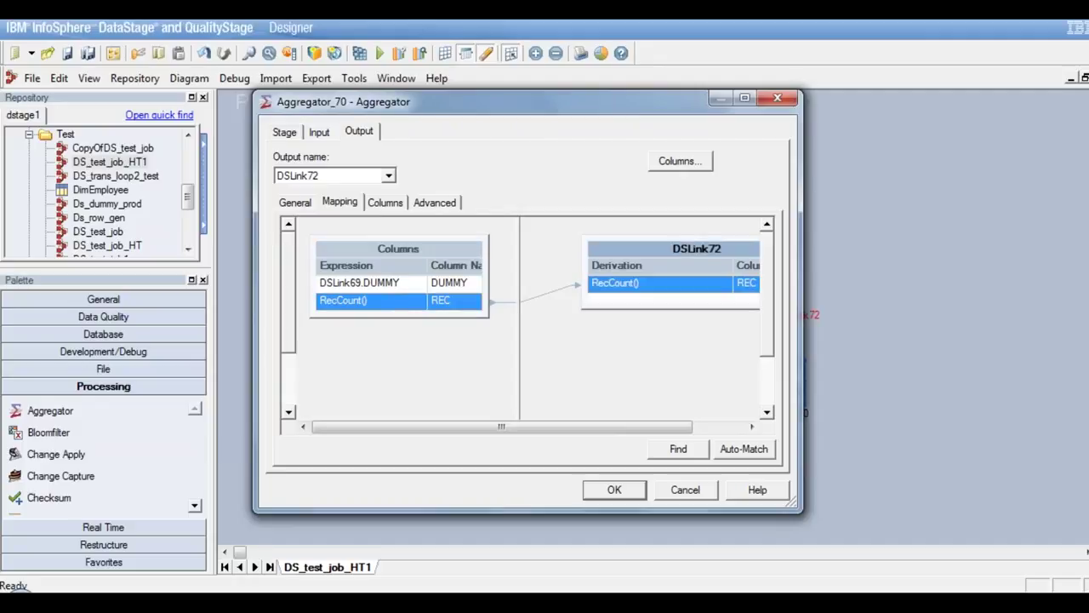
# - Set the SQL type of the Aggregator's REC output column to VarChar and its length to 20
pyautogui.click(391, 206)
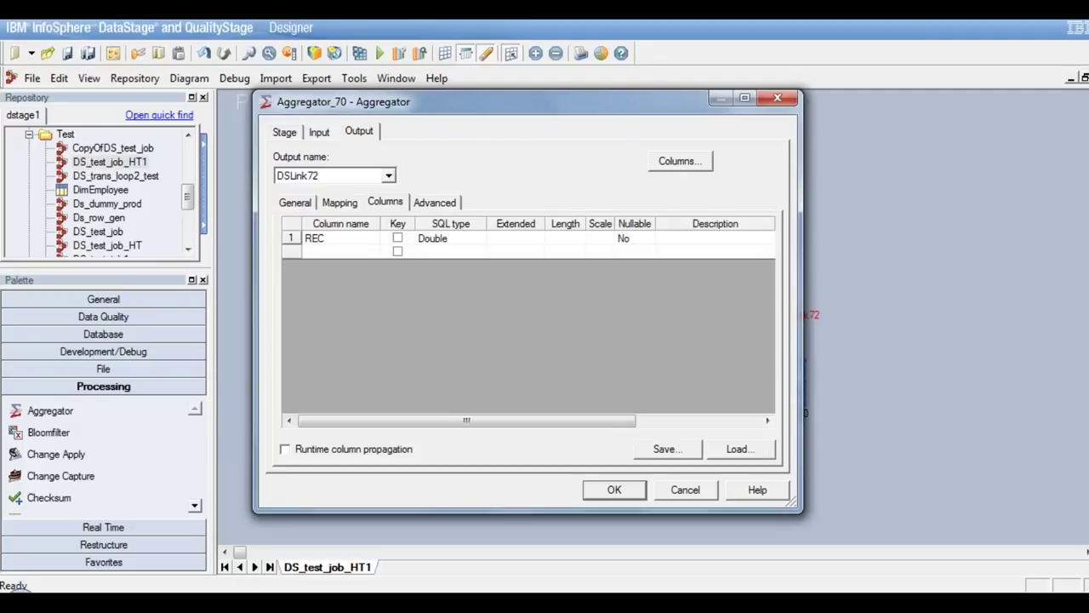
pyautogui.click(471, 241)
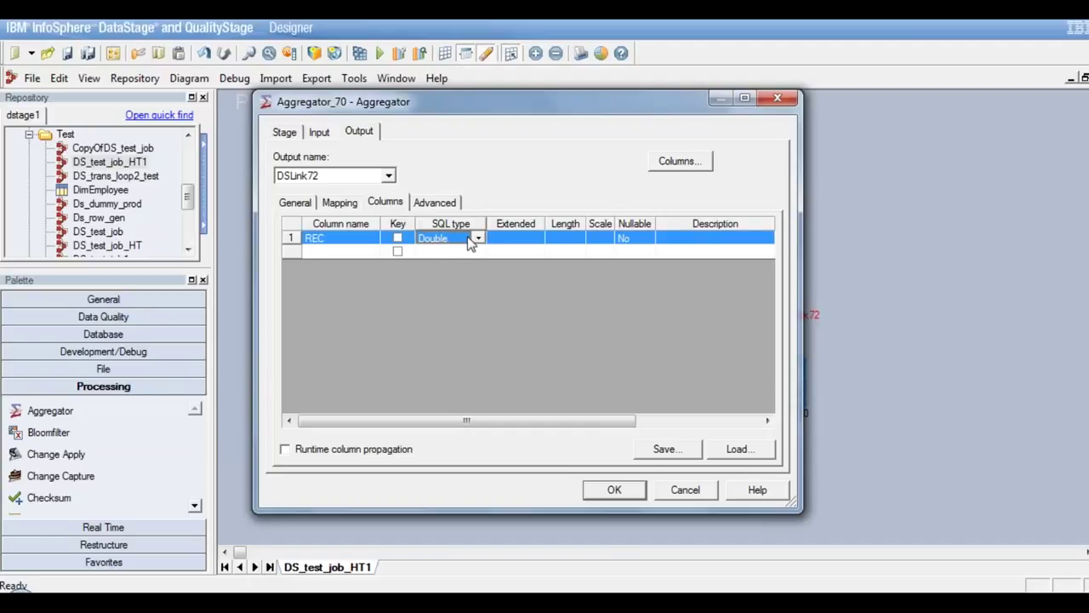
pyautogui.press('v')
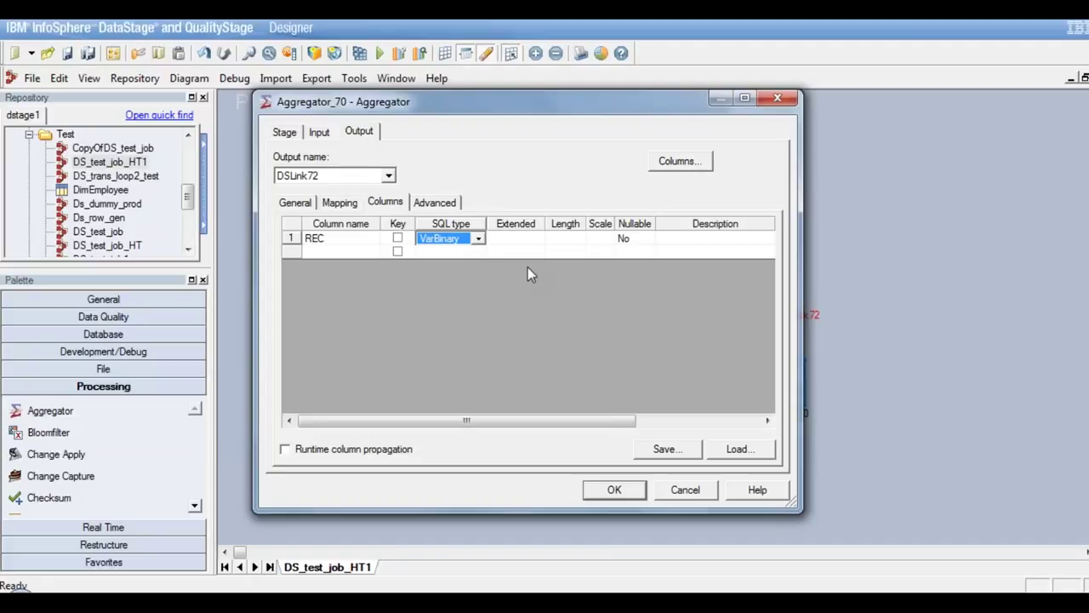
pyautogui.press('c')
pyautogui.press('v')
pyautogui.click(574, 240)
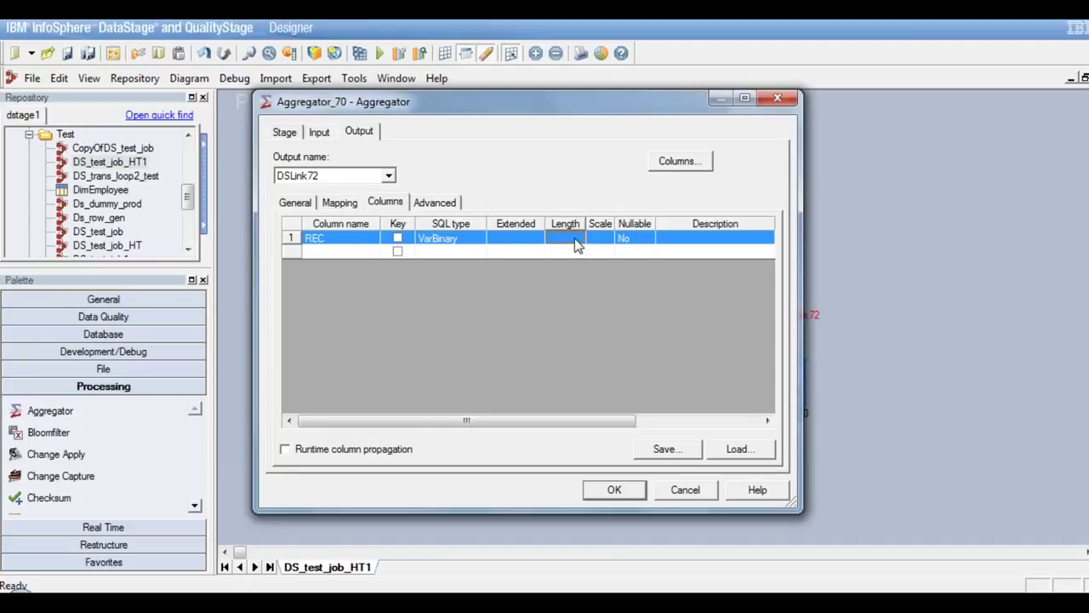
pyautogui.click(574, 241)
pyautogui.write('20')
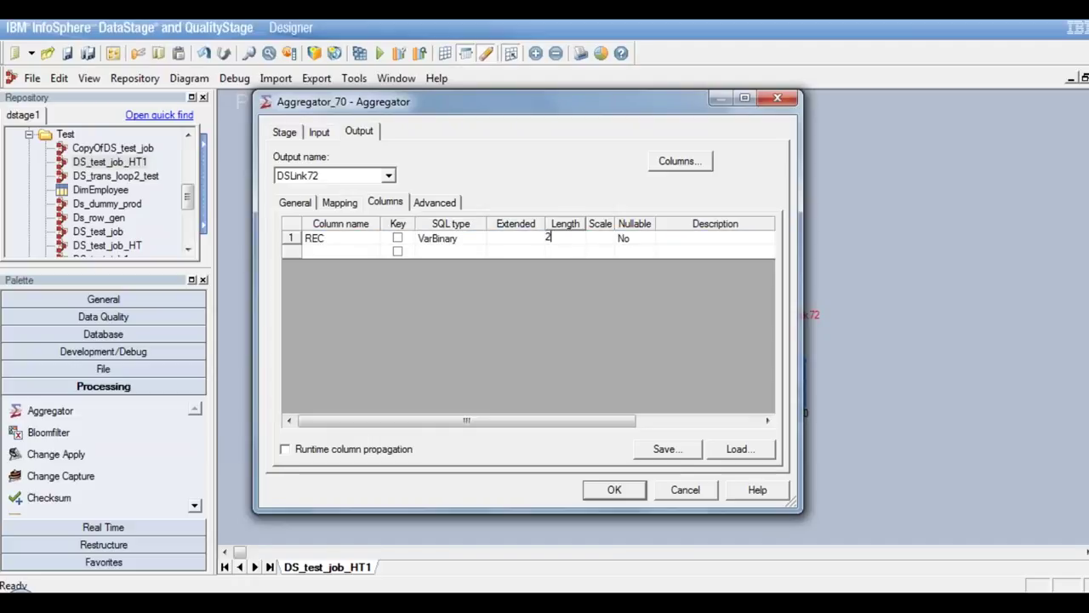
pyautogui.click(460, 240)
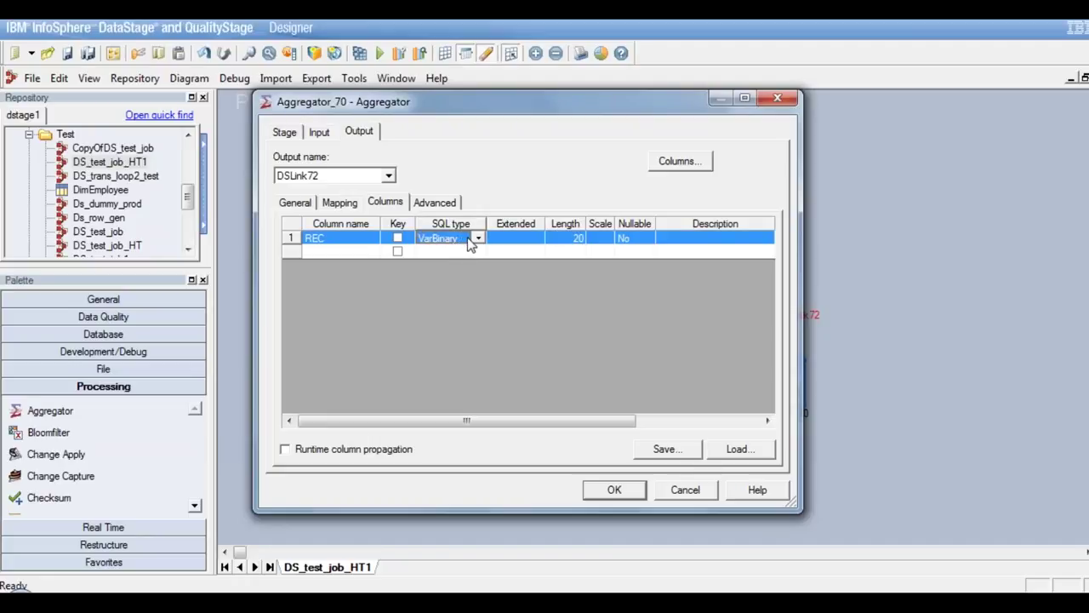
pyautogui.click(479, 240)
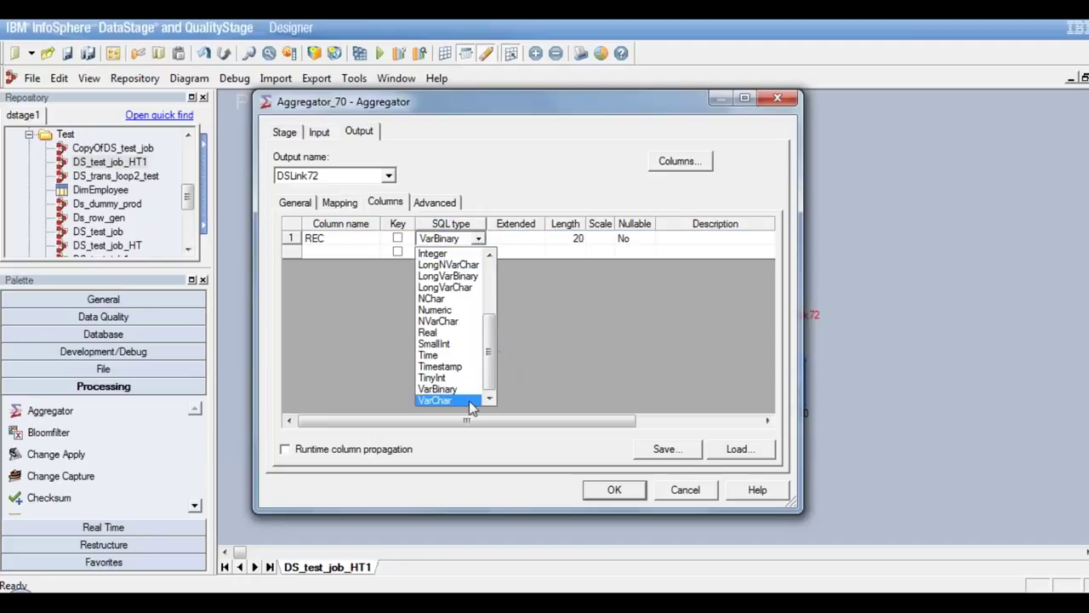
pyautogui.click(435, 399)
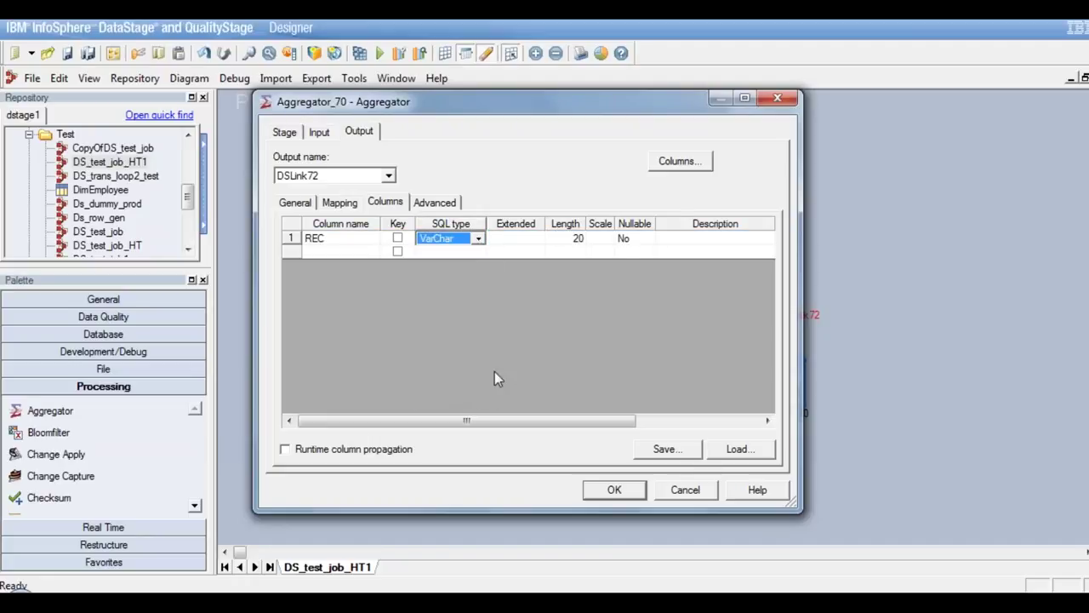
# - Make the REC output column nullable and accept the Aggregator changes
pyautogui.click(648, 240)
pyautogui.click(648, 240)
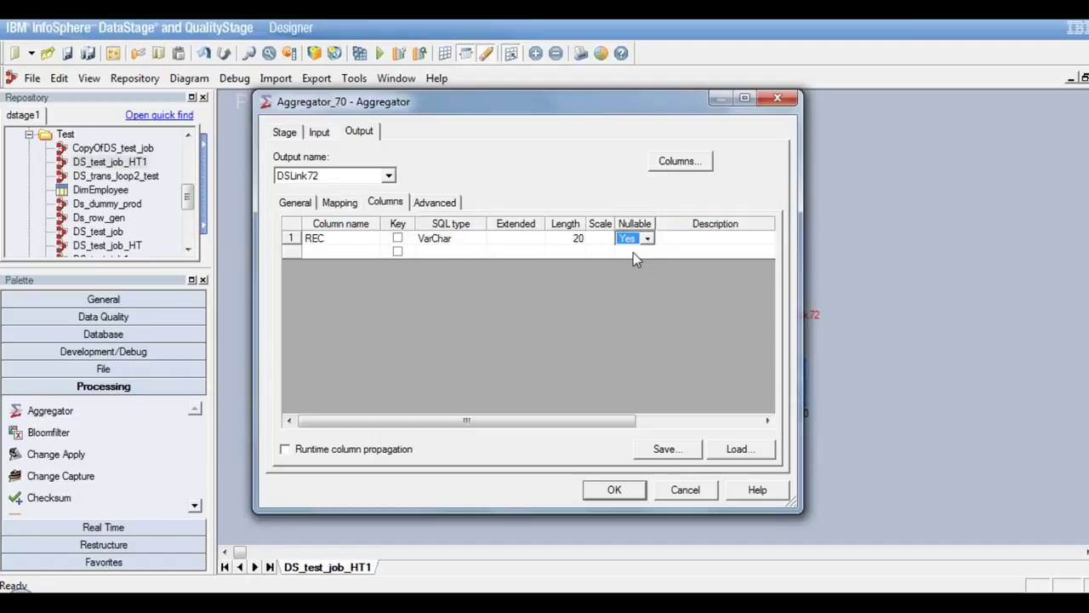
pyautogui.click(633, 252)
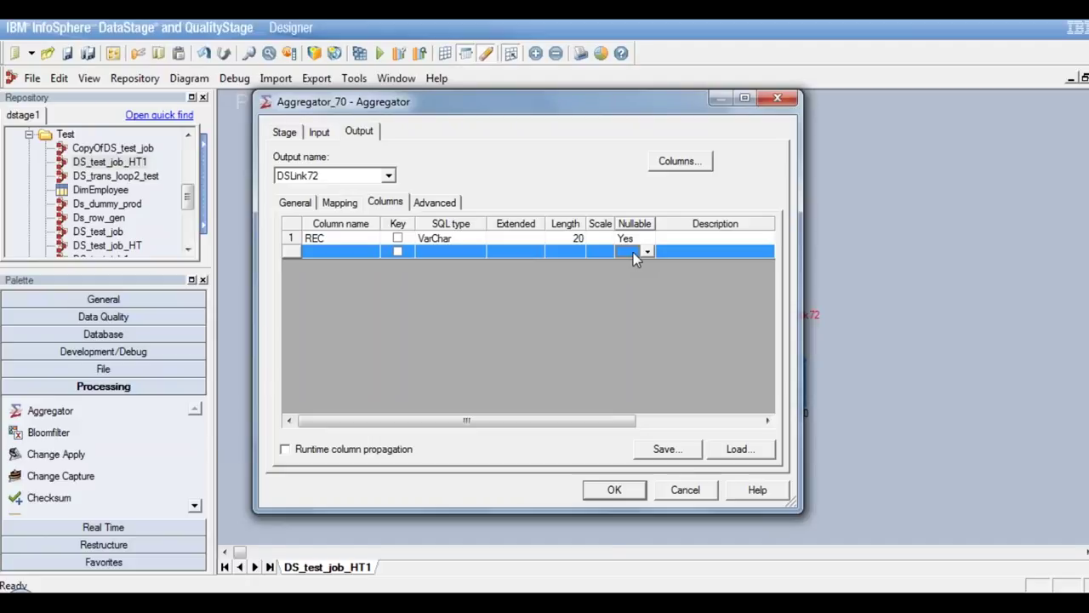
pyautogui.click(617, 491)
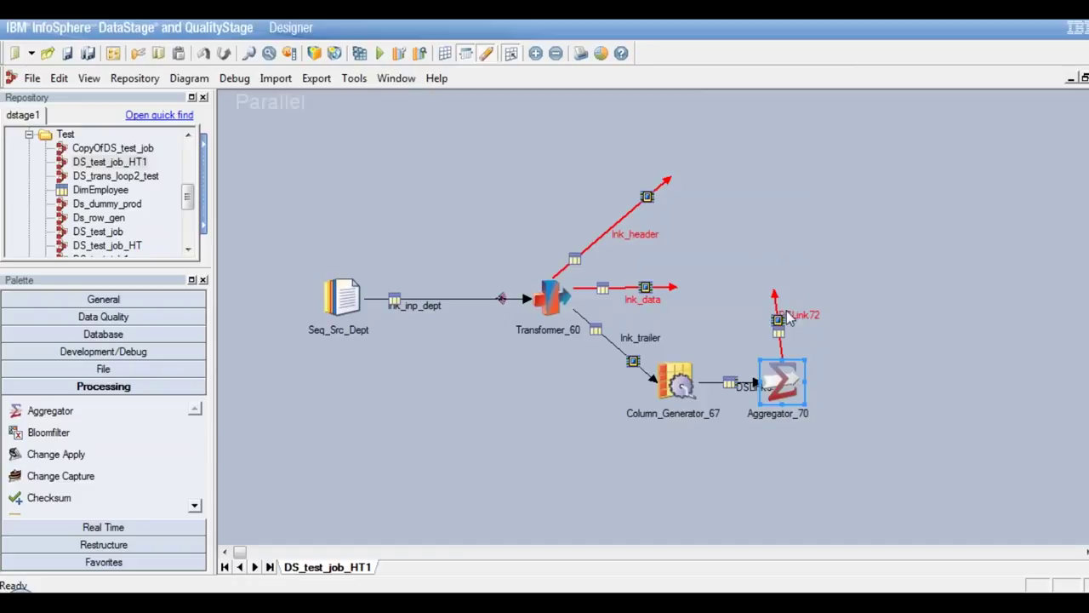
# - Rename the Aggregator's output link to lnk_out_trailer
pyautogui.click(806, 316)
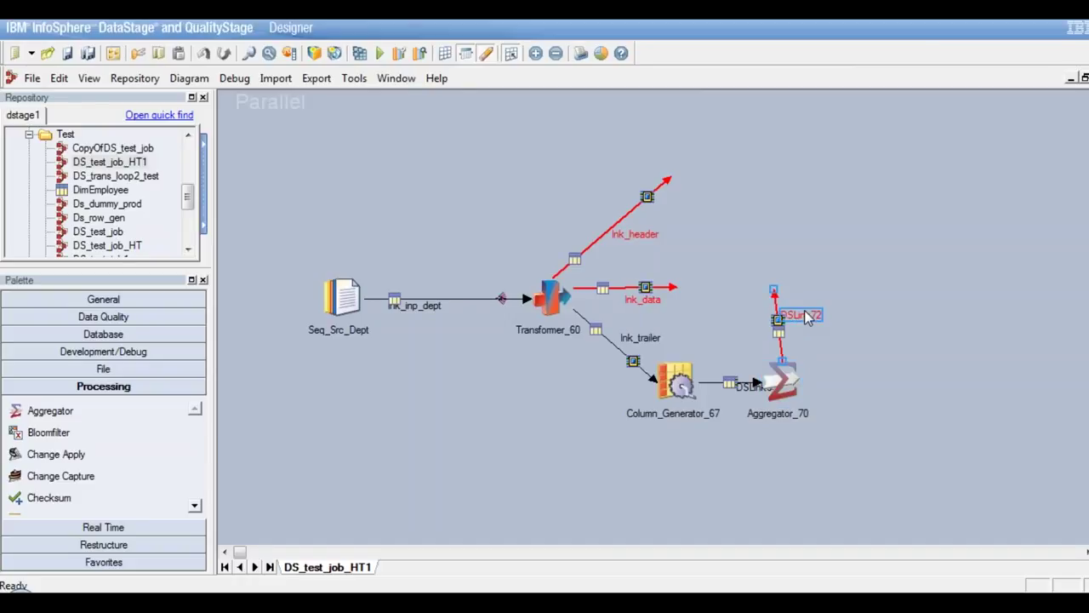
pyautogui.rightClick(807, 316)
pyautogui.click(842, 318)
pyautogui.write('lnk_out')
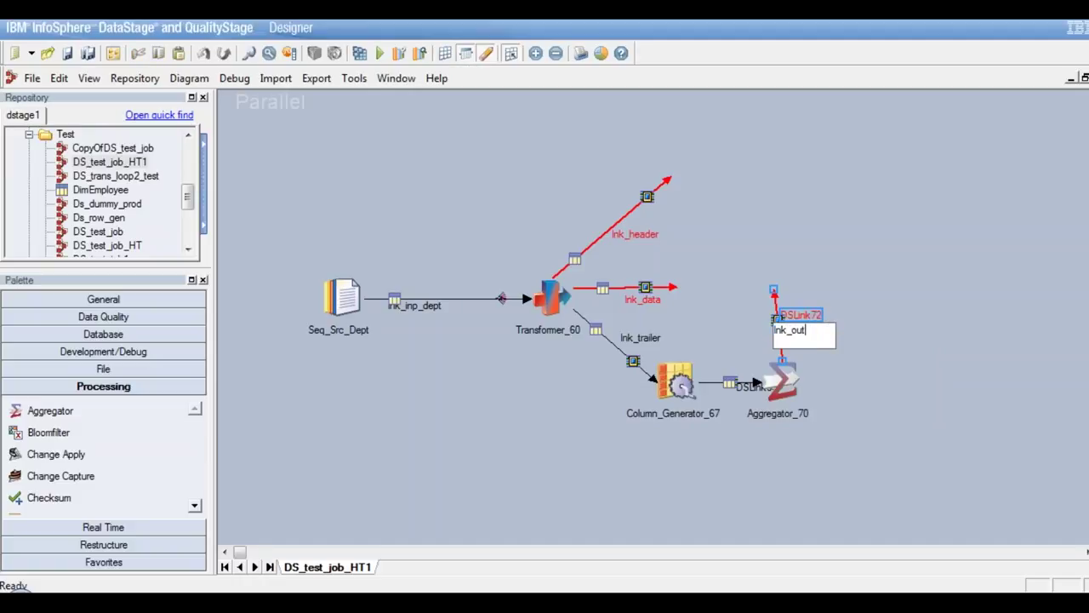
pyautogui.press('Return')
pyautogui.write('_trailer')
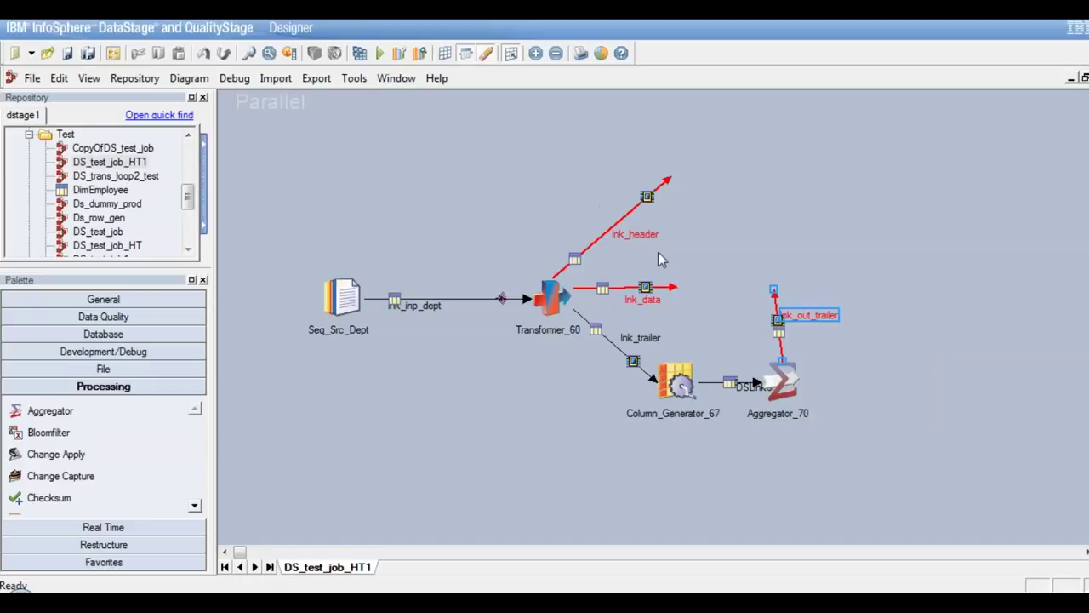
# - Add a Funnel stage to the job and attach it to the end of the lnk_data link
pyautogui.click(676, 293)
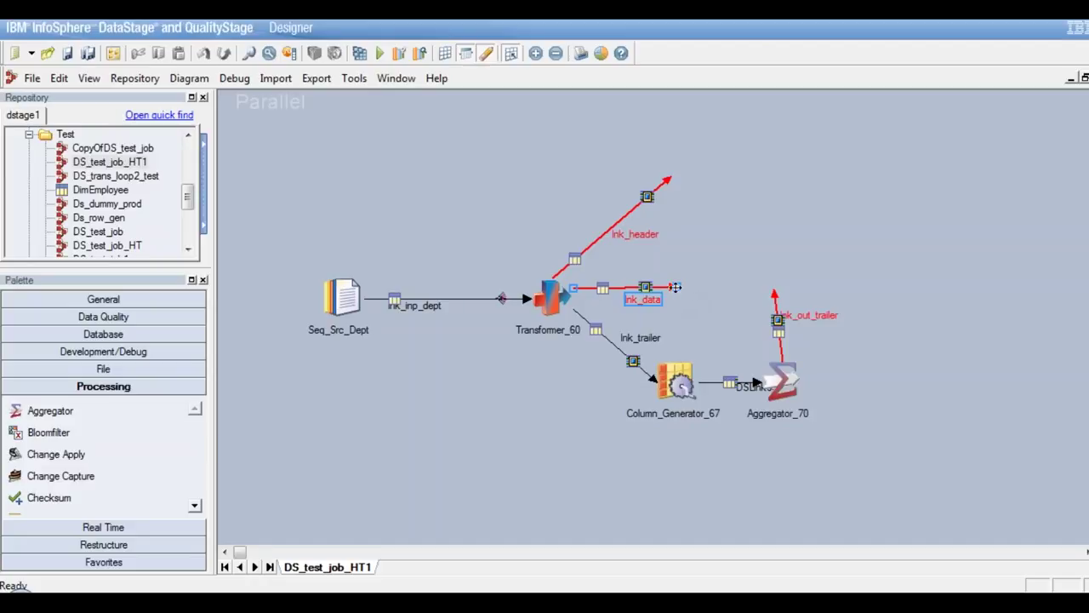
pyautogui.click(702, 350)
pyautogui.click(195, 505)
pyautogui.click(195, 505)
pyautogui.moveTo(195, 505); pyautogui.dragTo(195, 509)
pyautogui.click(54, 482)
pyautogui.click(812, 228)
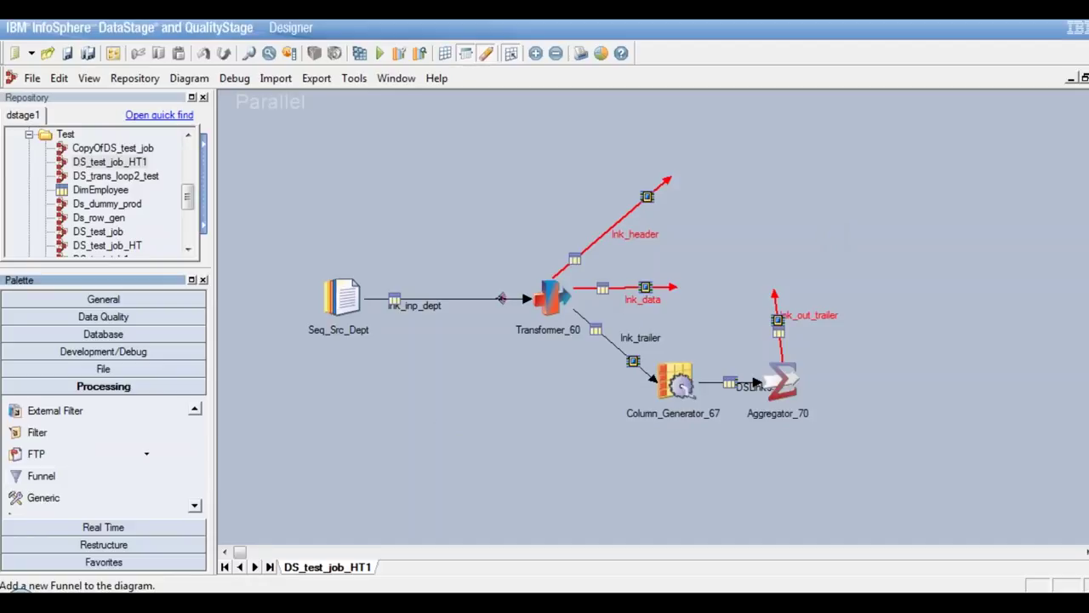
pyautogui.click(810, 273)
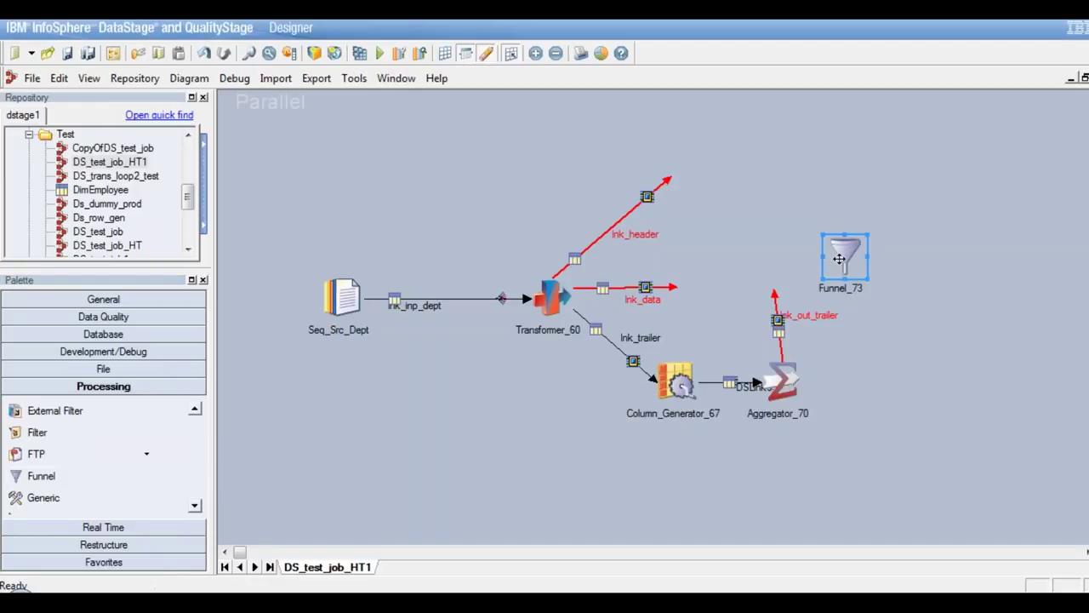
pyautogui.moveTo(806, 245); pyautogui.dragTo(708, 291)
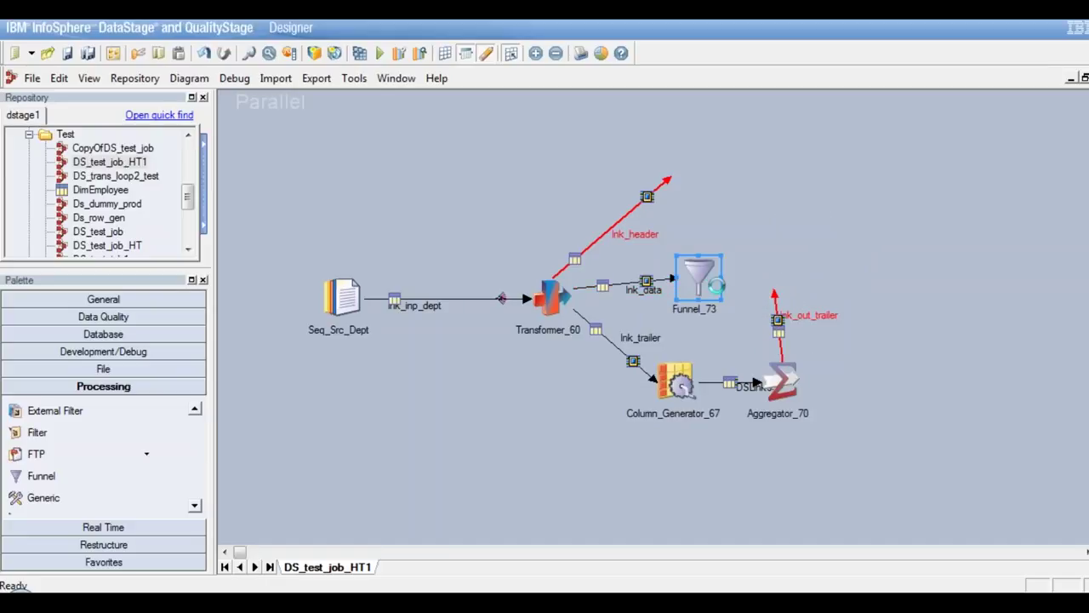
# - Attach the lnk_out_trailer and lnk_header links to the Funnel and draw an output link from it
pyautogui.click(776, 295)
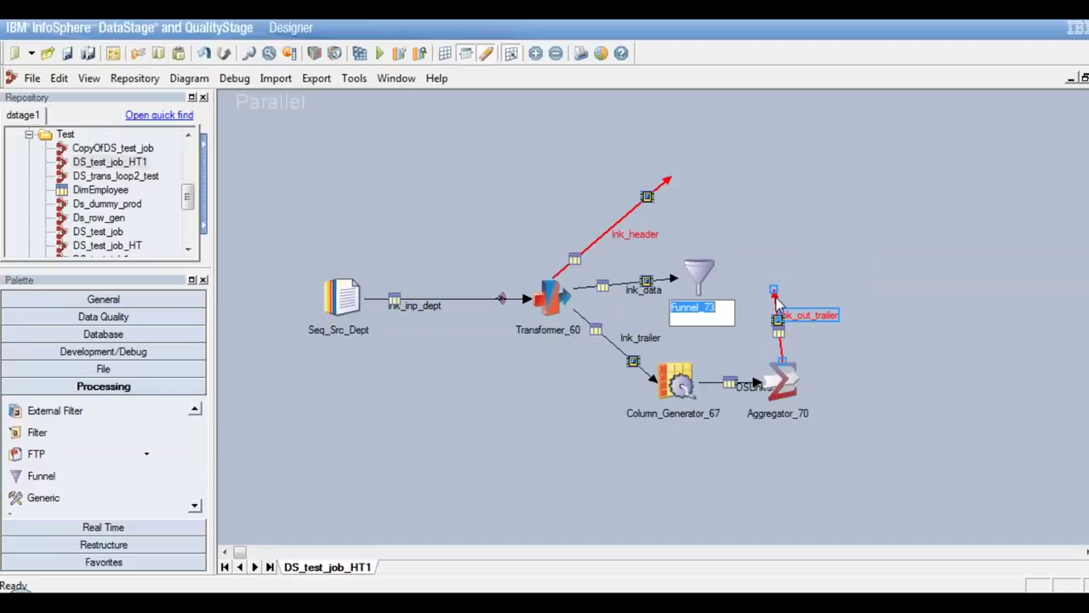
pyautogui.click(772, 289)
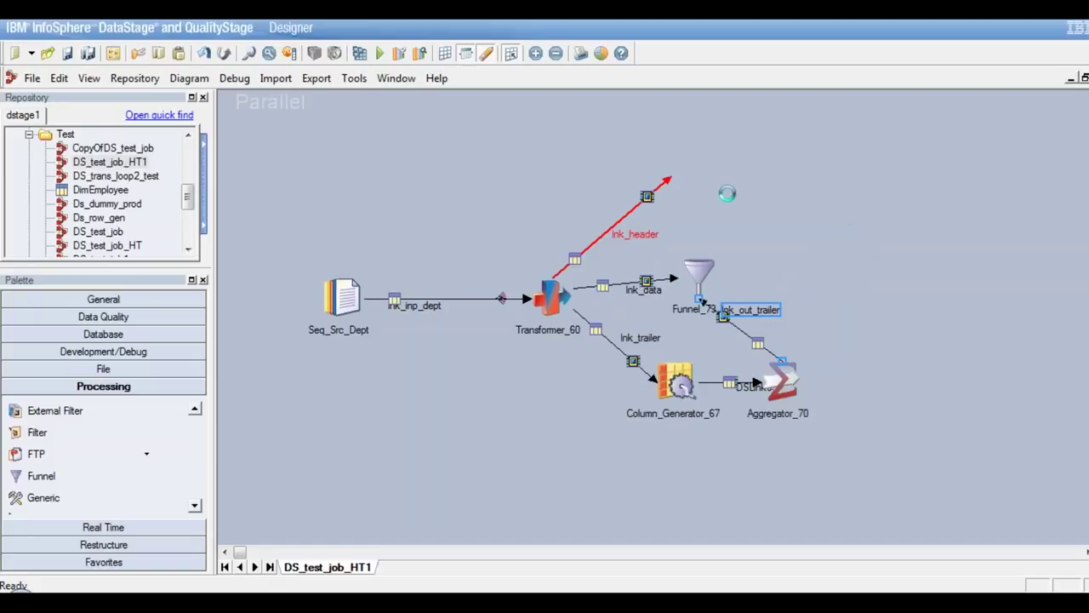
pyautogui.click(669, 182)
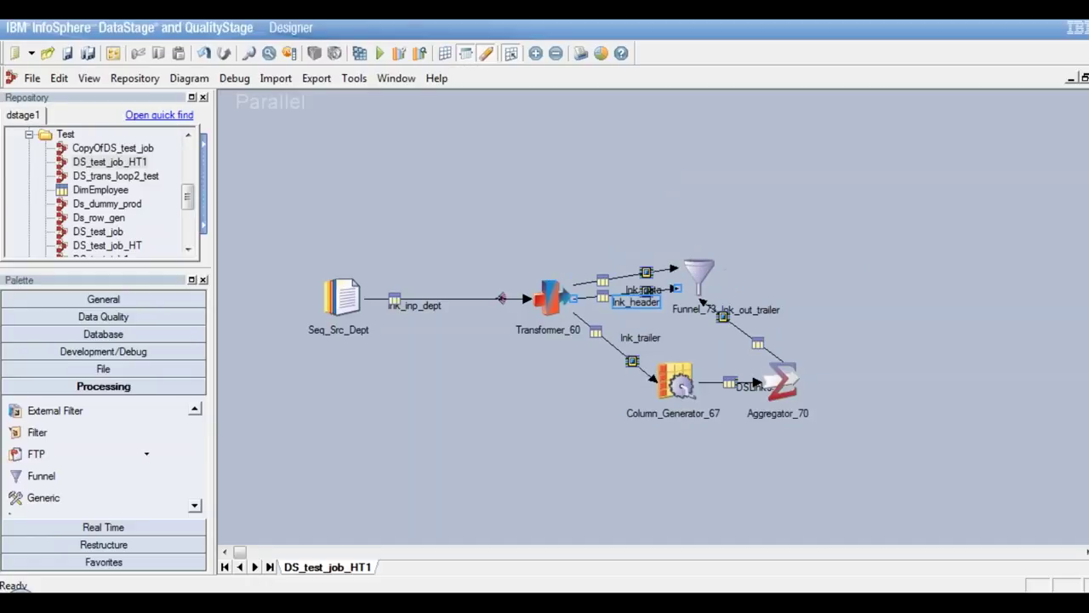
pyautogui.moveTo(713, 274); pyautogui.dragTo(814, 255)
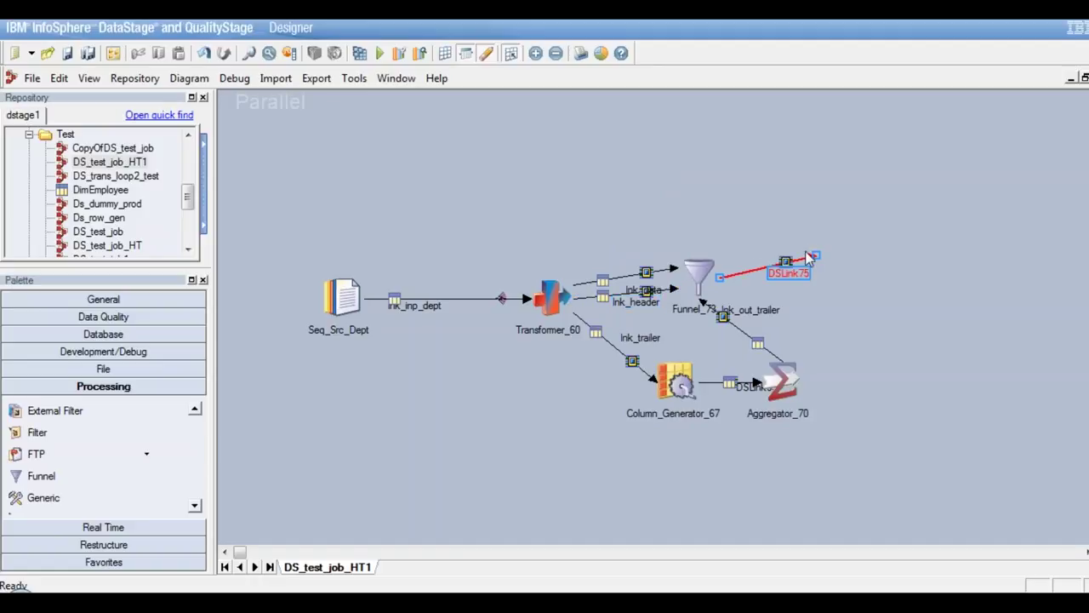
# - Check the column mapping on the Funnel's output link and close the stage without changes
pyautogui.click(691, 276)
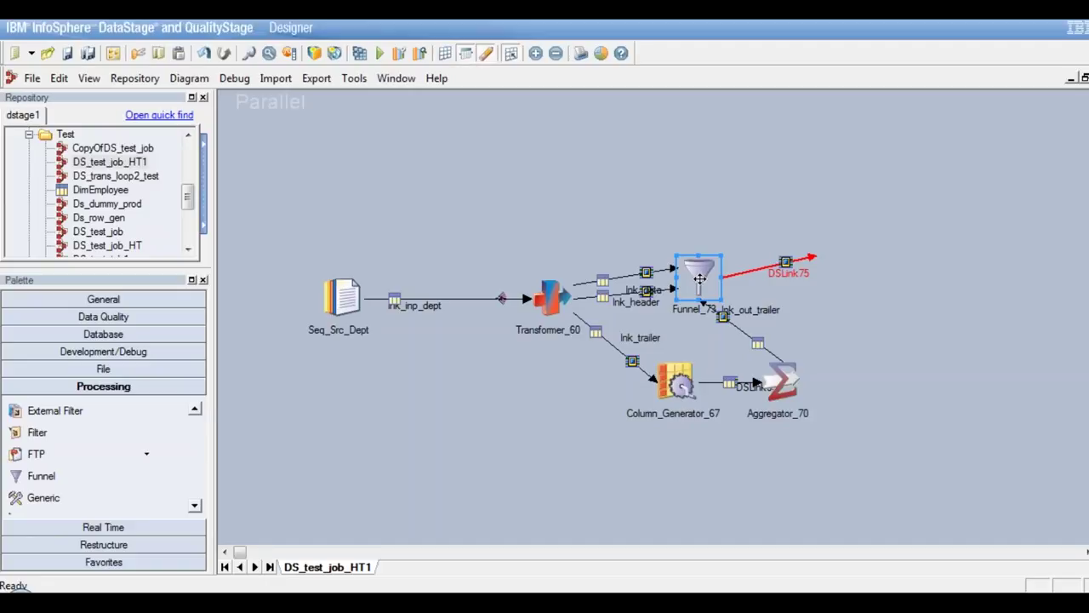
pyautogui.doubleClick(700, 279)
pyautogui.click(616, 60)
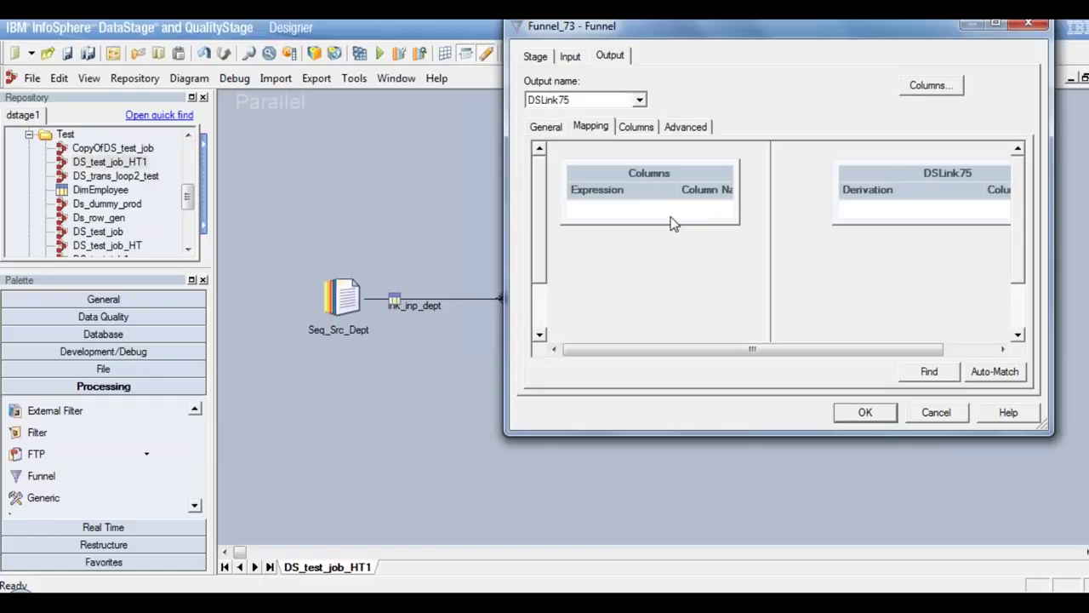
pyautogui.click(936, 413)
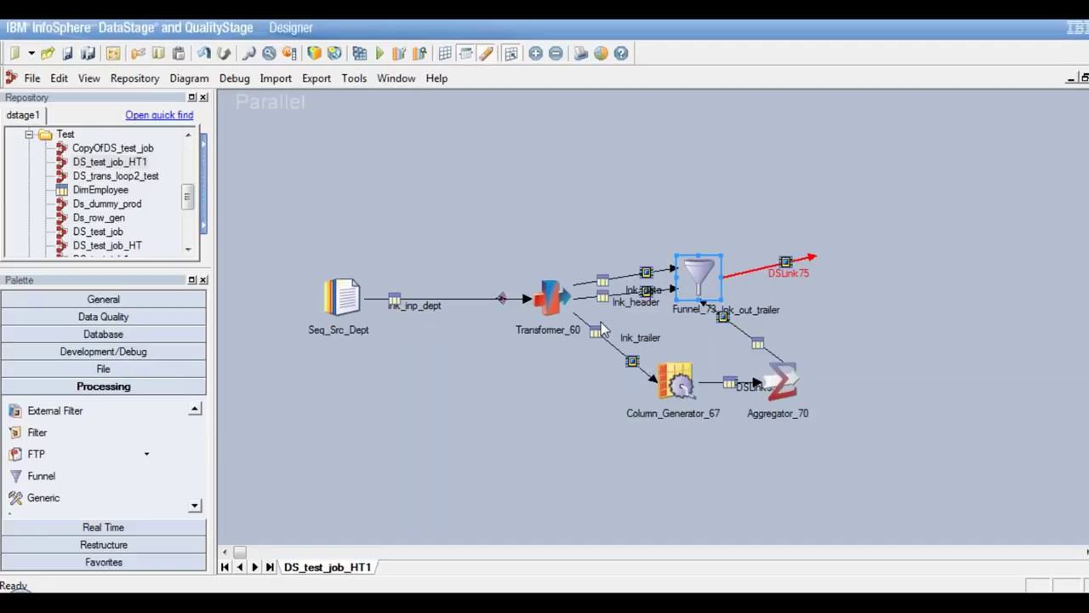
# - Examine the output columns of the Transformer's lnk_header and lnk_data links, including the REC column's type and length
pyautogui.click(554, 304)
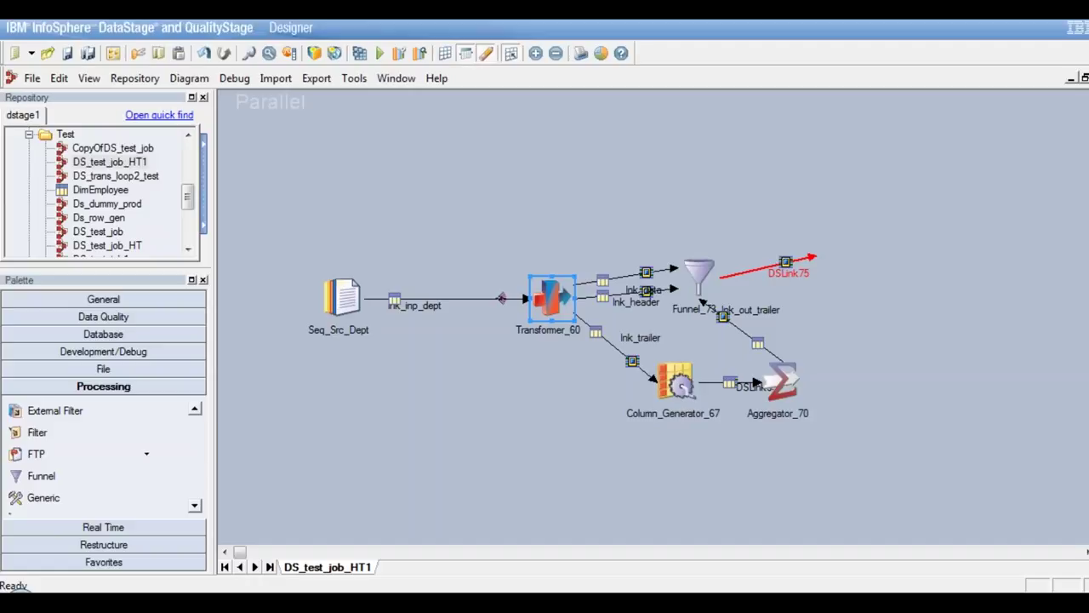
pyautogui.doubleClick(550, 297)
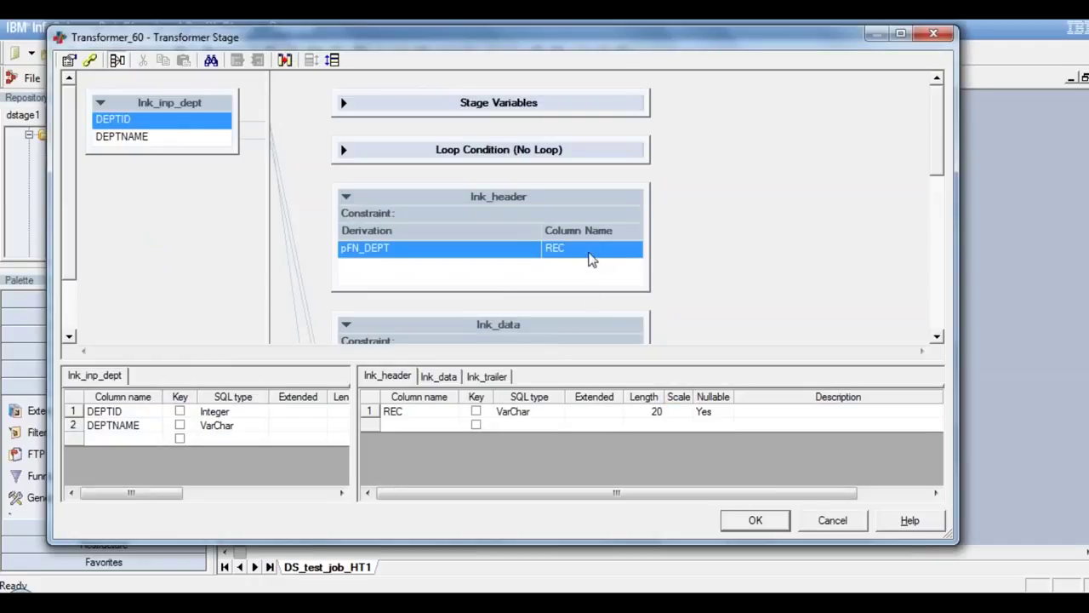
pyautogui.click(589, 254)
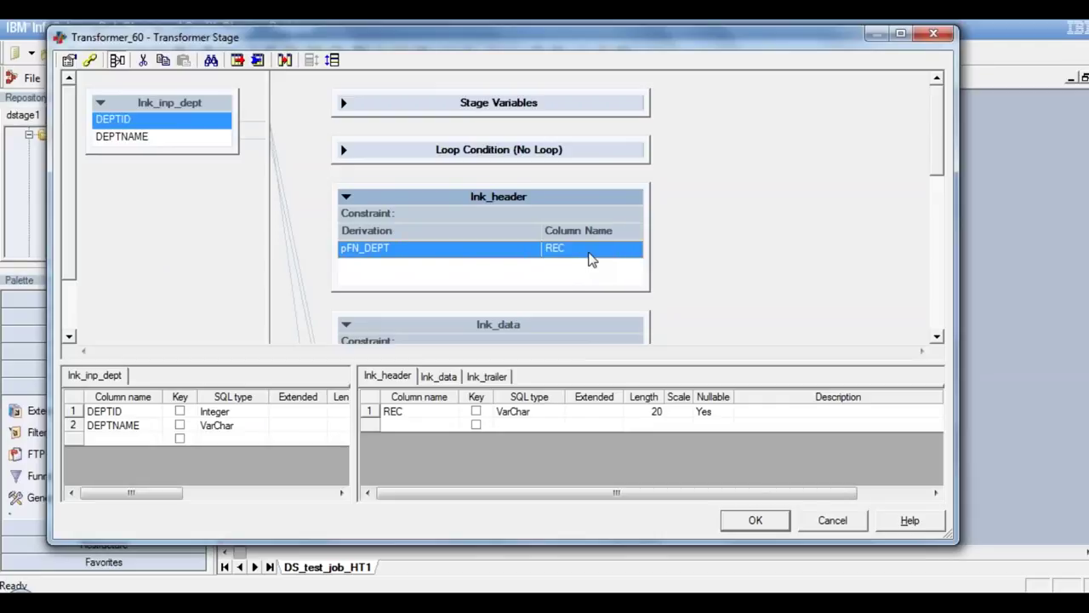
pyautogui.click(553, 414)
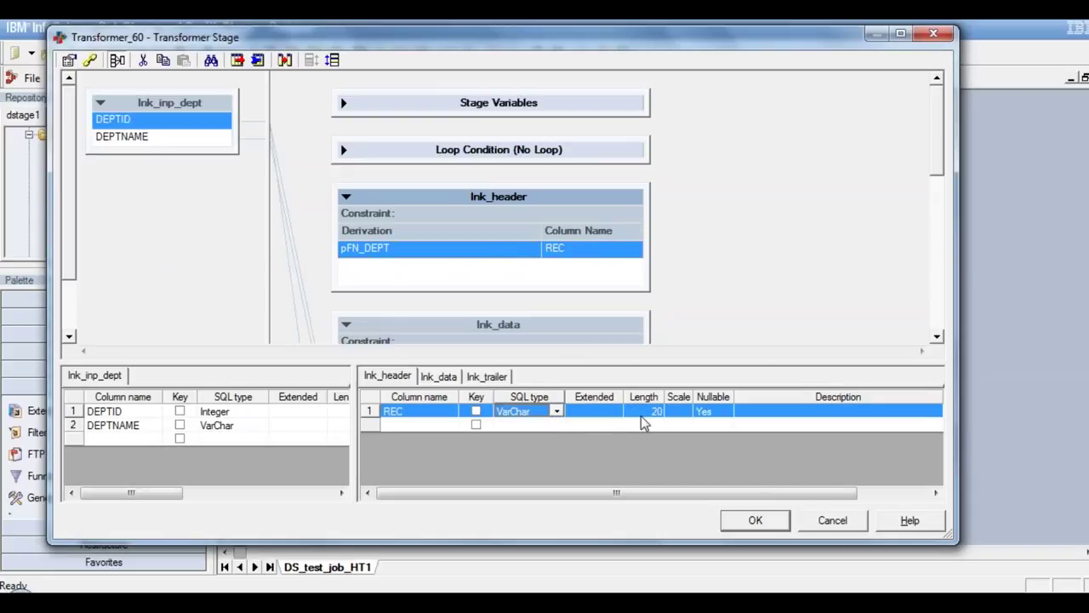
pyautogui.click(938, 337)
pyautogui.click(938, 338)
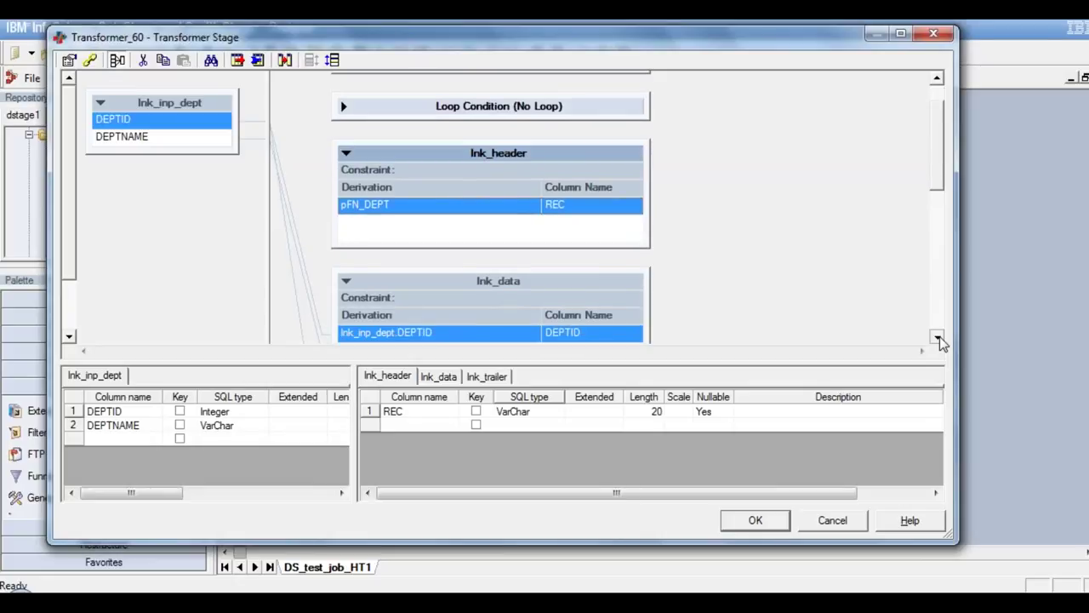
pyautogui.click(937, 338)
pyautogui.click(938, 338)
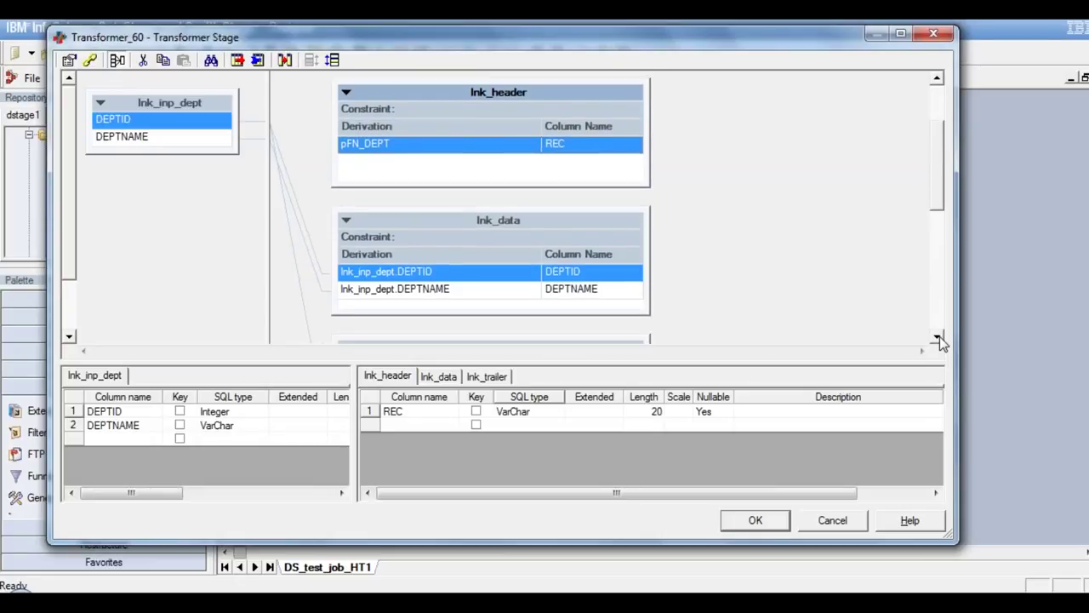
pyautogui.click(938, 338)
pyautogui.click(938, 337)
# - Set the length of the REC column on the Transformer's lnk_header link to 100
pyautogui.click(647, 413)
pyautogui.click(647, 414)
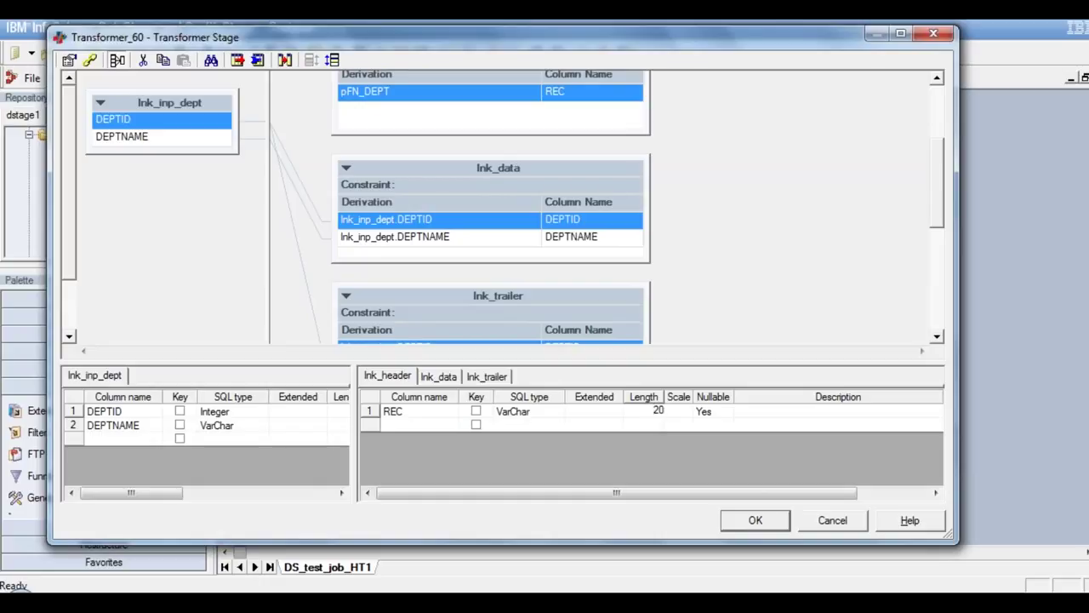
pyautogui.press('Down')
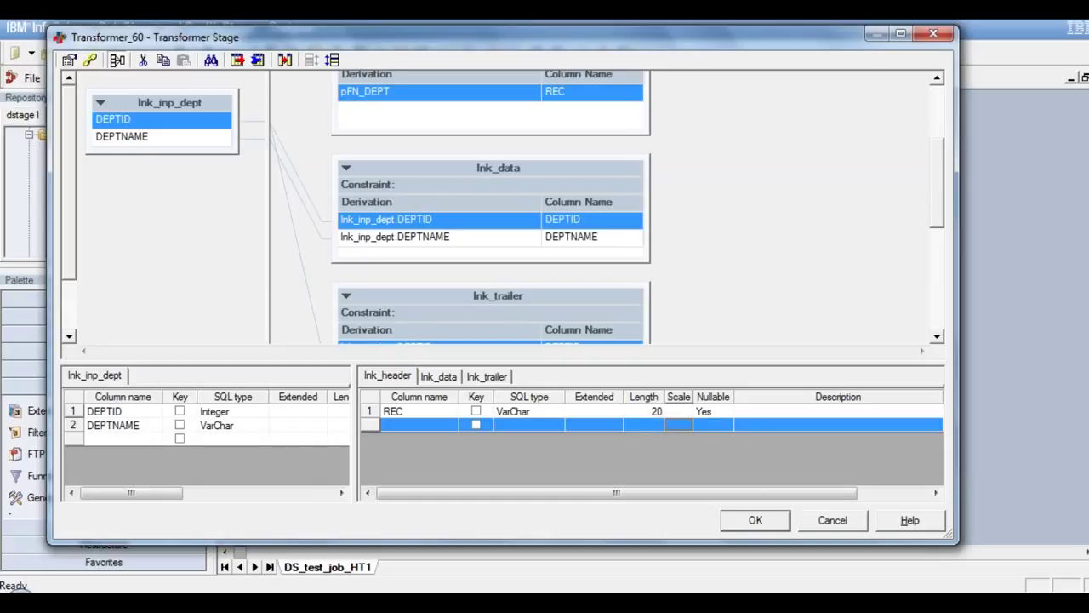
pyautogui.click(646, 413)
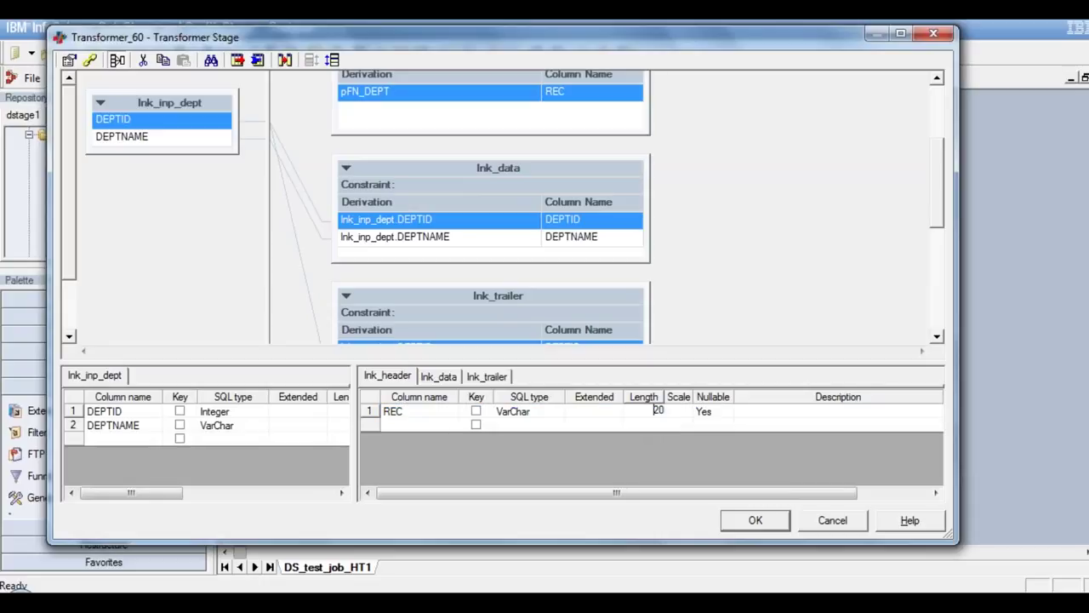
pyautogui.press('BackSpace')
pyautogui.press('BackSpace')
pyautogui.write('100')
pyautogui.click(518, 426)
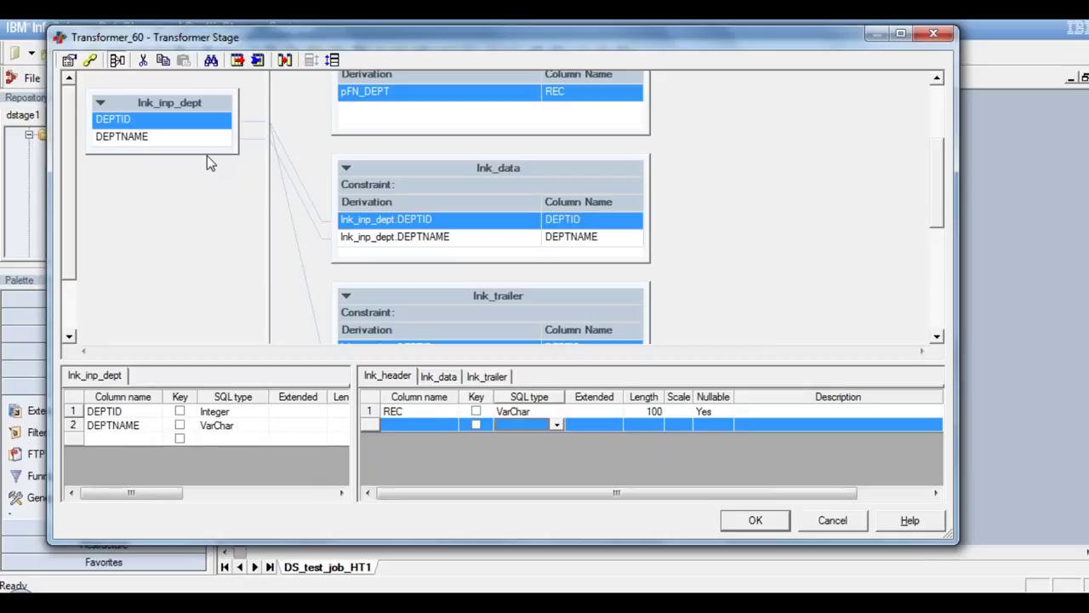
# - Rename the lnk_data link's DEPTNAME output column to REC and set its length to 100
pyautogui.click(439, 377)
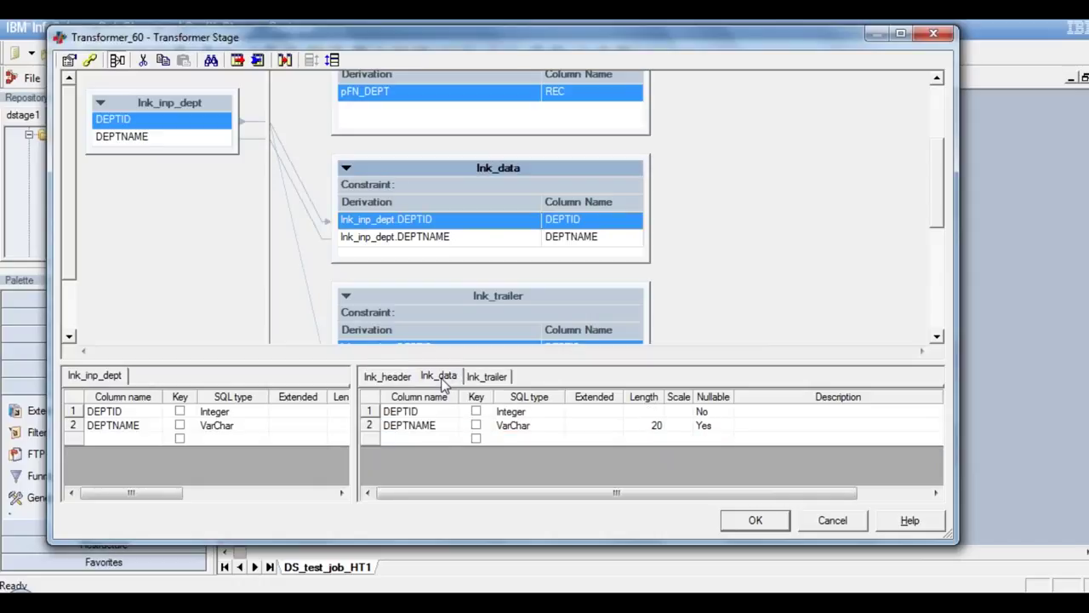
pyautogui.click(448, 430)
pyautogui.moveTo(434, 425); pyautogui.dragTo(369, 426)
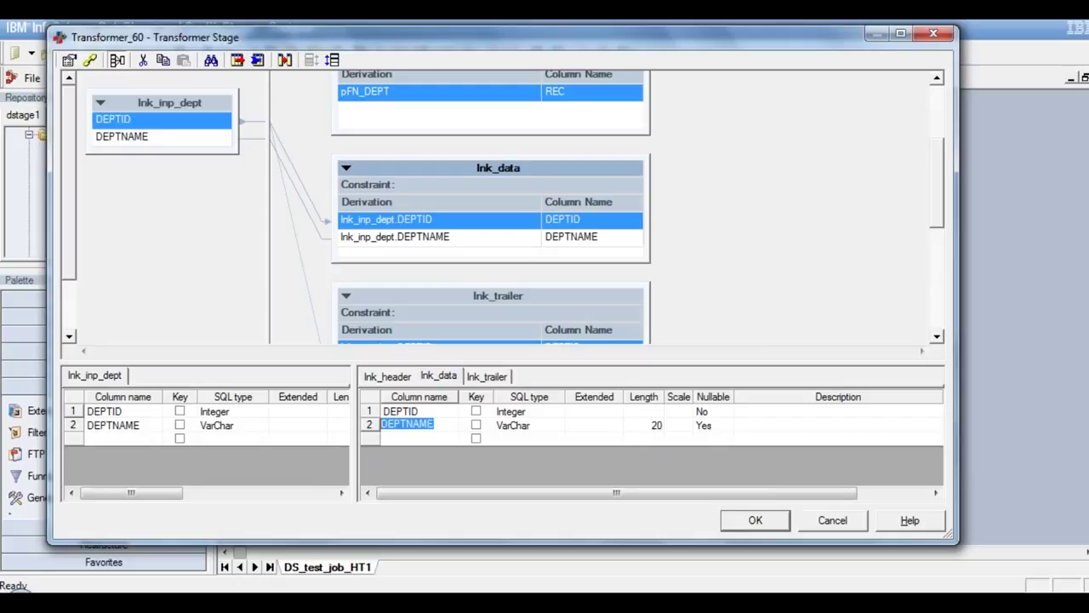
pyautogui.write('REC')
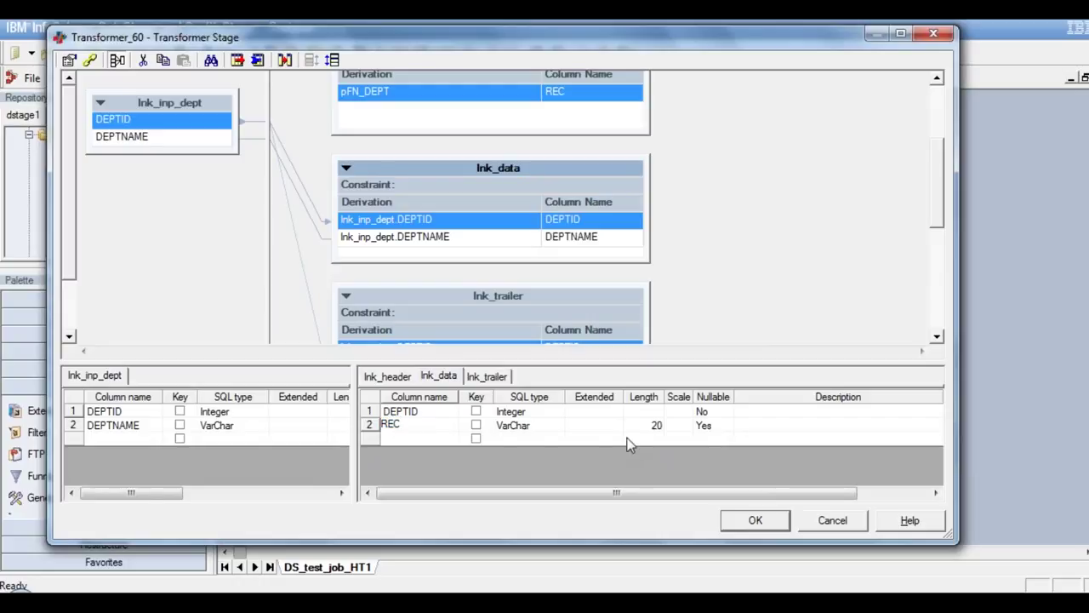
pyautogui.click(653, 425)
pyautogui.click(654, 425)
pyautogui.press('Delete')
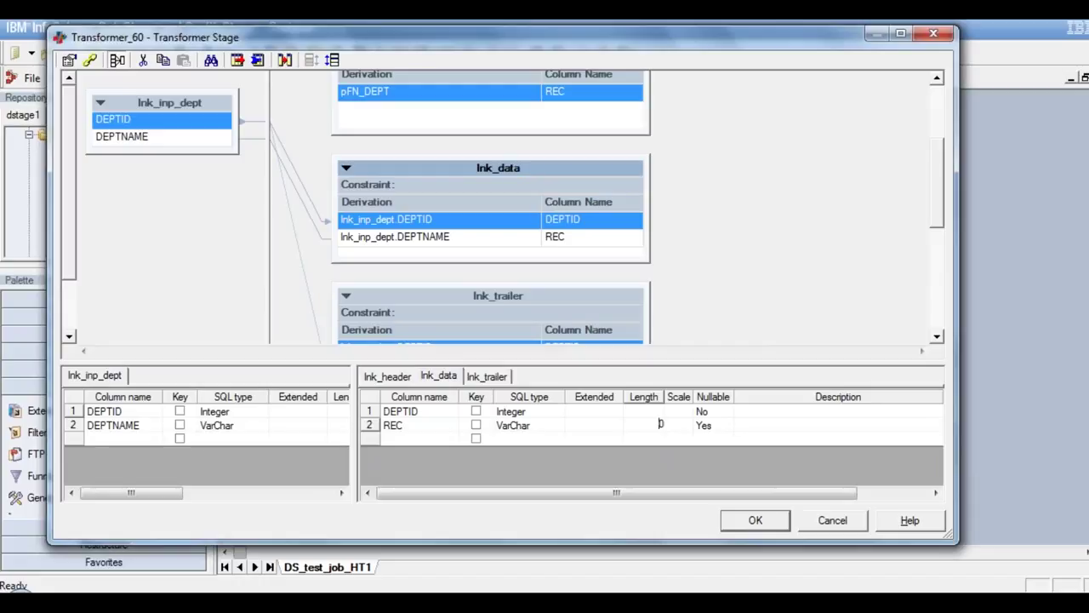
pyautogui.write('100')
# - Delete the DEPTID column from the lnk_data link's output columns
pyautogui.click(404, 412)
pyautogui.rightClick(405, 414)
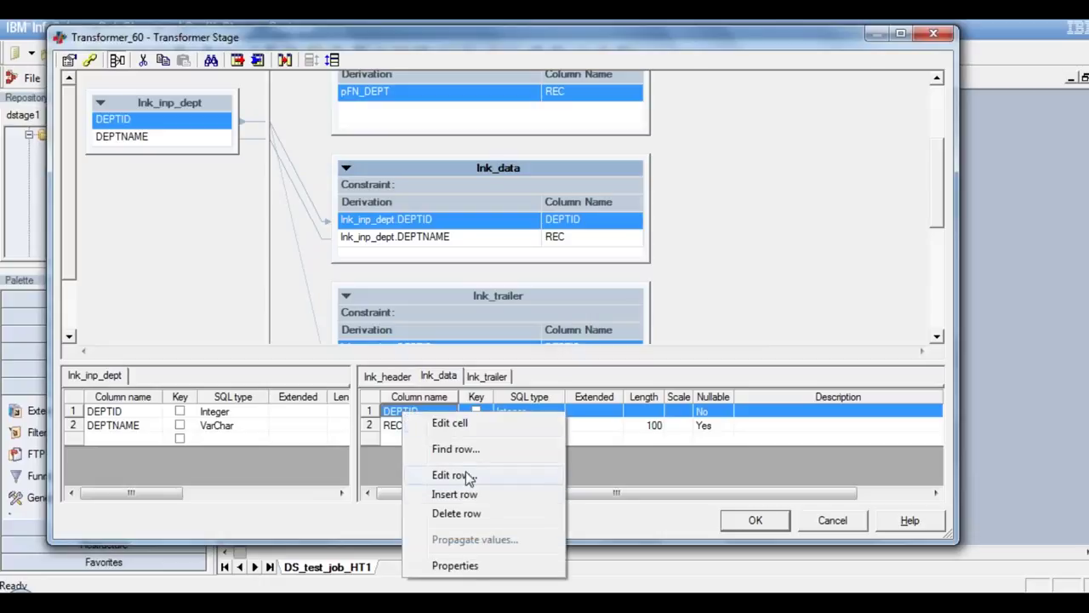
pyautogui.click(463, 515)
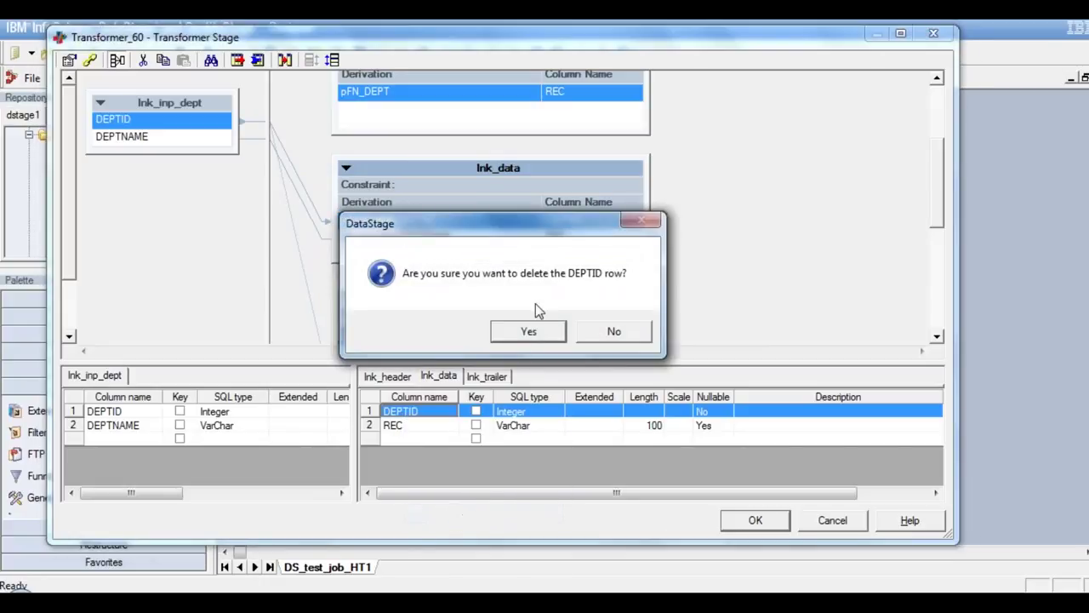
pyautogui.click(529, 334)
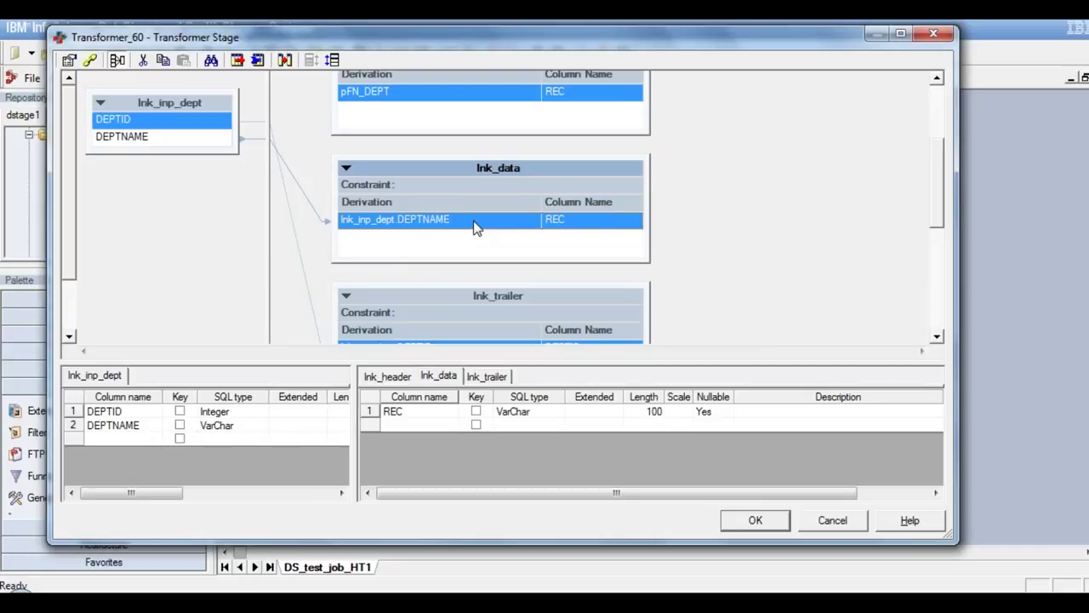
# - Replace the derivation of lnk_data's REC column with lnk_inp_dept.DEPTID followed by a concatenated '|' separator
pyautogui.doubleClick(477, 226)
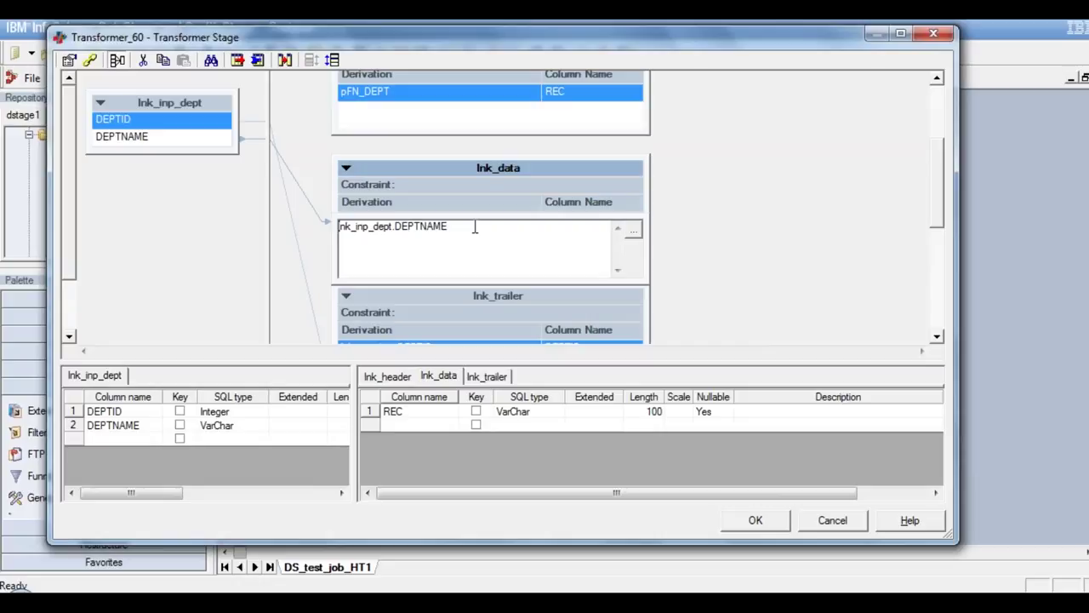
pyautogui.doubleClick(340, 227)
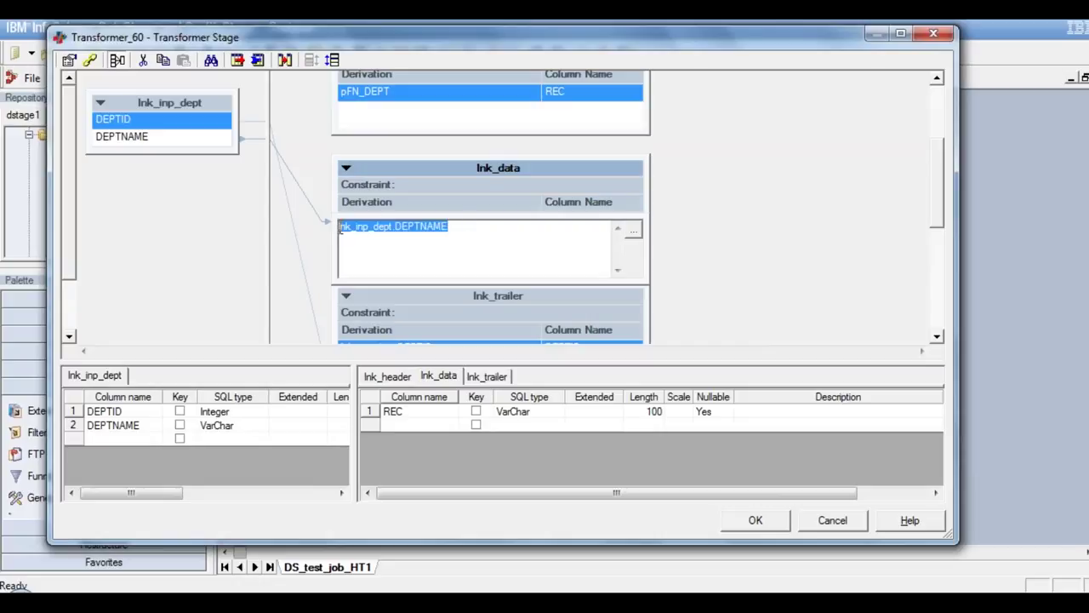
pyautogui.press('Delete')
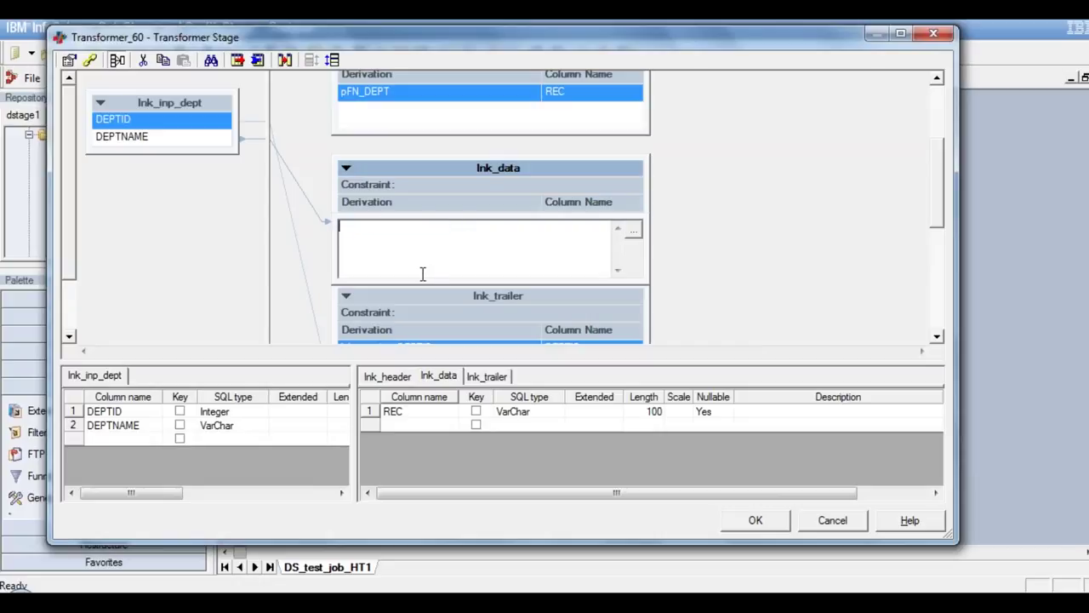
pyautogui.rightClick(361, 232)
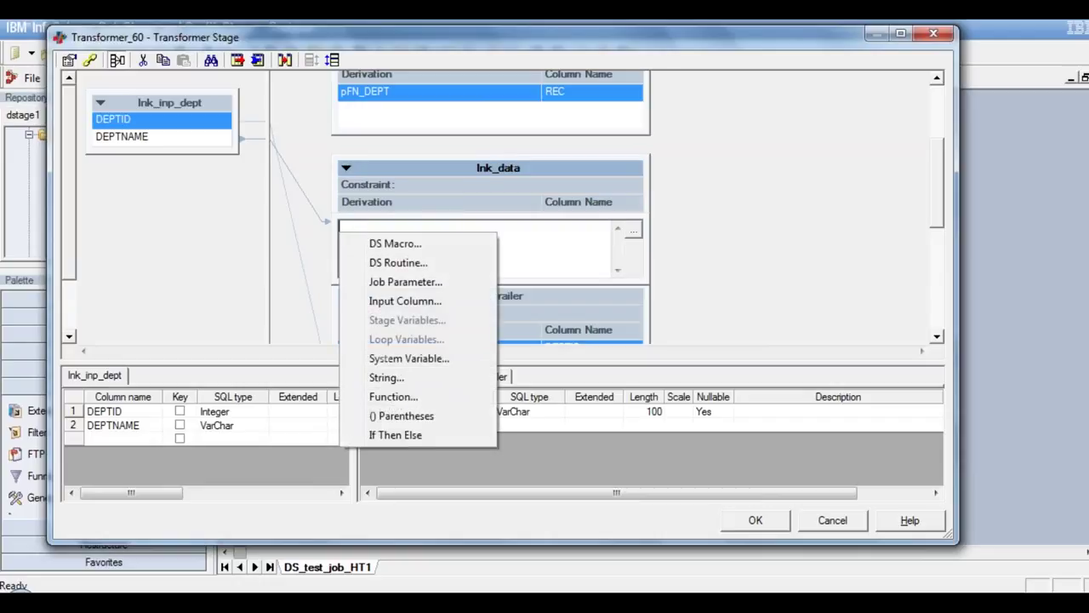
pyautogui.click(412, 302)
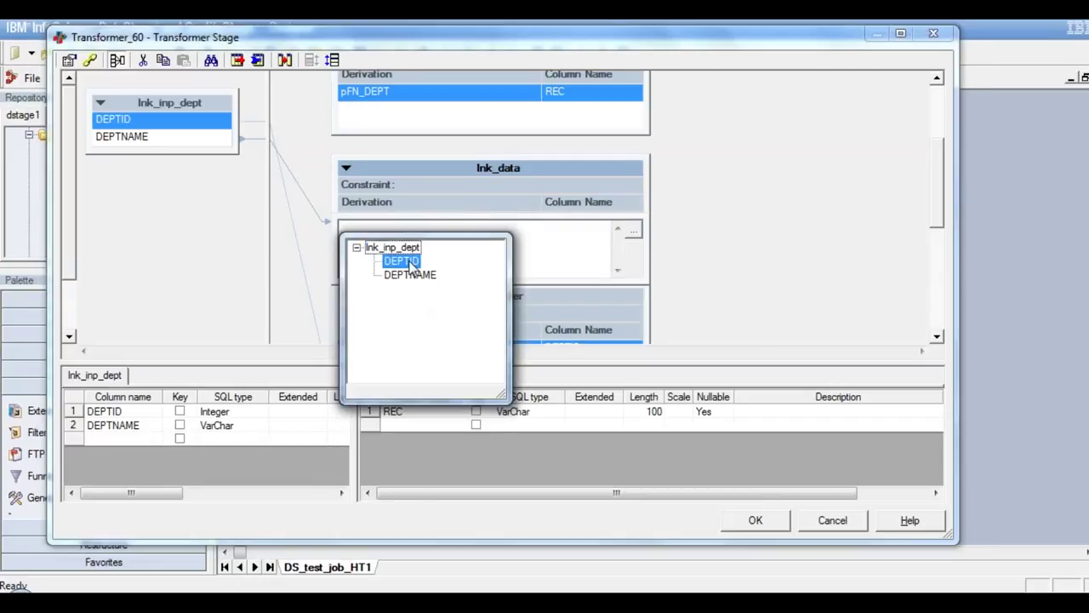
pyautogui.doubleClick(402, 261)
pyautogui.write(': ')
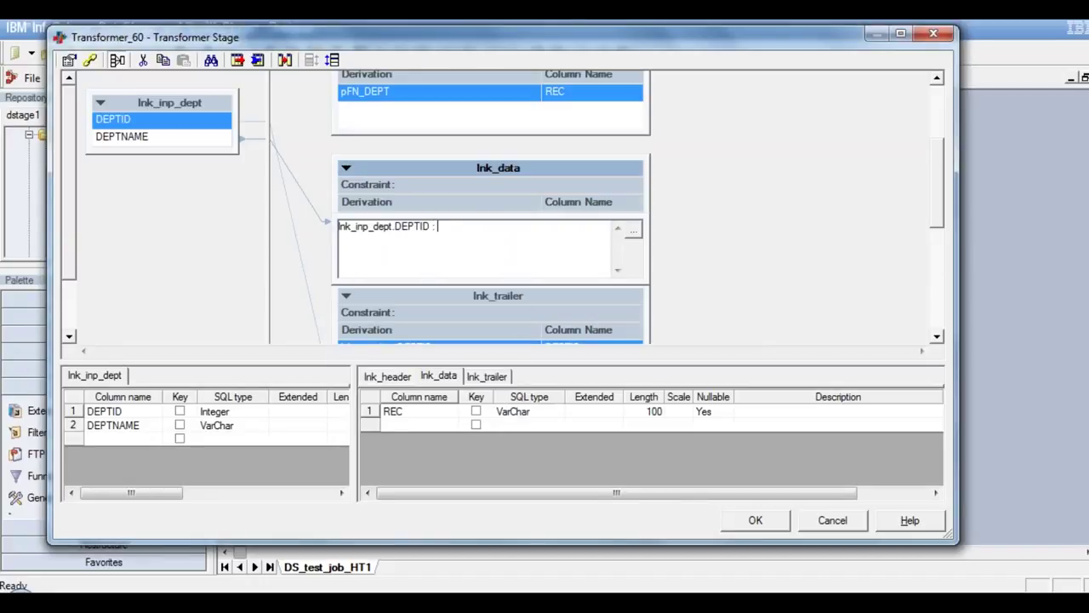
pyautogui.write("'")
pyautogui.press('BackSpace')
pyautogui.write("' :")
# - Append the input column lnk_inp_dept.DEPTNAME to the REC derivation on lnk_data and save the Transformer stage
pyautogui.rightClick(451, 227)
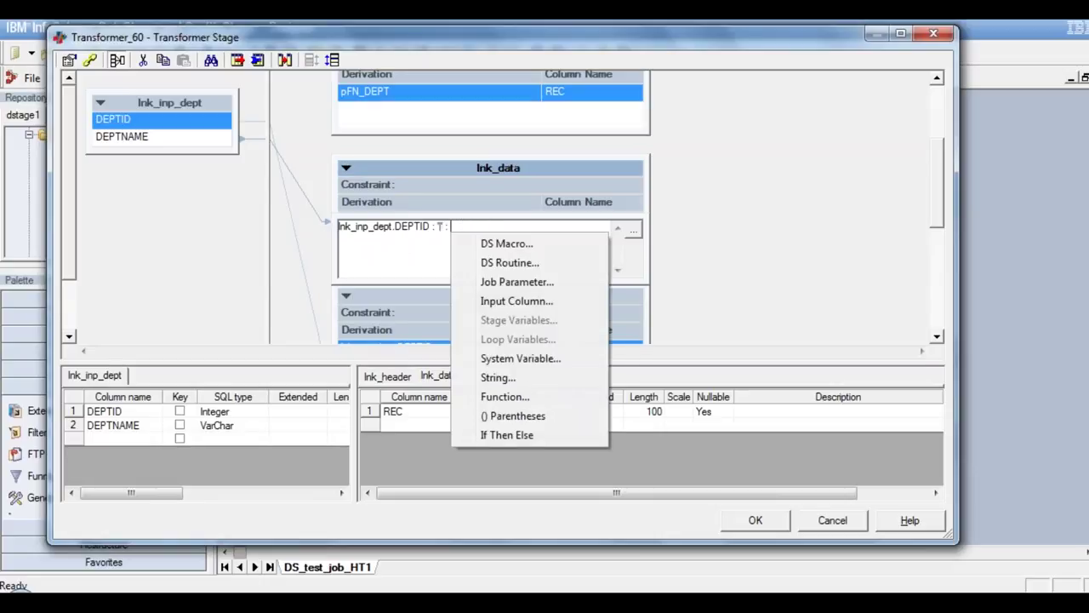
pyautogui.click(516, 301)
pyautogui.click(524, 277)
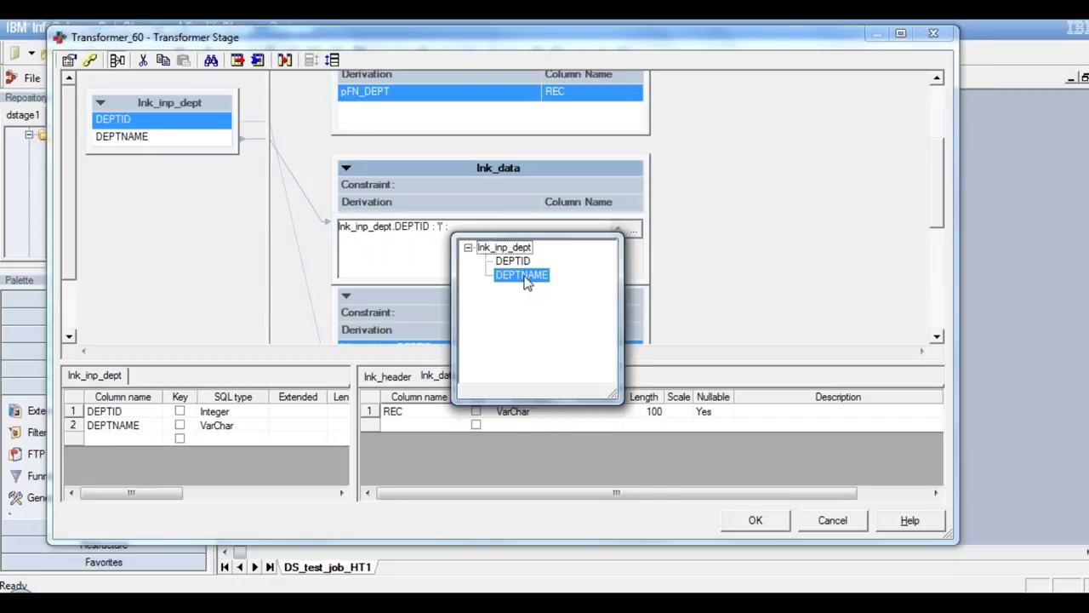
pyautogui.doubleClick(525, 277)
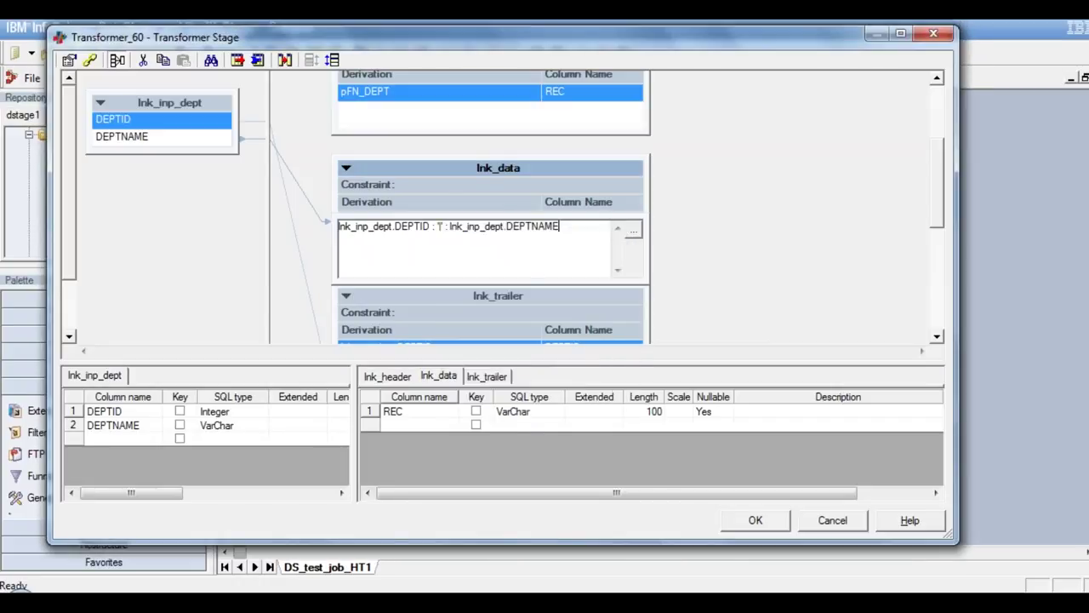
pyautogui.click(737, 255)
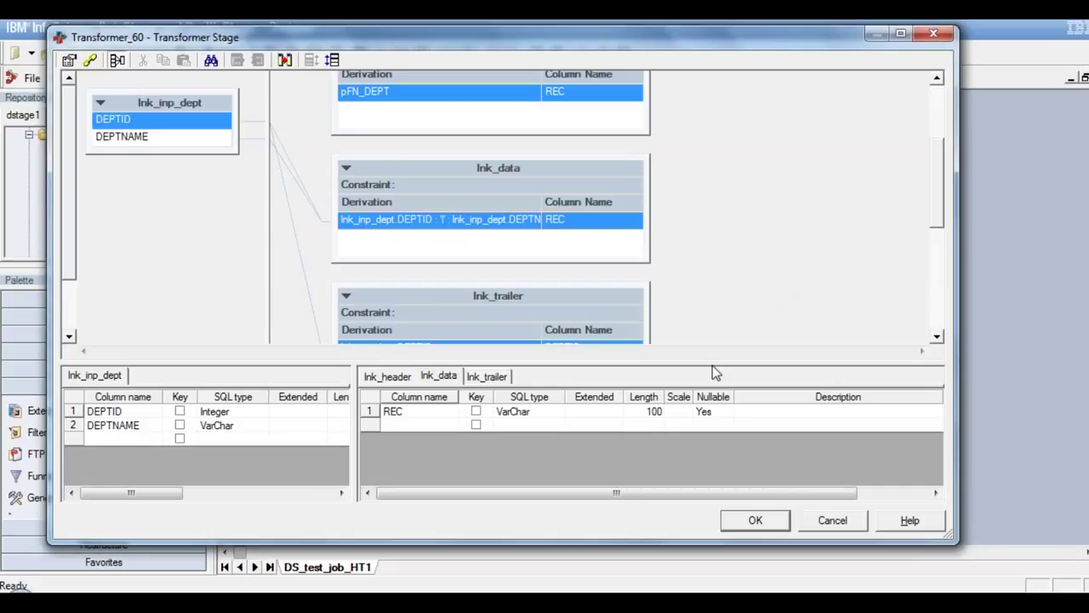
pyautogui.click(936, 338)
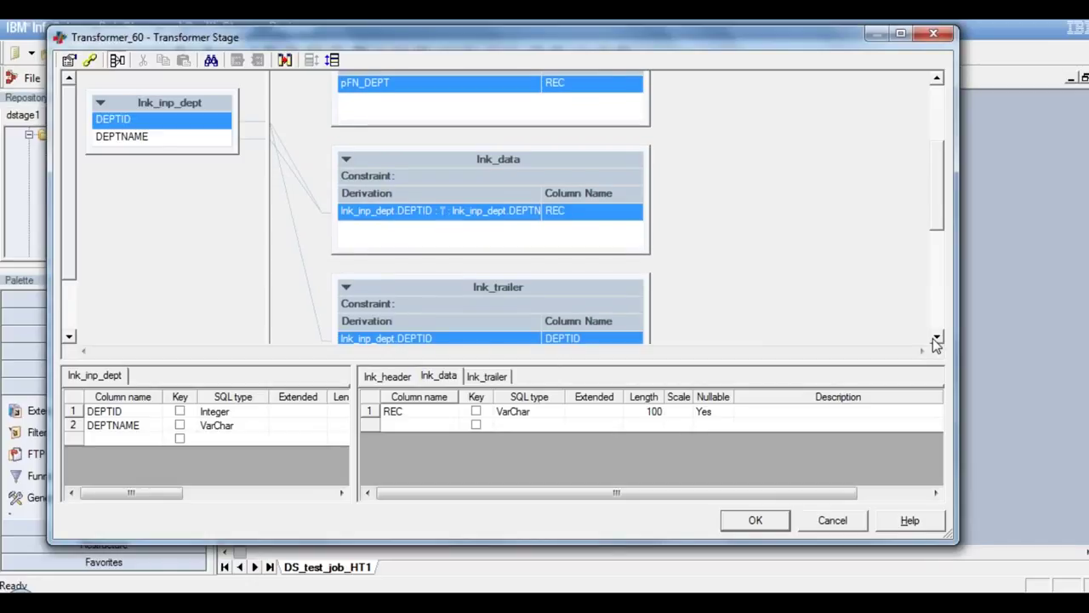
pyautogui.click(936, 338)
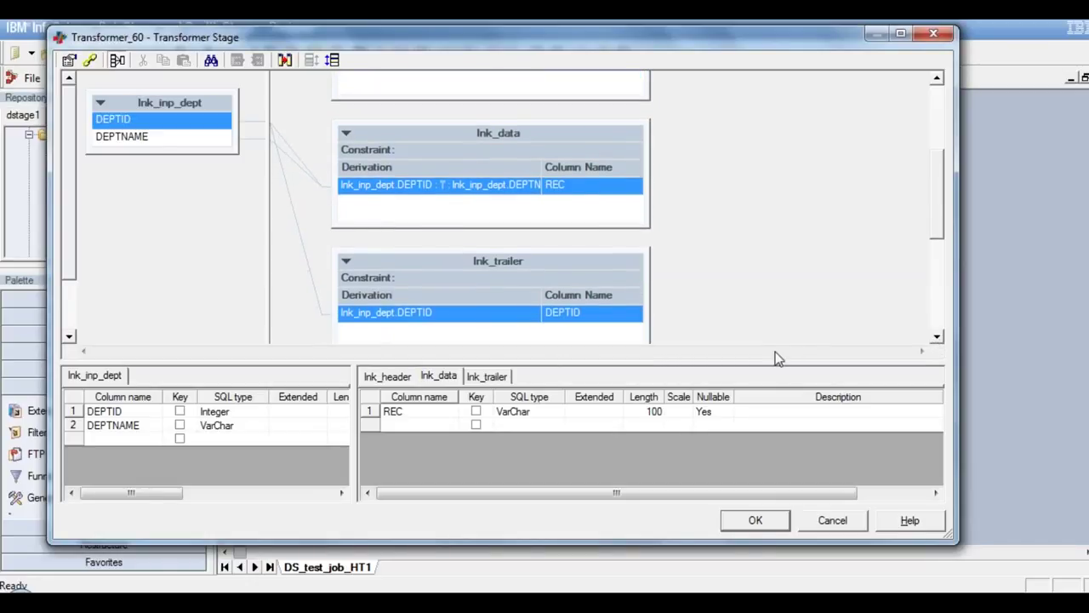
pyautogui.click(761, 525)
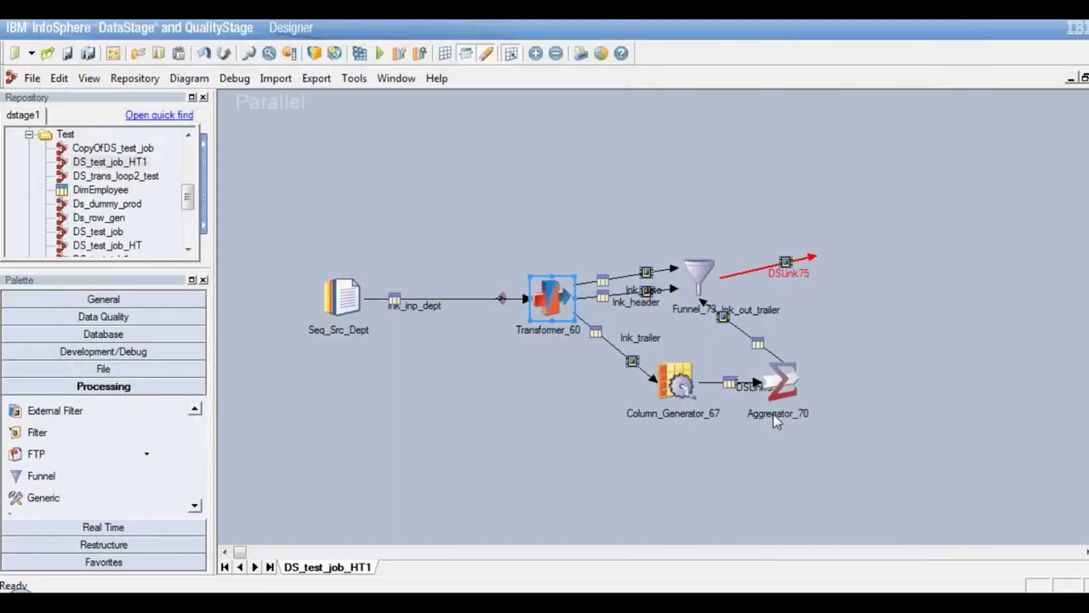
# - Set the length of the REC column on the Aggregator's lnk_out_trailer output link to 100 and save the stage
pyautogui.click(790, 389)
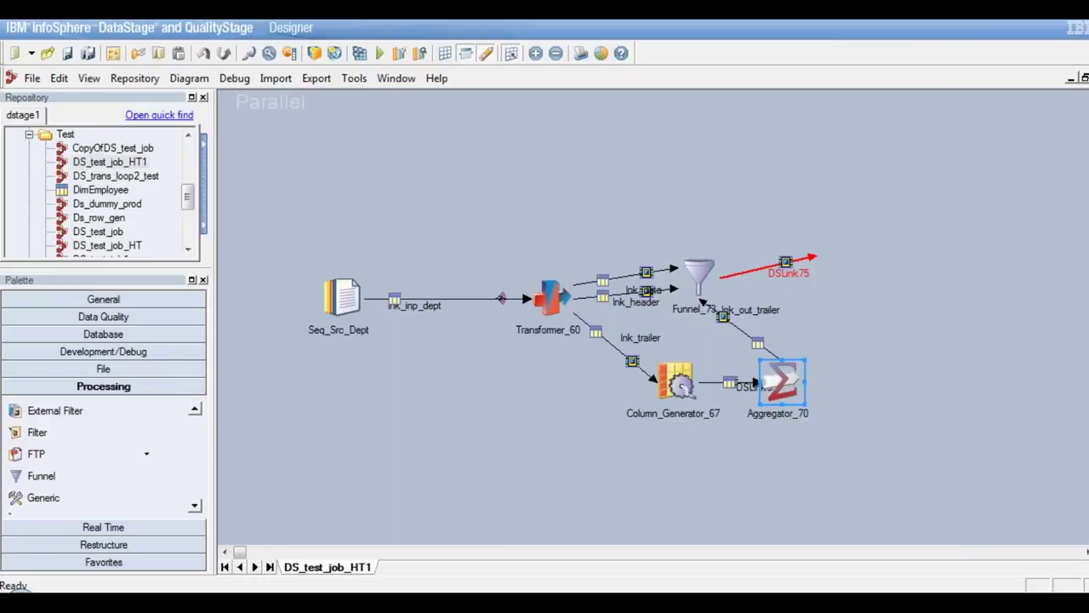
pyautogui.doubleClick(782, 381)
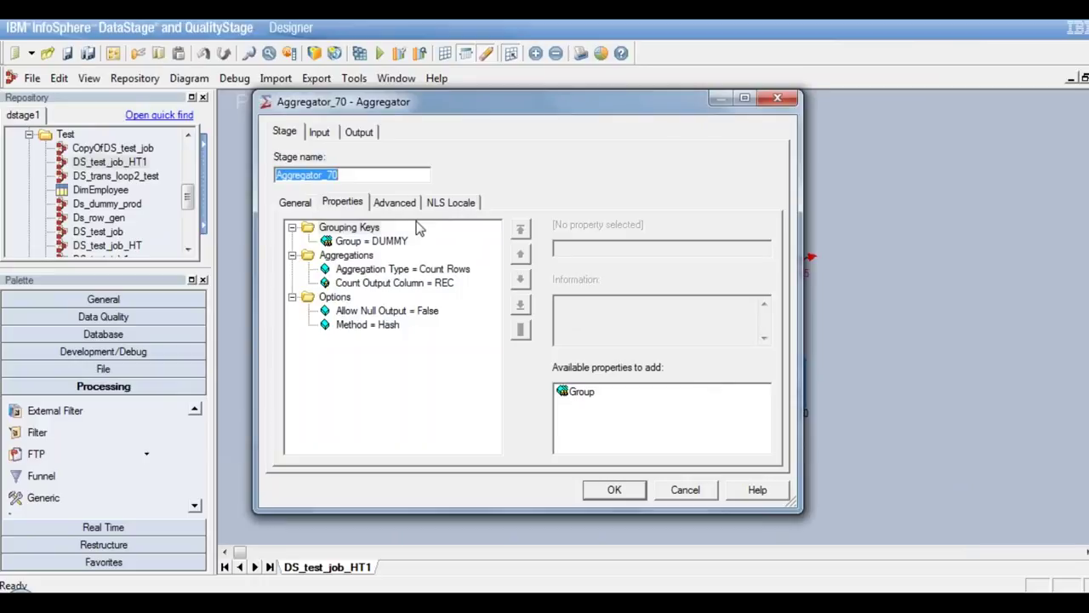
pyautogui.click(361, 133)
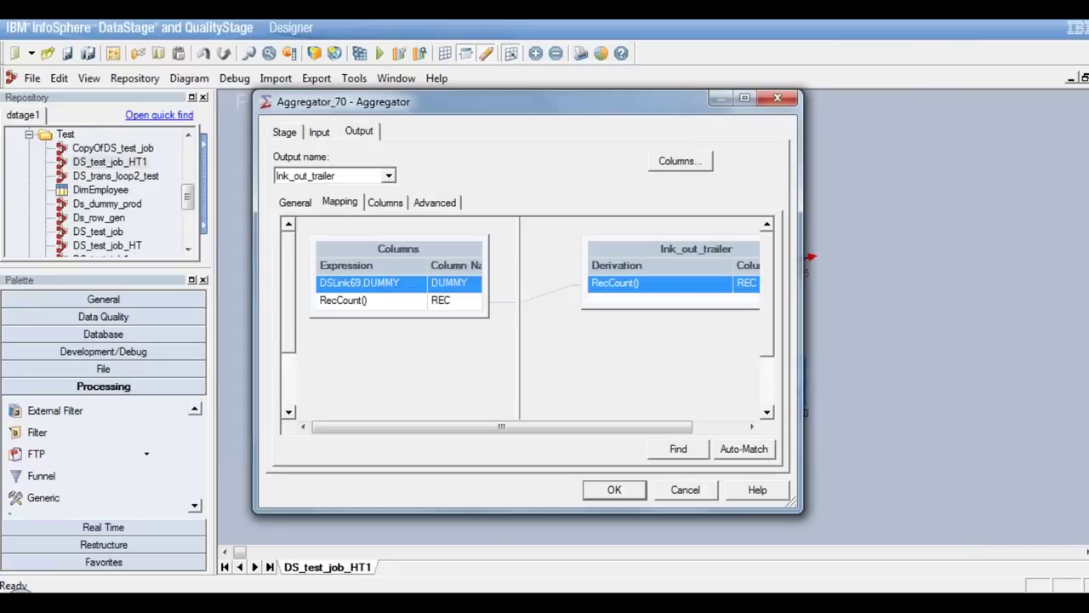
pyautogui.click(388, 204)
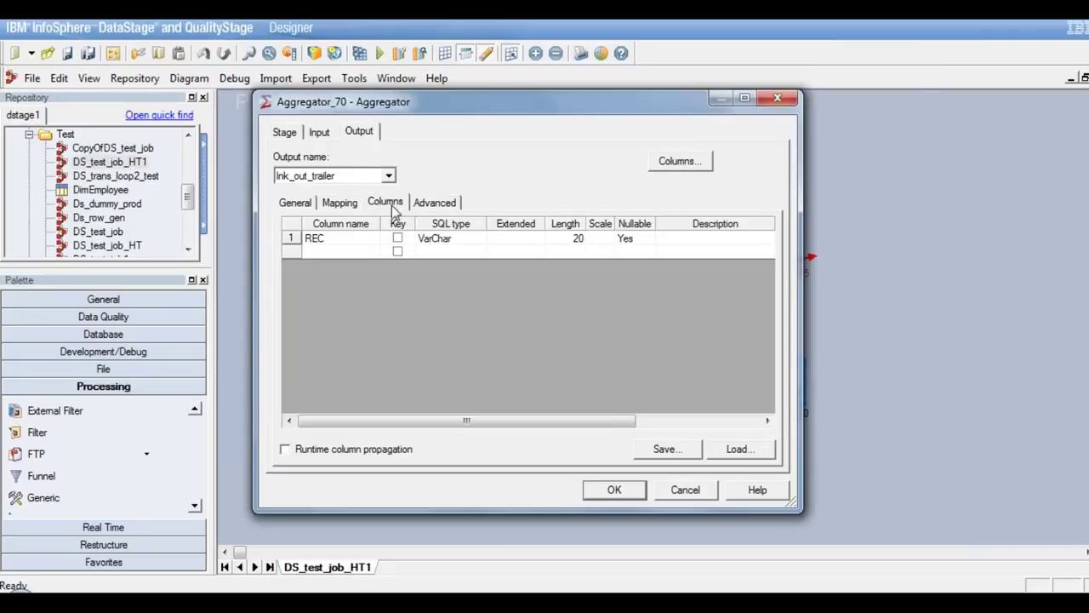
pyautogui.click(575, 238)
pyautogui.write('100')
pyautogui.click(558, 252)
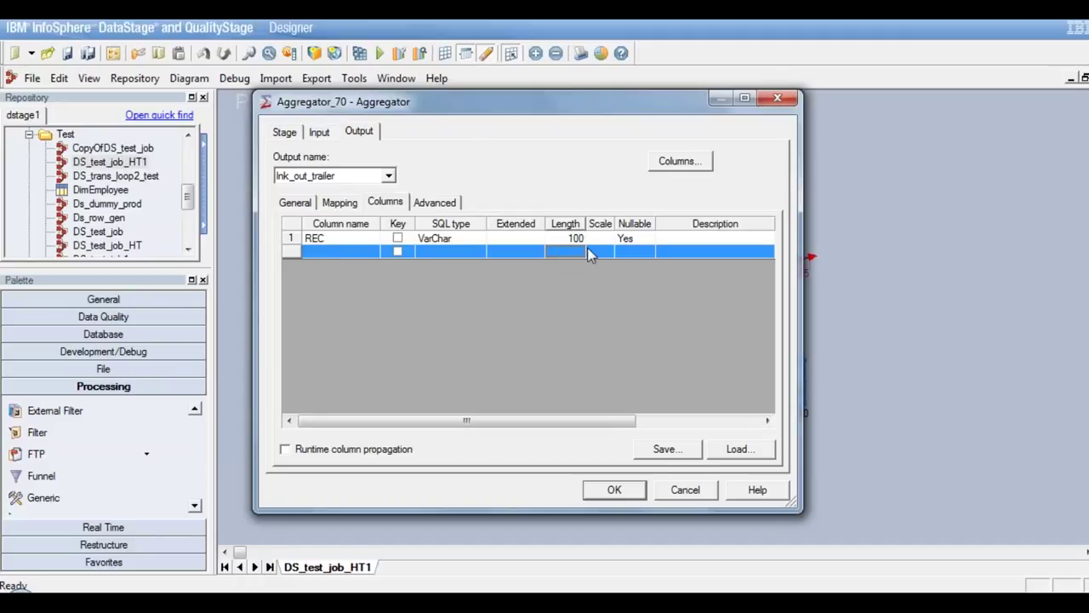
pyautogui.click(634, 490)
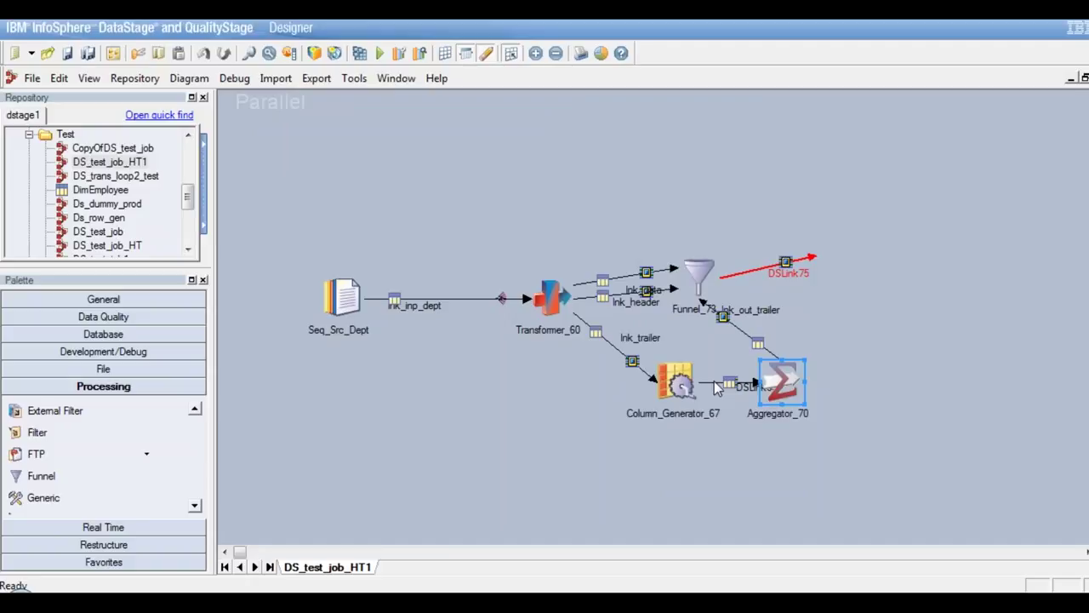
# - Check the Funnel's lnk_data input columns and its output link mapping, and close the stage
pyautogui.click(706, 274)
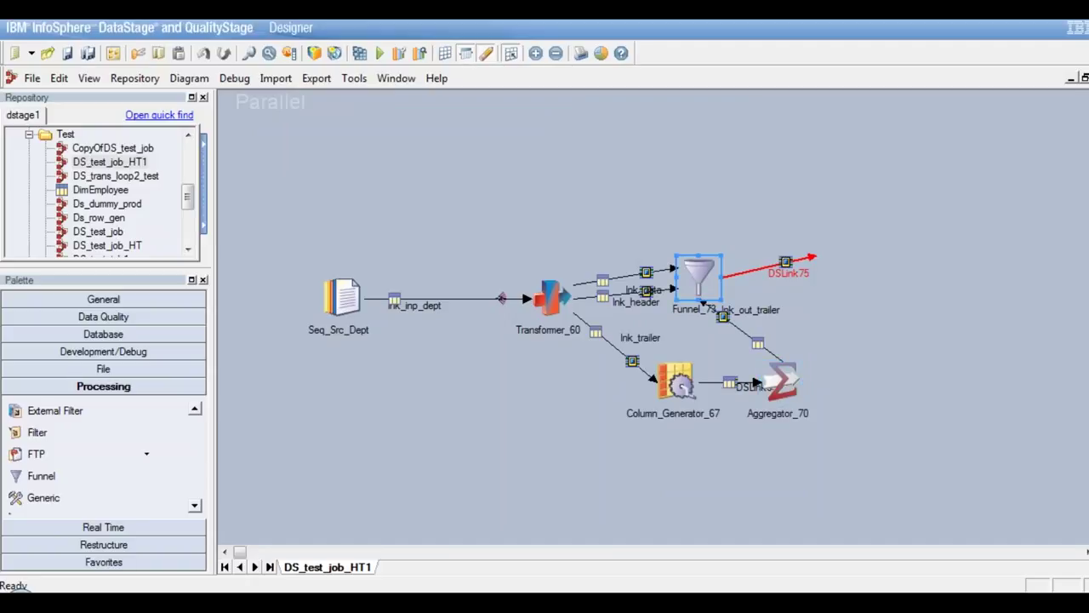
pyautogui.doubleClick(705, 274)
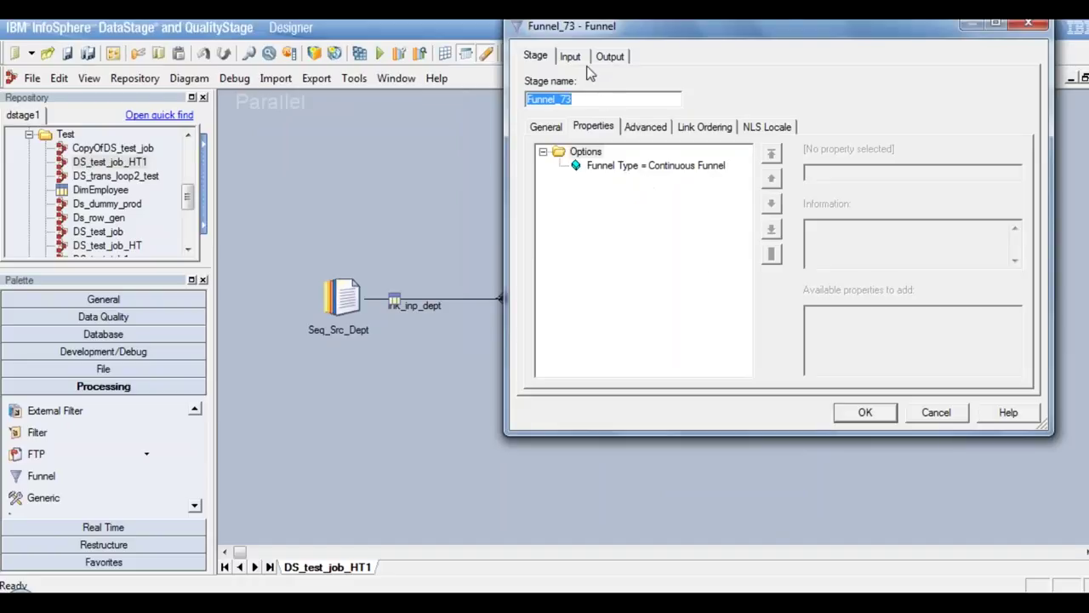
pyautogui.click(572, 57)
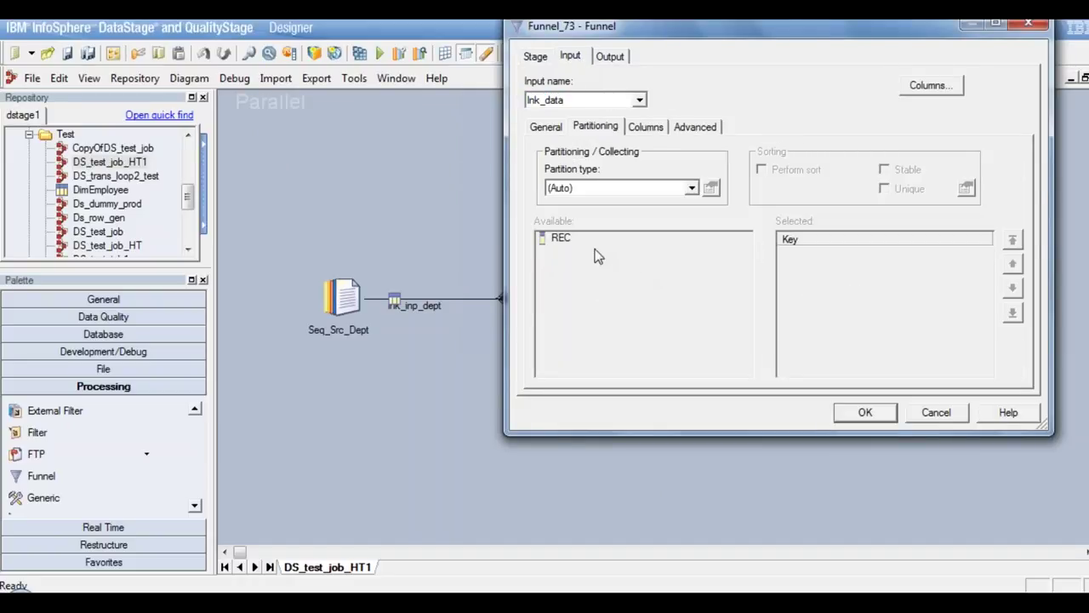
pyautogui.click(614, 58)
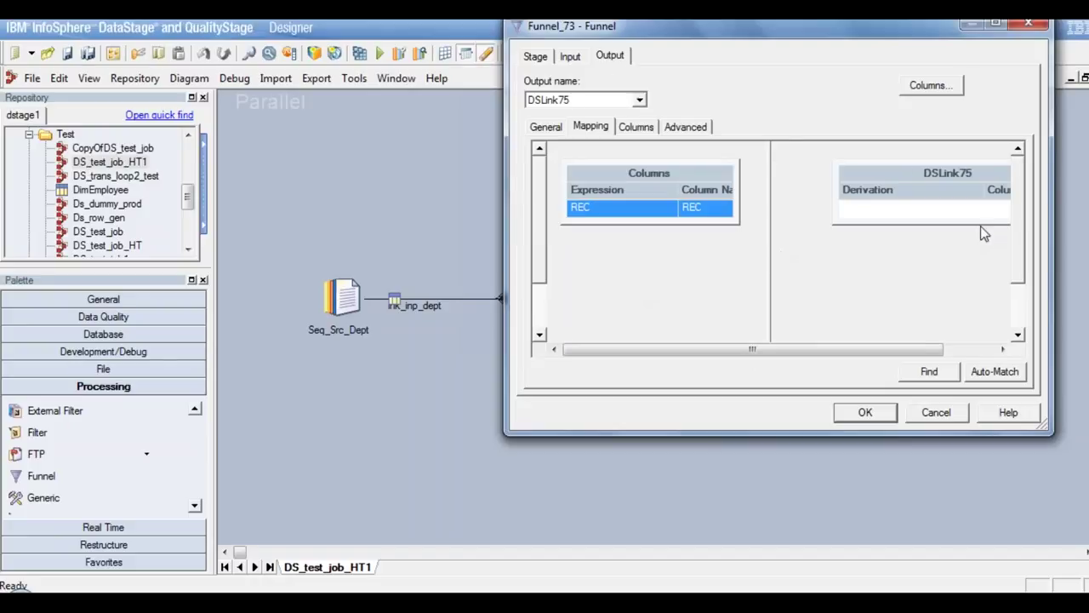
pyautogui.click(889, 412)
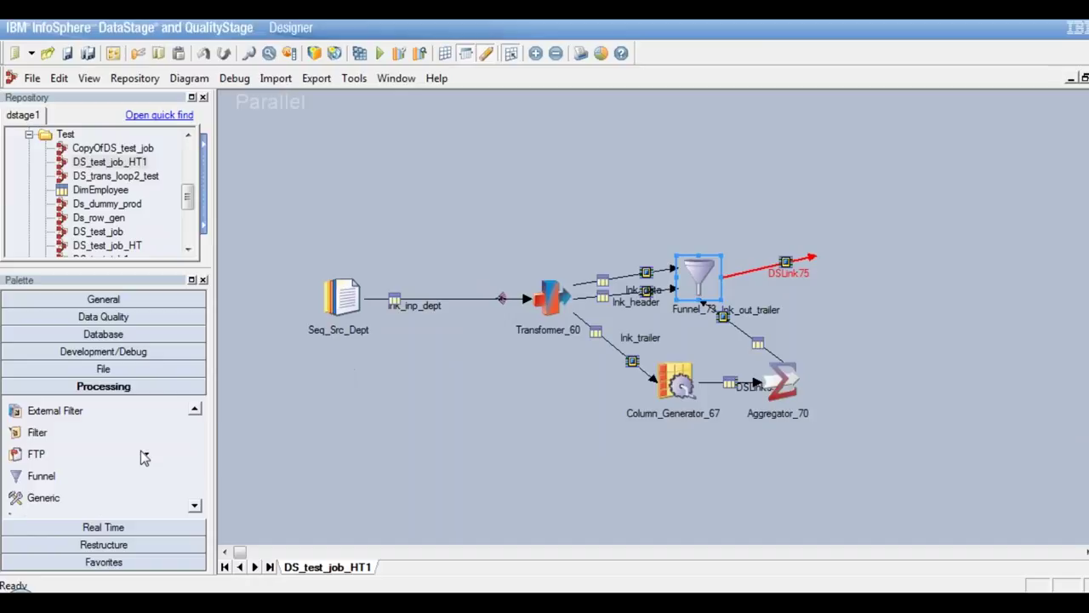
# - Add a Sequential File stage as the target of the Funnel's output link DSLink75 and place it well clear of the Funnel
pyautogui.click(103, 368)
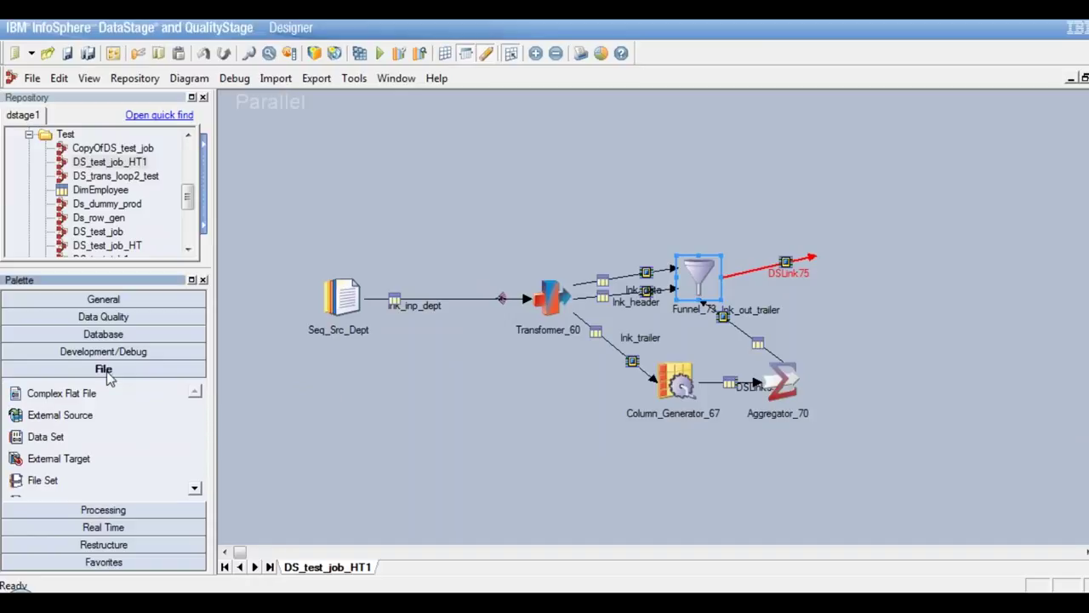
pyautogui.click(195, 488)
pyautogui.click(194, 487)
pyautogui.click(195, 487)
pyautogui.click(85, 436)
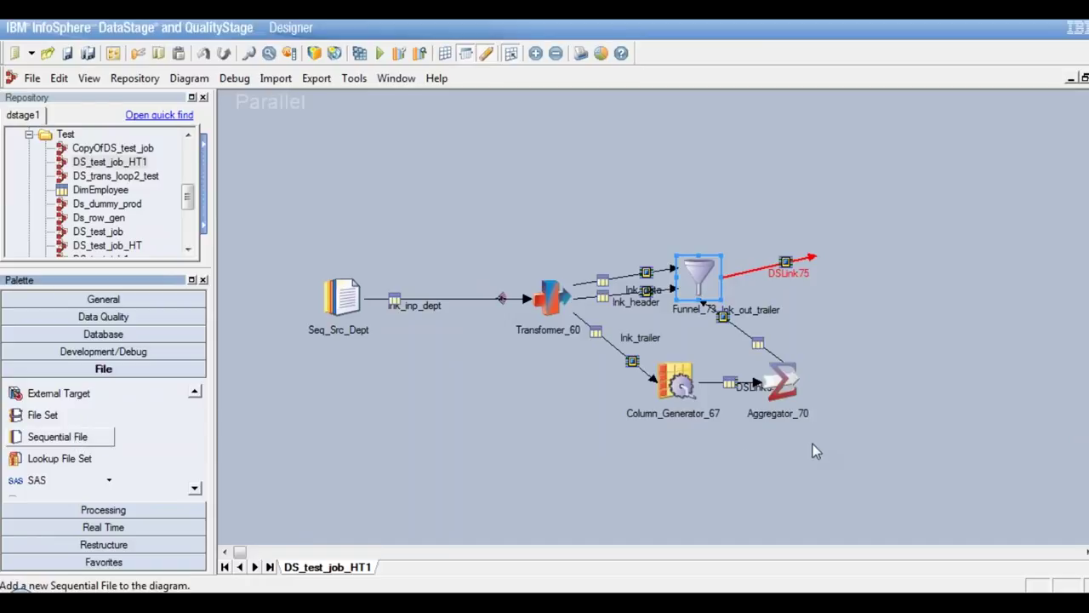
pyautogui.moveTo(69, 444); pyautogui.dragTo(872, 206)
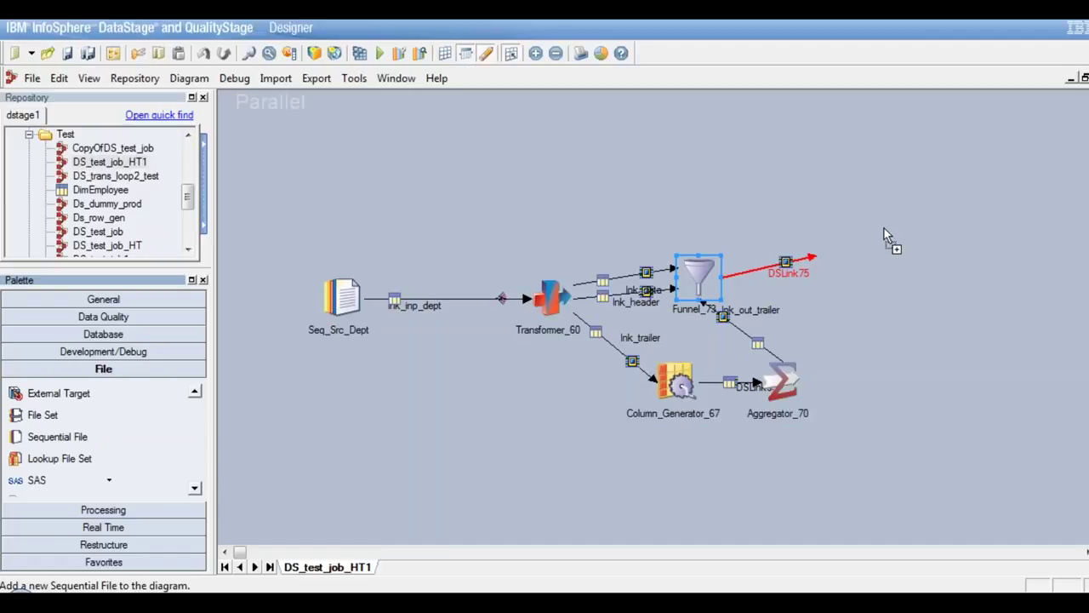
pyautogui.moveTo(915, 252); pyautogui.dragTo(822, 255)
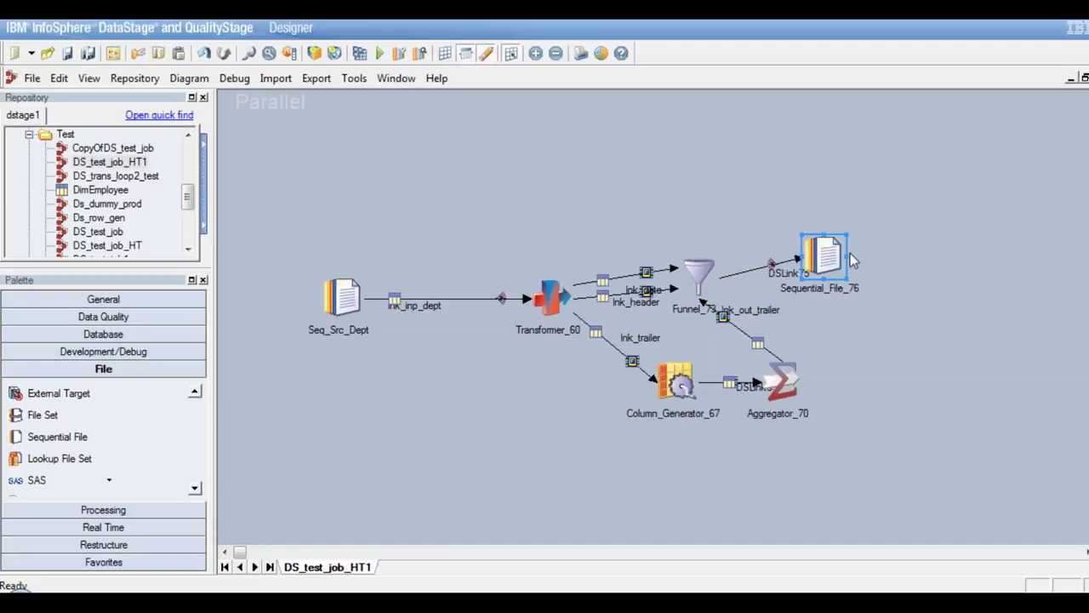
pyautogui.moveTo(827, 254); pyautogui.dragTo(968, 277)
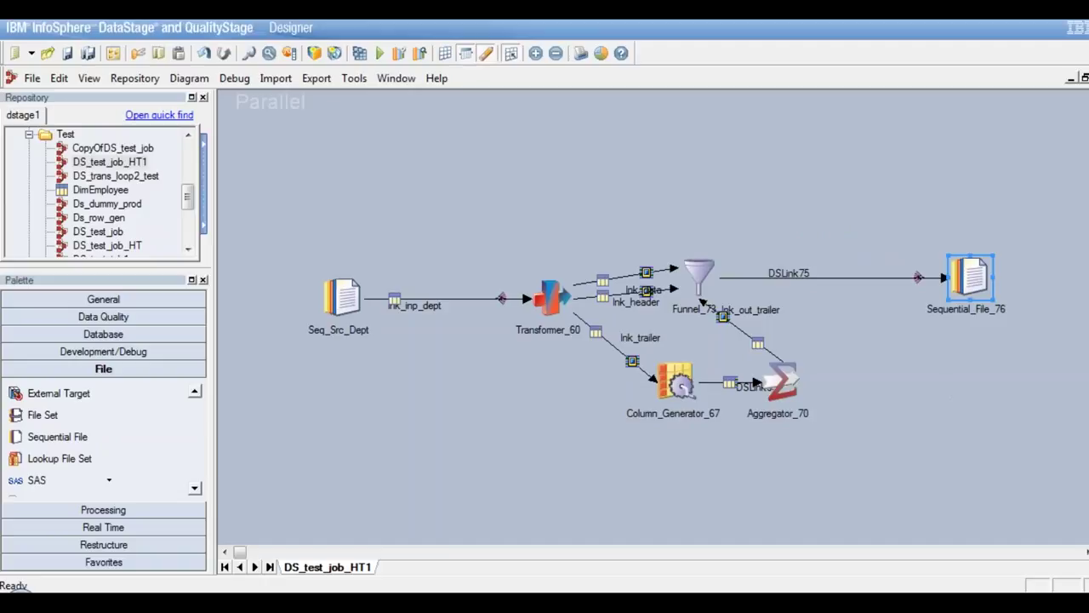
# - Set the new Sequential File stage's File property to the job parameters #pFILE_PATH##pFN_OUT#
pyautogui.doubleClick(971, 287)
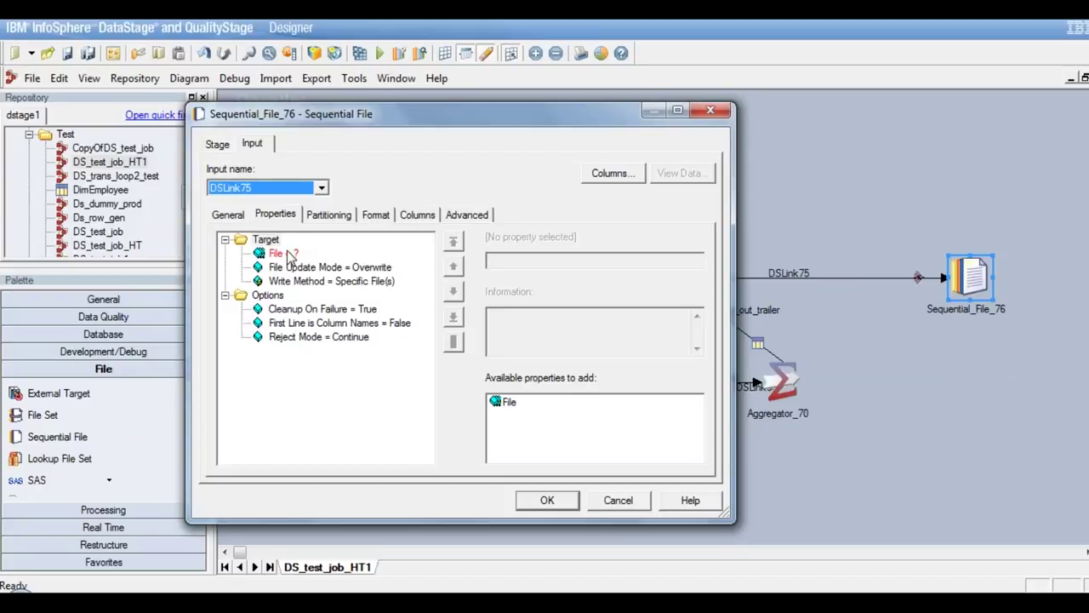
pyautogui.click(287, 254)
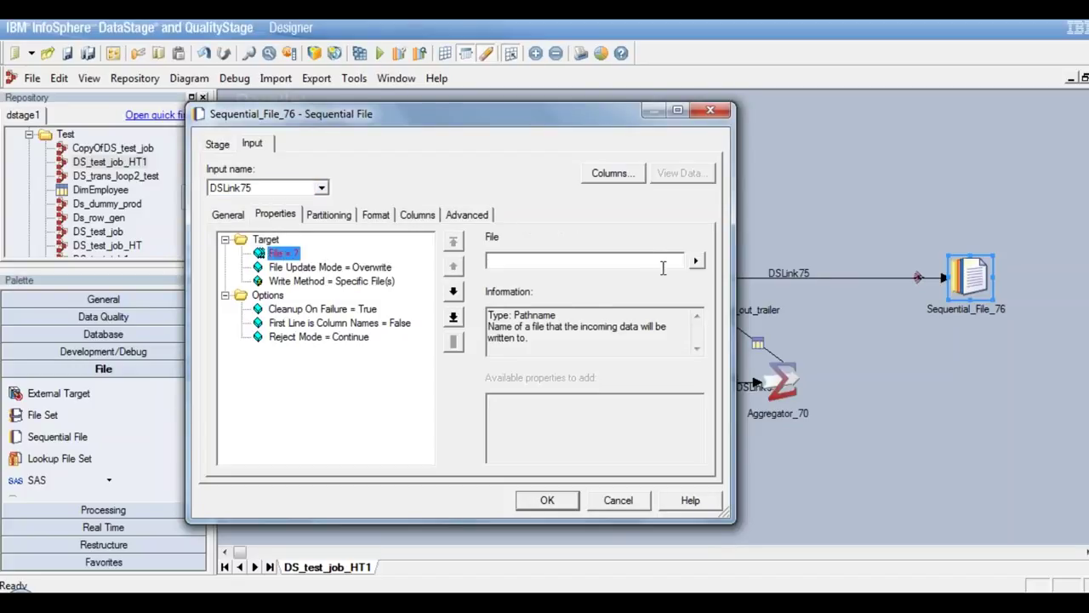
pyautogui.click(695, 261)
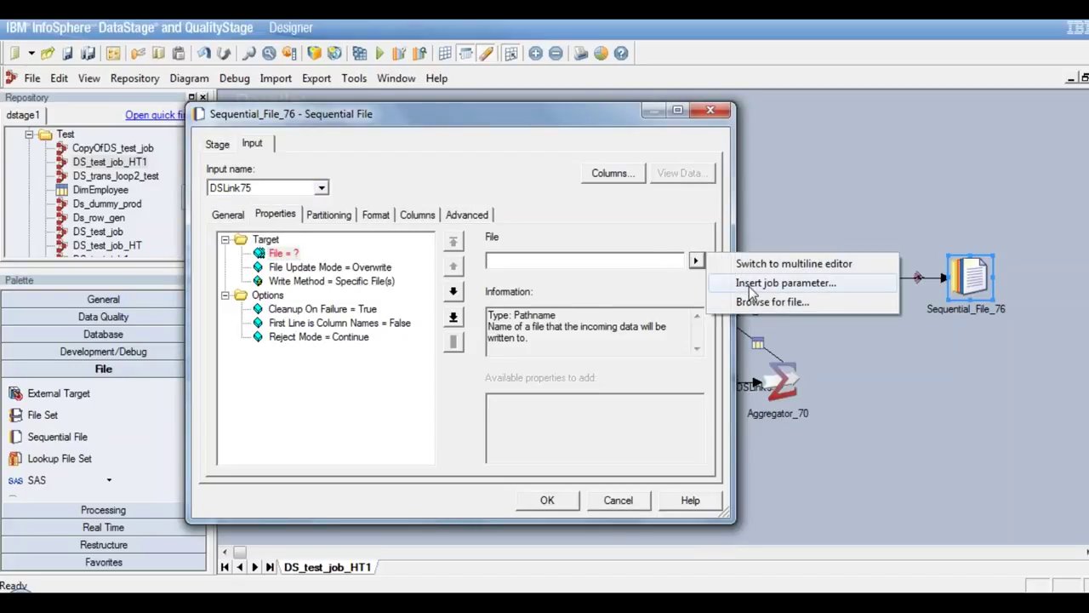
pyautogui.click(770, 282)
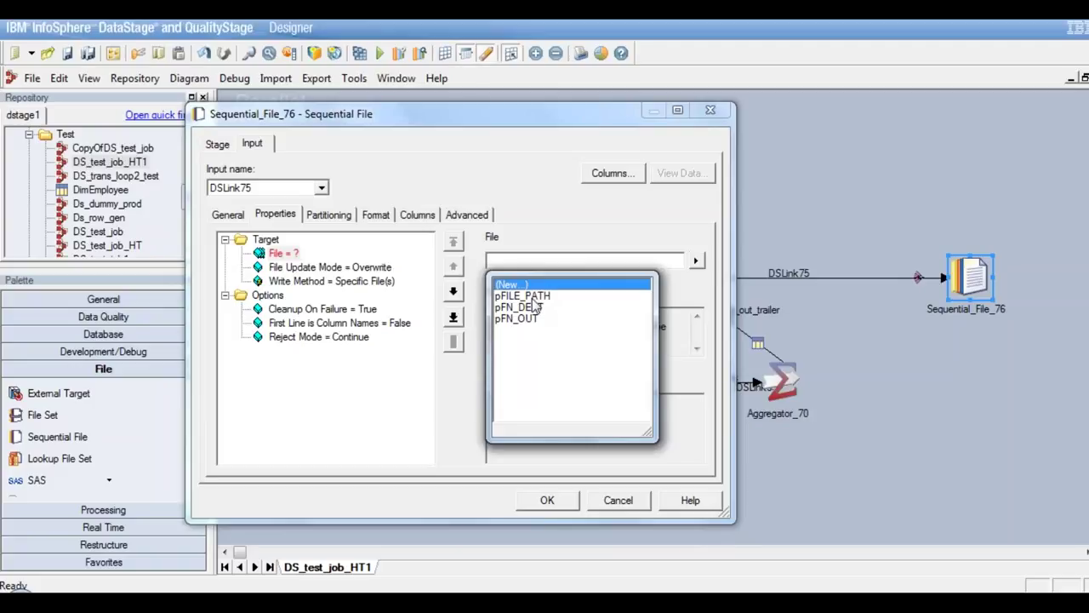
pyautogui.press('Down')
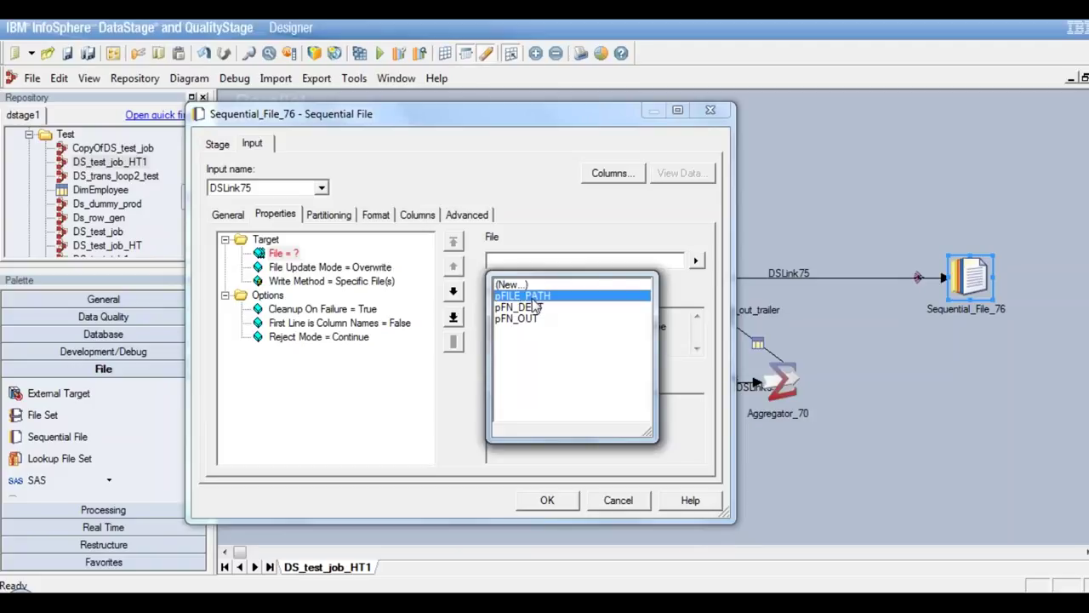
pyautogui.click(533, 297)
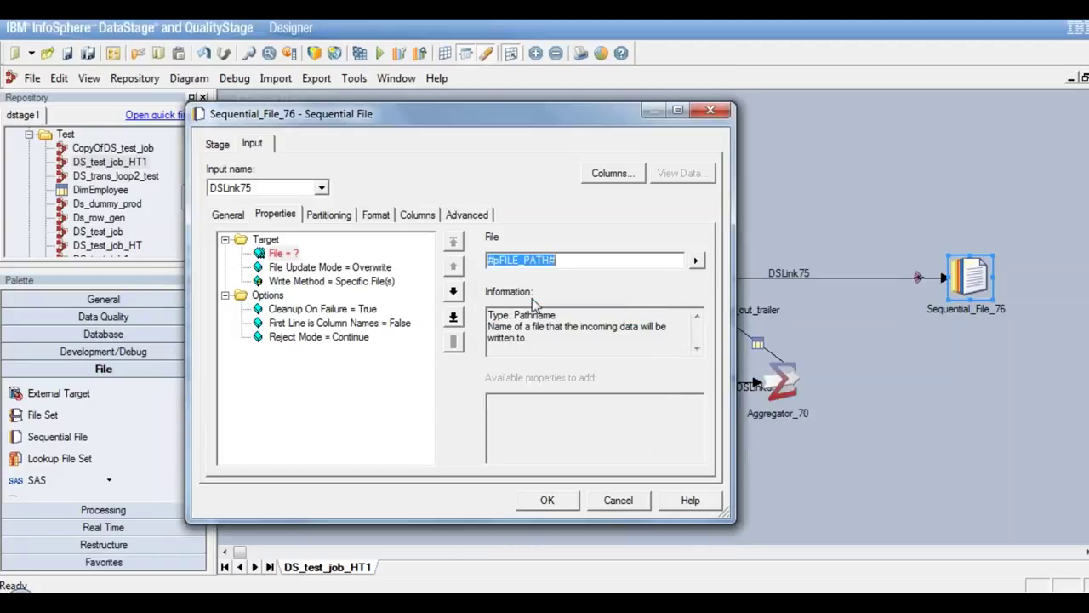
pyautogui.click(590, 259)
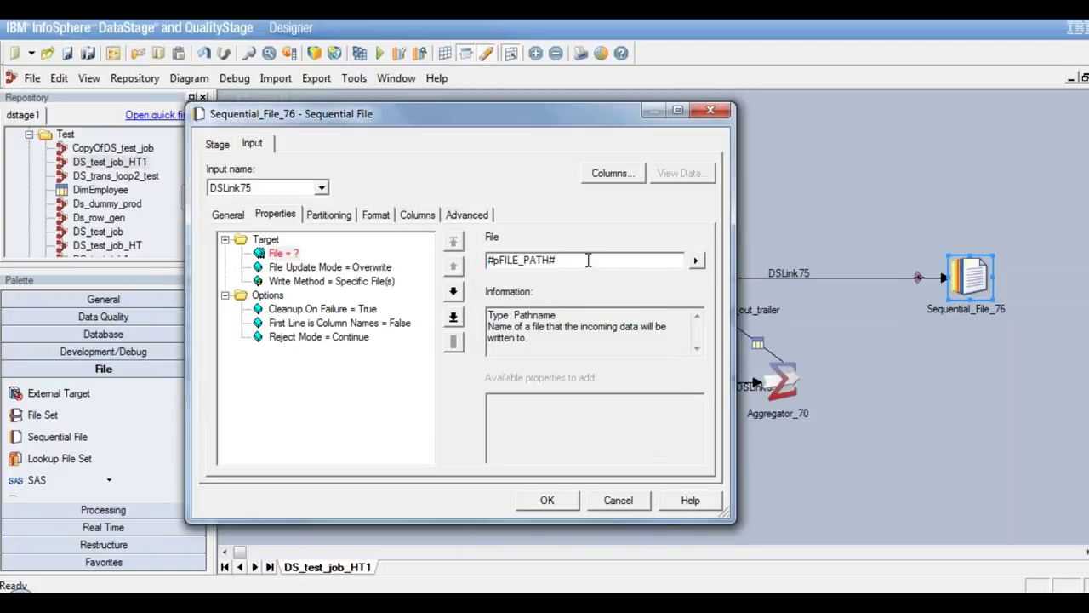
pyautogui.click(696, 260)
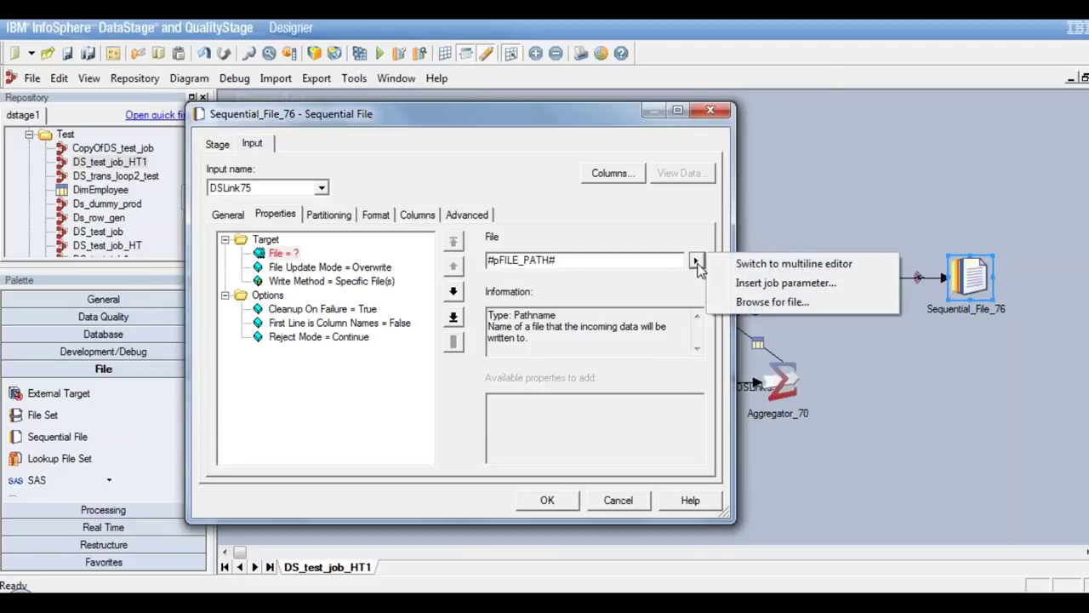
pyautogui.click(745, 284)
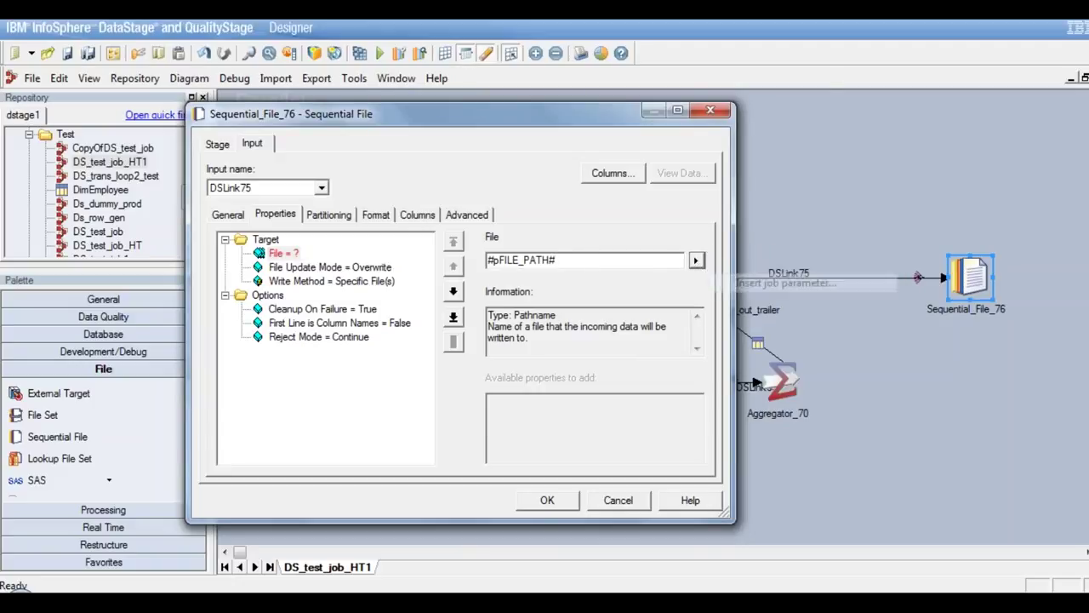
pyautogui.click(517, 319)
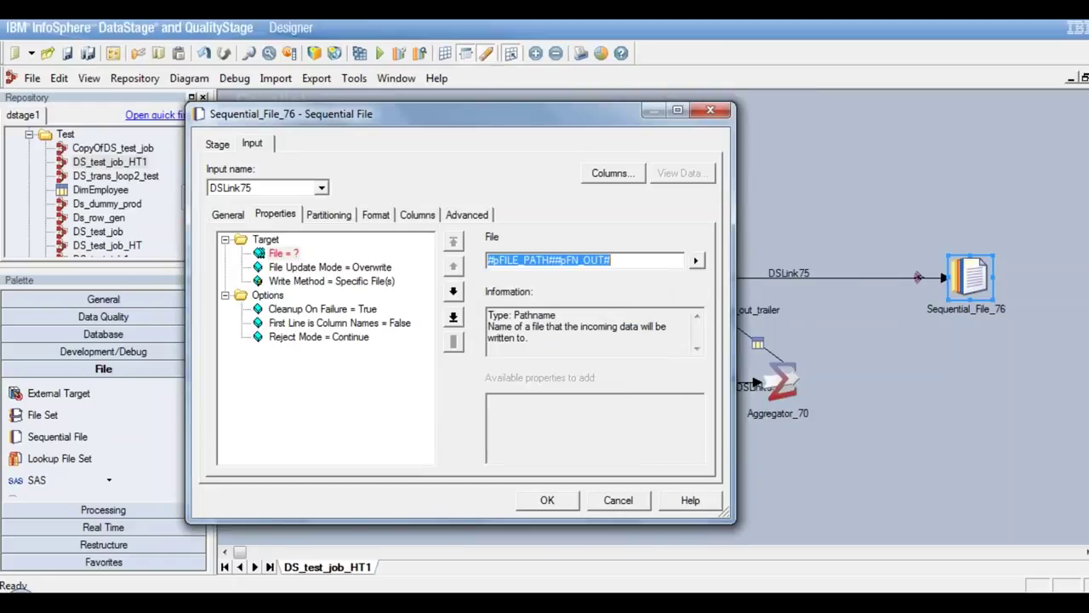
pyautogui.click(317, 268)
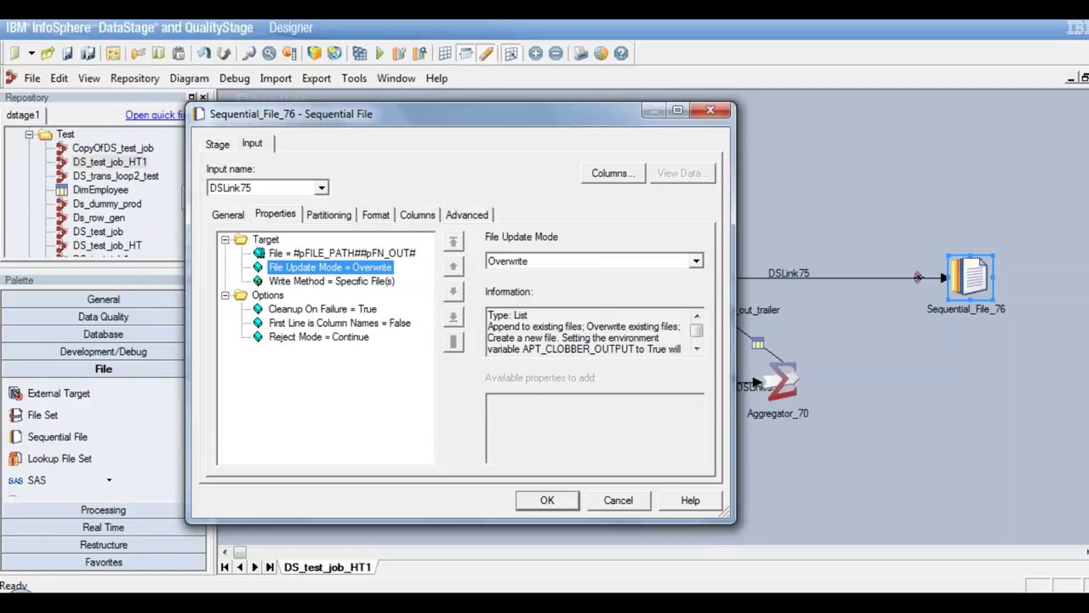
# - Remove all format properties from the target Sequential File stage's input link and save the stage
pyautogui.click(377, 216)
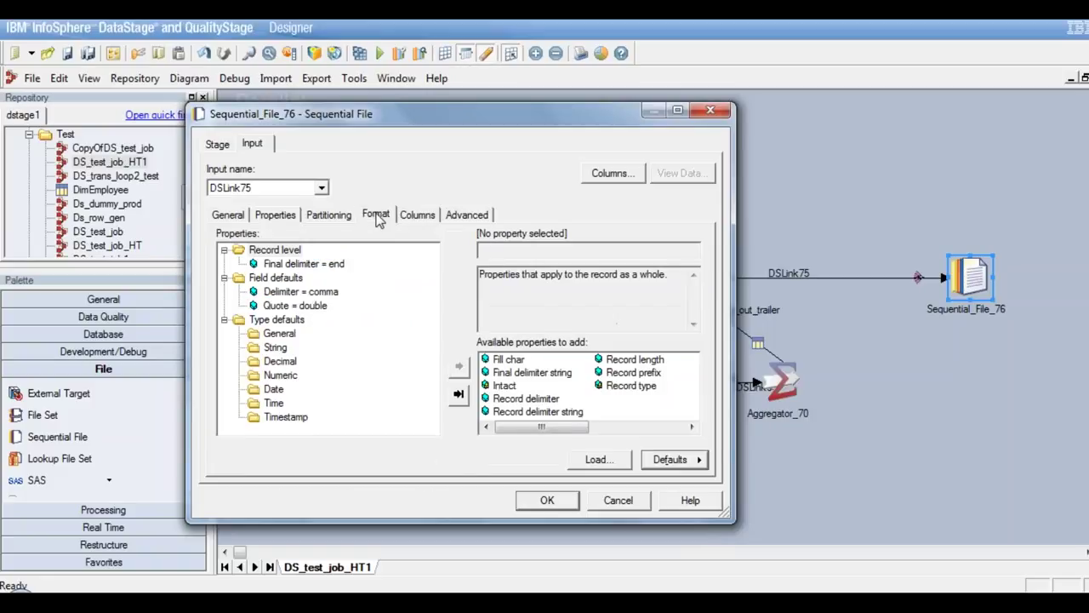
pyautogui.click(303, 264)
pyautogui.rightClick(303, 267)
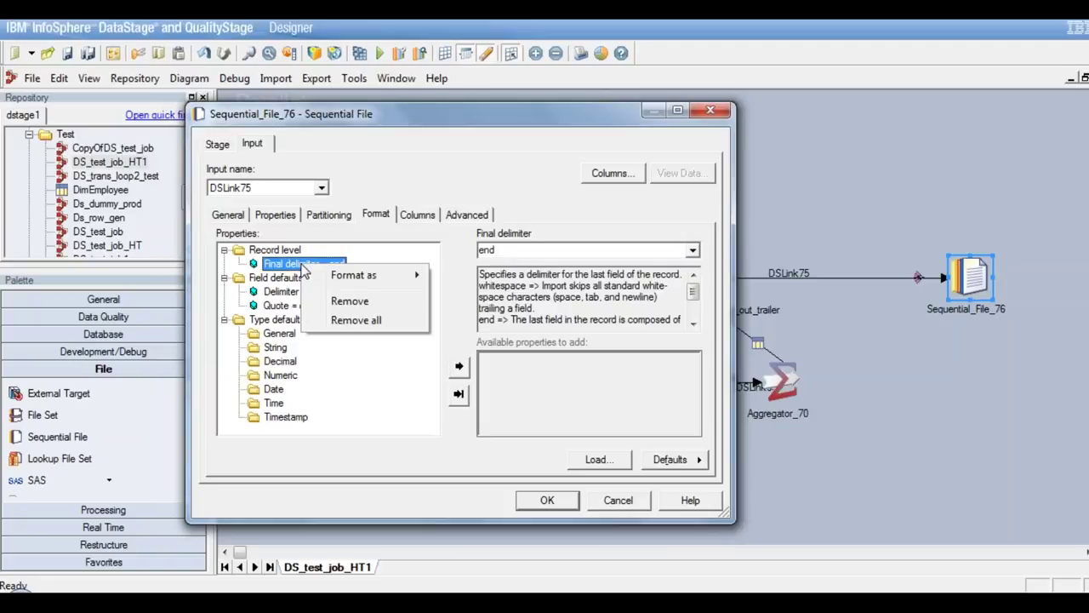
pyautogui.click(358, 322)
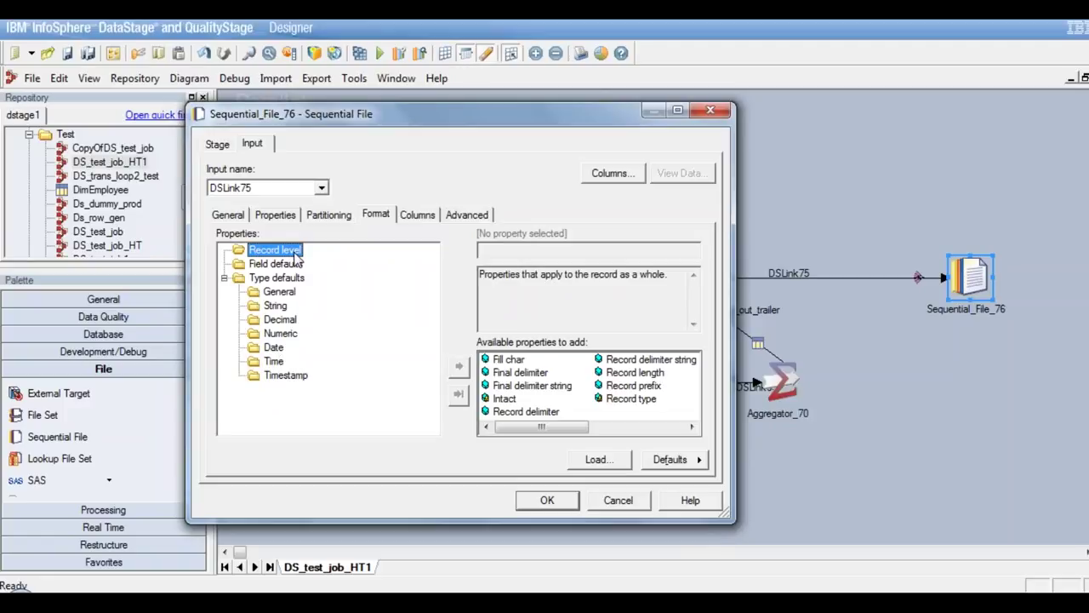
pyautogui.click(559, 504)
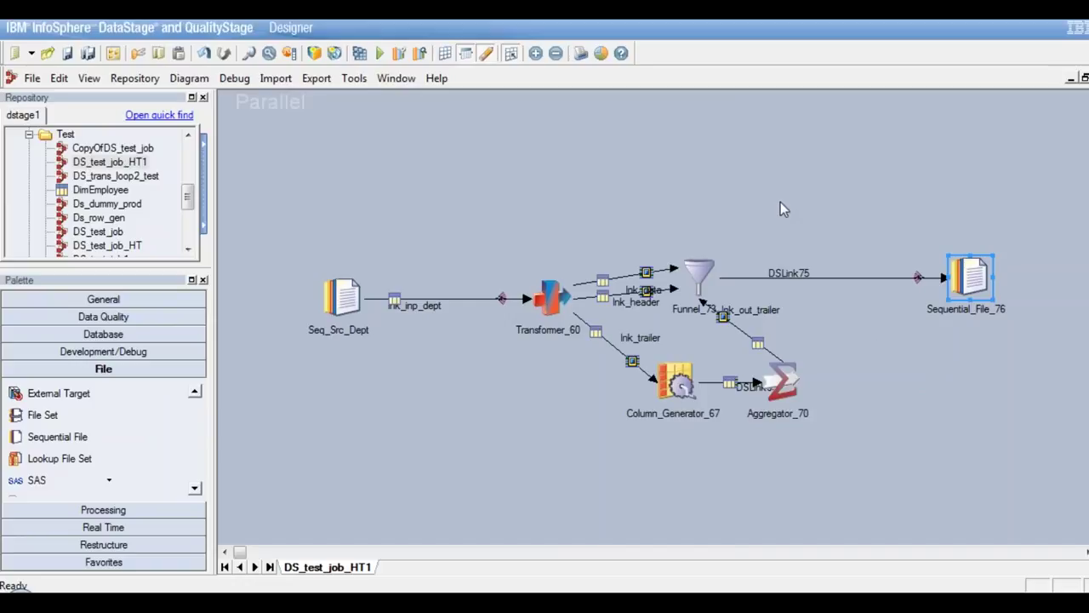
# - Try to compile DS_test_job_HT1, saving the modified job first, and close the compilation window
pyautogui.click(359, 53)
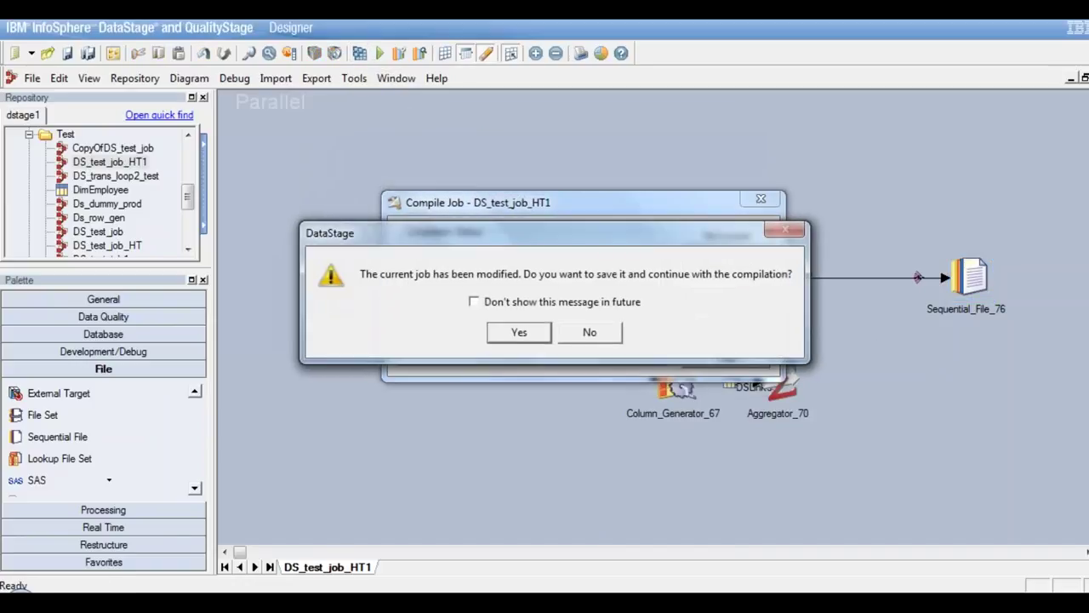
pyautogui.click(519, 333)
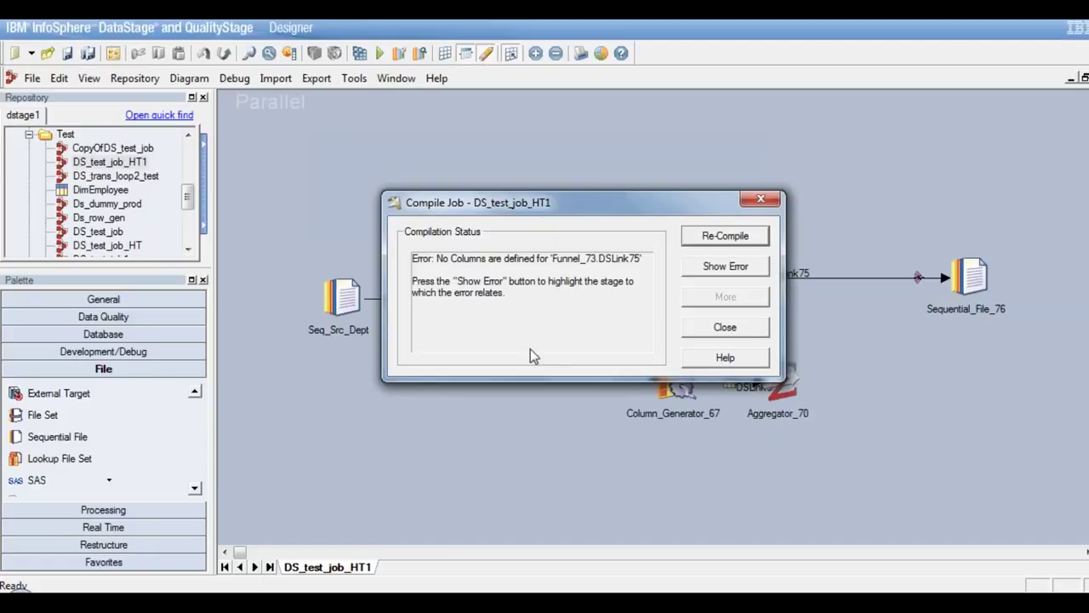
pyautogui.click(725, 328)
# - Map the REC column to the Funnel's output link DSLink75 and save the stage
pyautogui.doubleClick(703, 271)
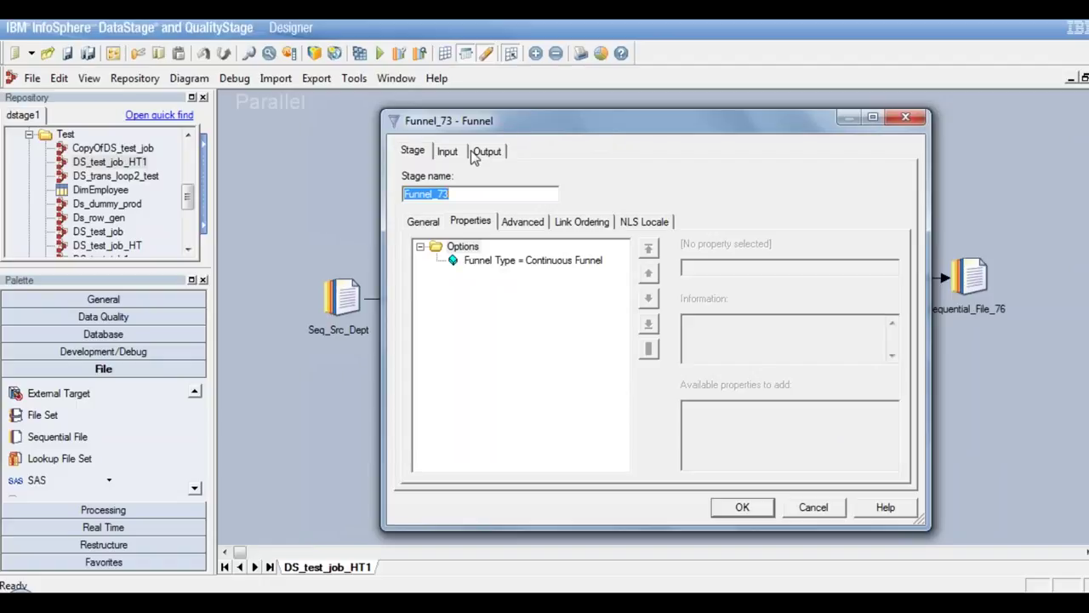
pyautogui.click(487, 151)
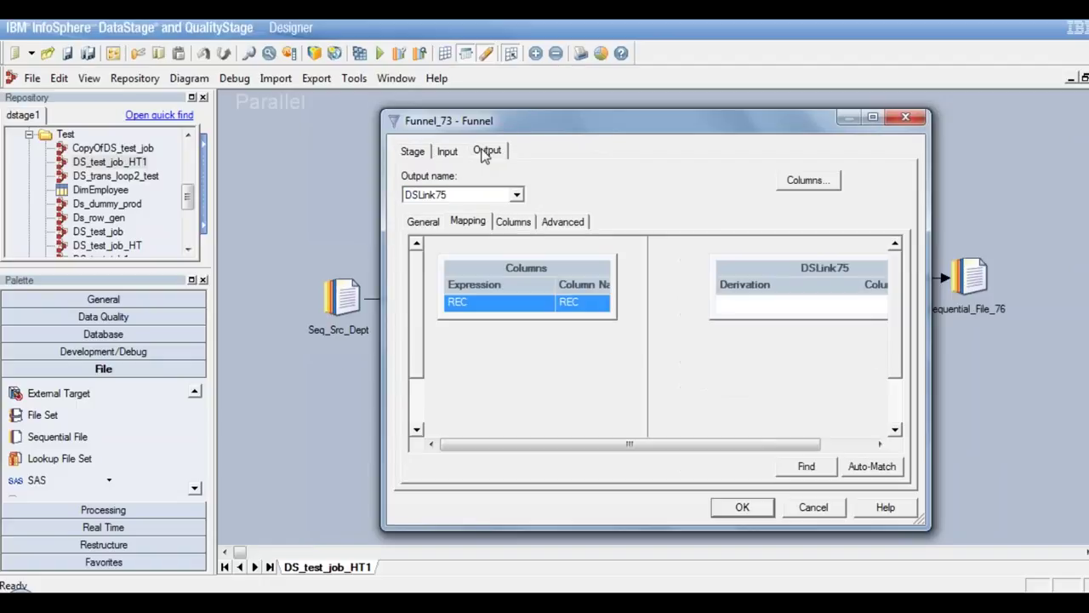
pyautogui.moveTo(596, 311); pyautogui.dragTo(859, 299)
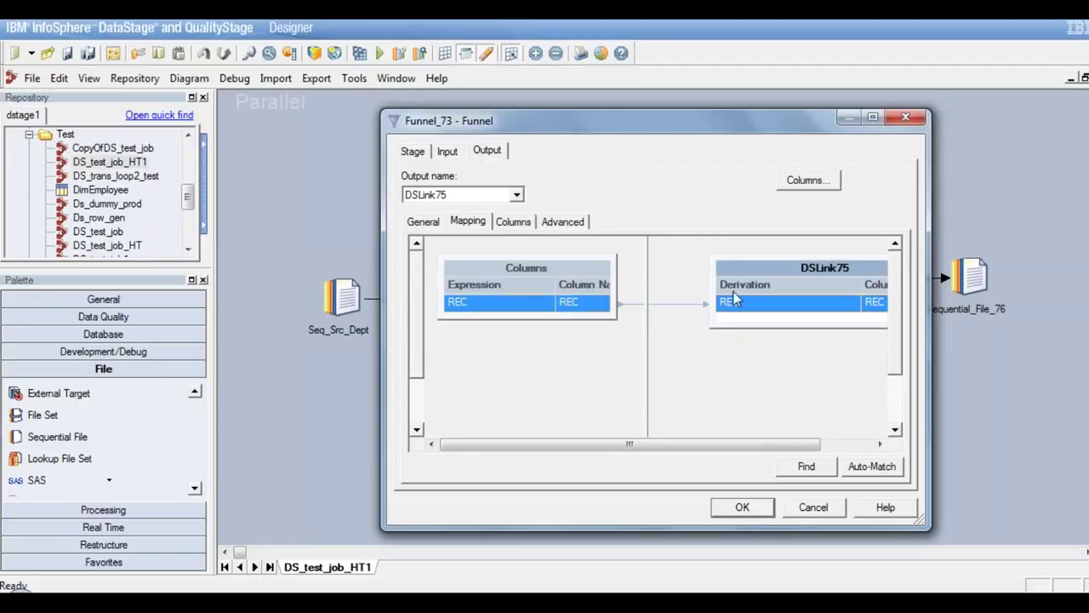
pyautogui.click(742, 507)
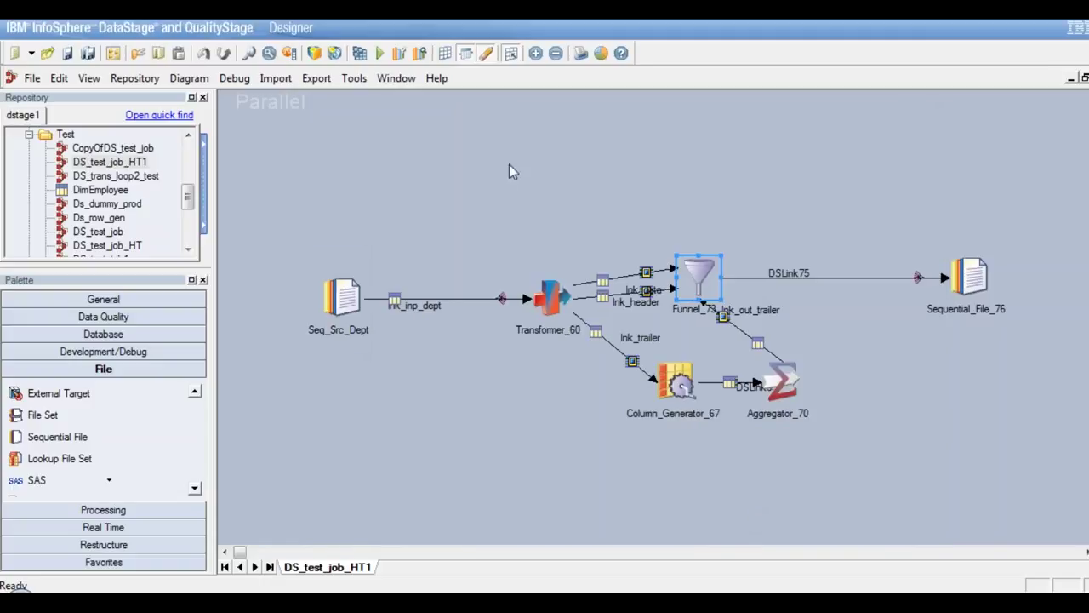
# - Save and compile DS_test_job_HT1 with the completed Funnel mapping, and run it with the default parameter values
pyautogui.click(360, 54)
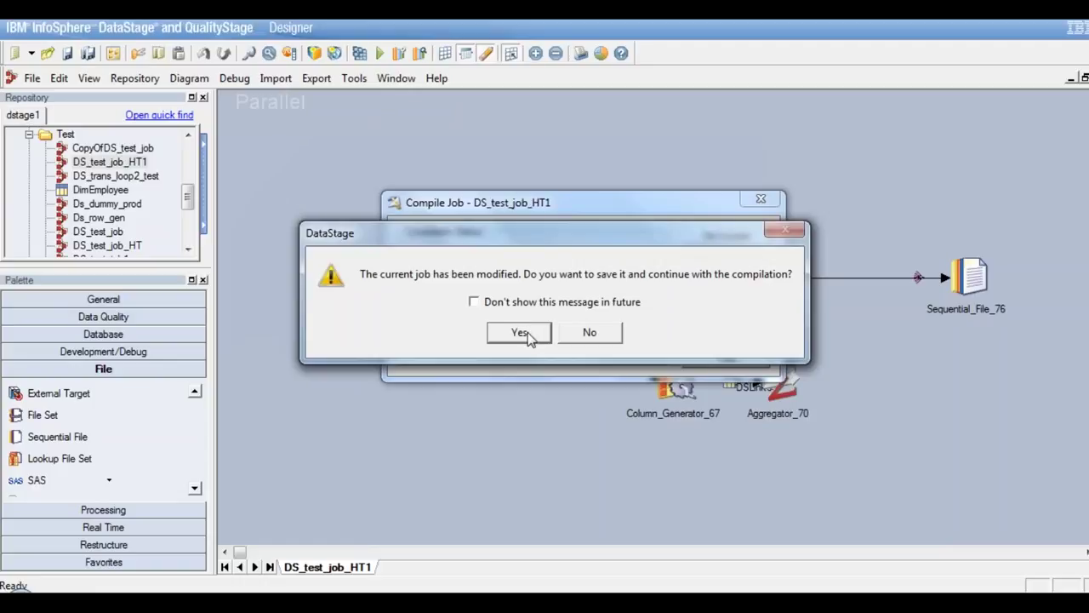
pyautogui.click(521, 333)
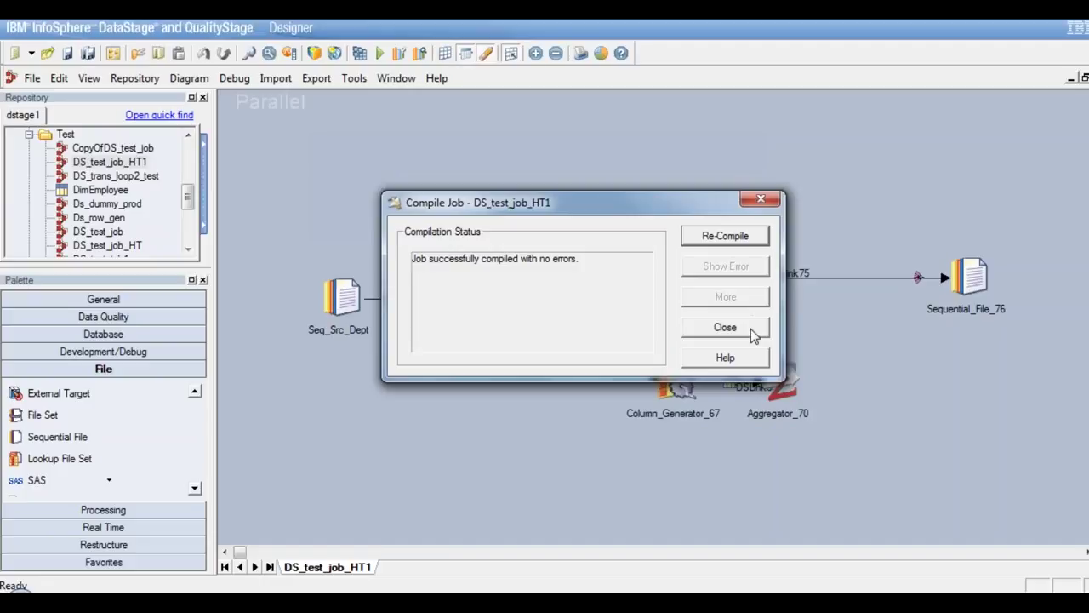
pyautogui.click(725, 327)
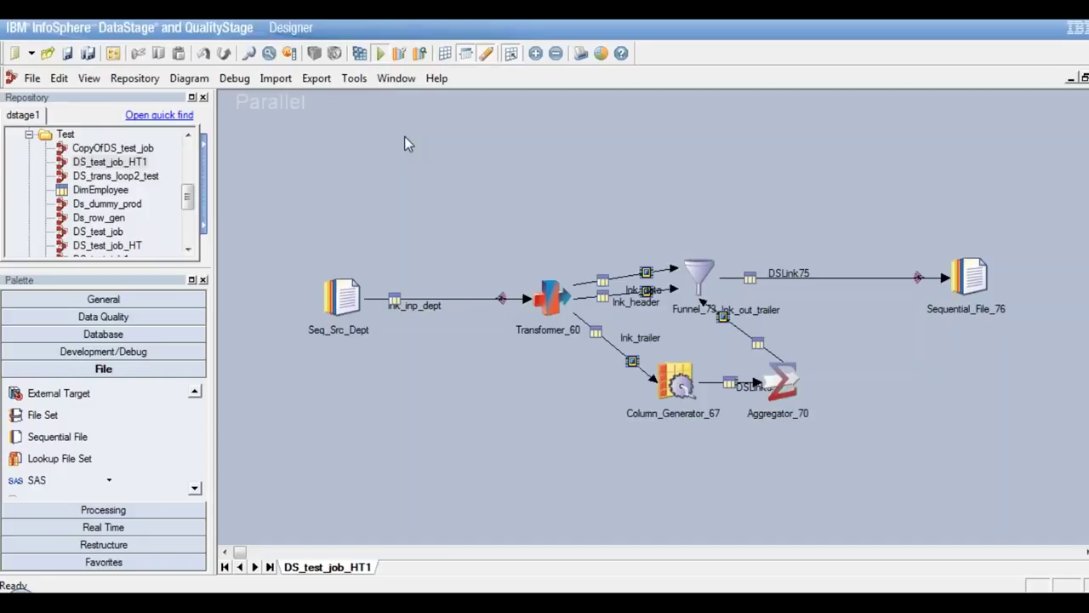
pyautogui.hotkey('ctrl', 'F5')
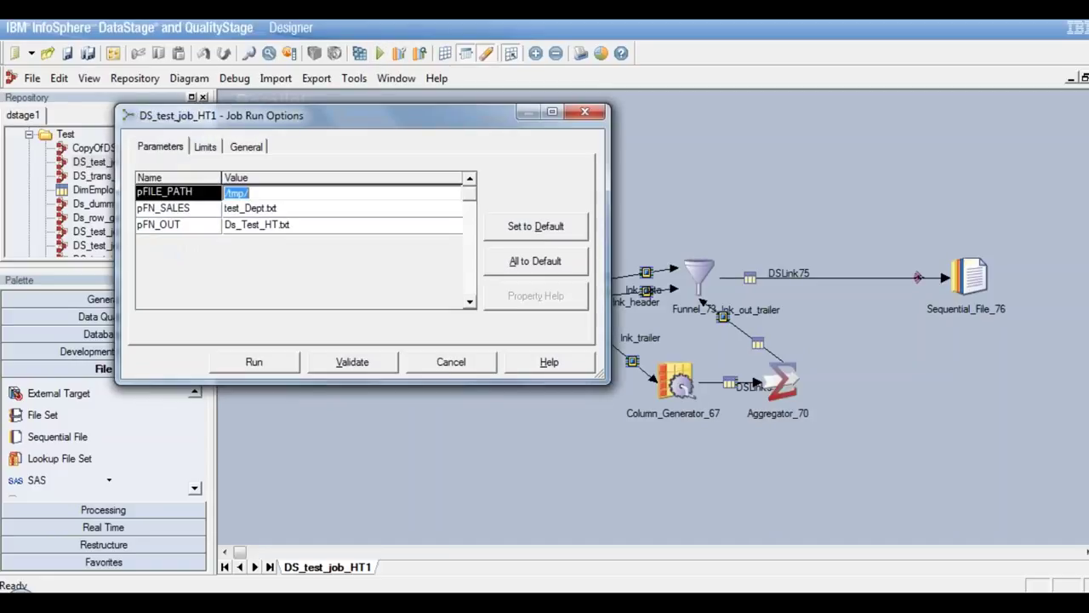
pyautogui.click(264, 358)
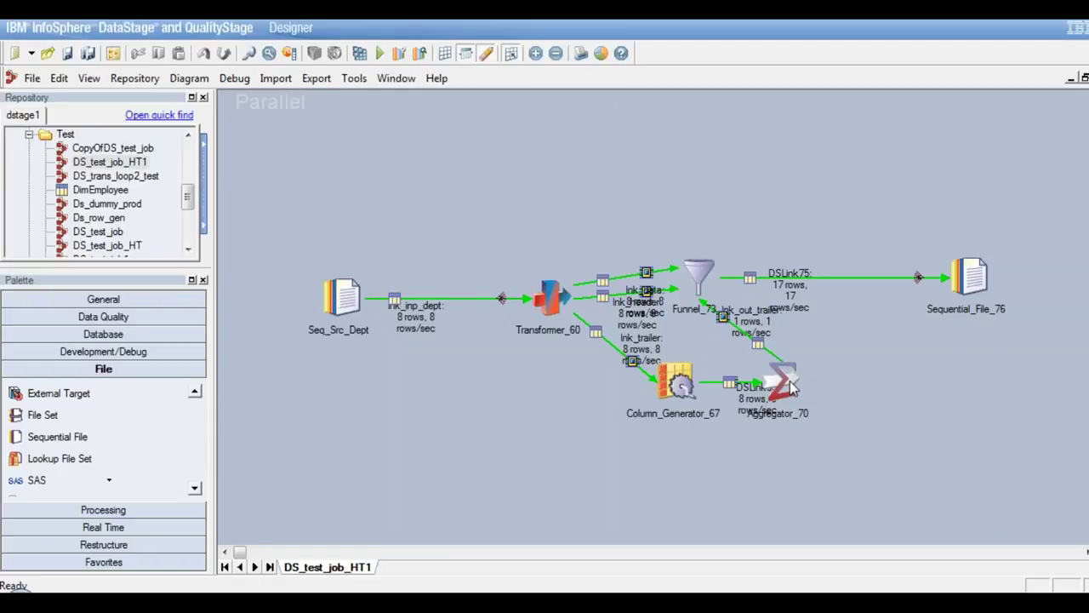
# - Move the Column Generator and Aggregator stages lower on the canvas and shift the lnk_out_trailer label clear of its link
pyautogui.click(618, 304)
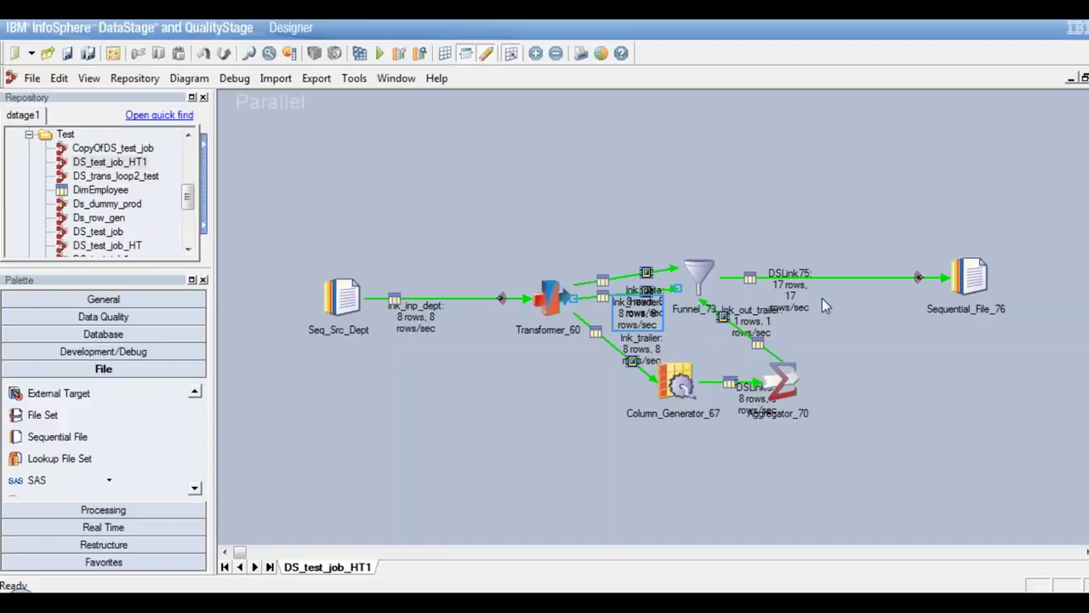
pyautogui.click(678, 383)
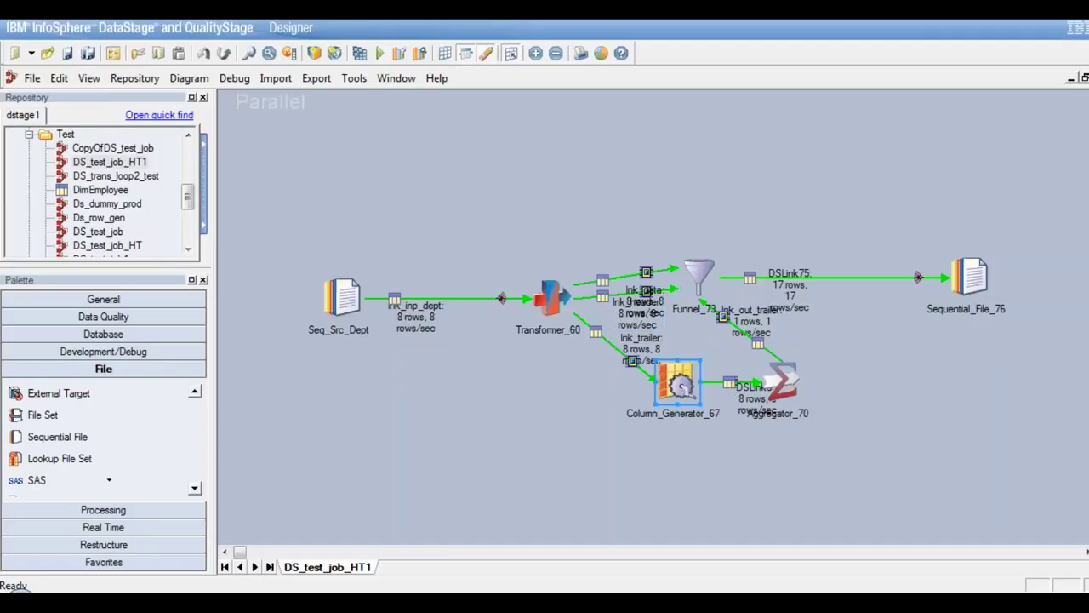
pyautogui.moveTo(678, 383); pyautogui.dragTo(613, 464)
pyautogui.click(784, 381)
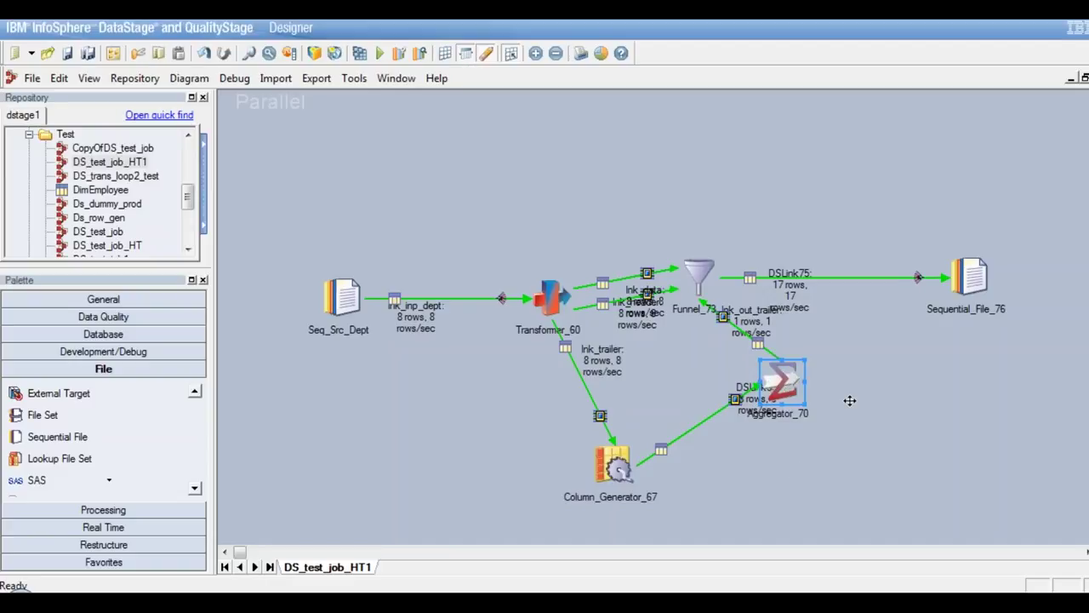
pyautogui.moveTo(782, 381); pyautogui.dragTo(803, 463)
pyautogui.moveTo(759, 336); pyautogui.dragTo(789, 364)
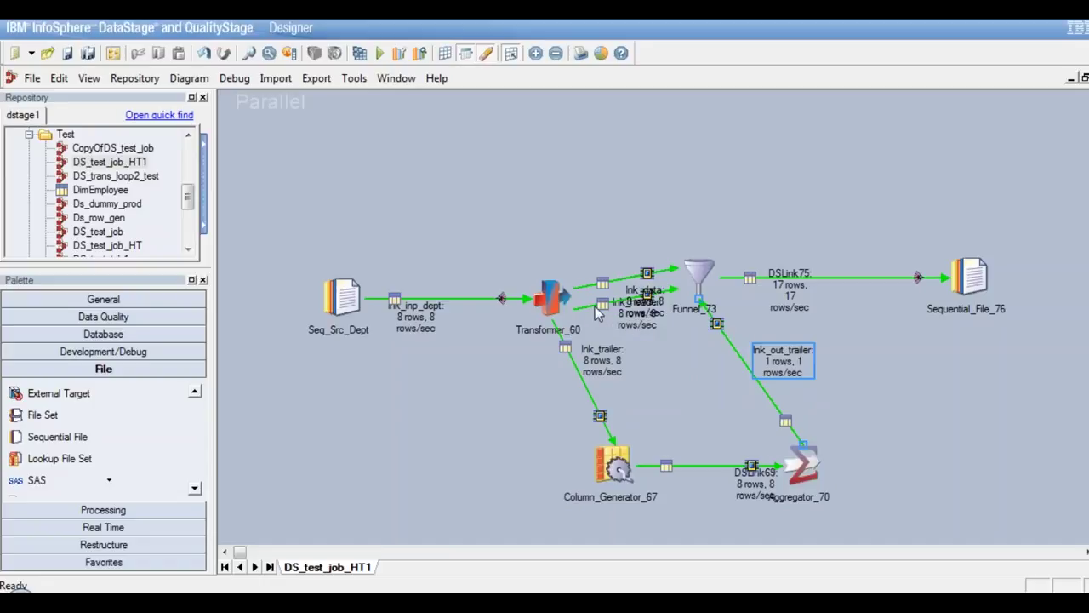
# - Shift the lnk_data label off the lnk_header label and move Transformer_60 higher and further left on the canvas
pyautogui.click(648, 318)
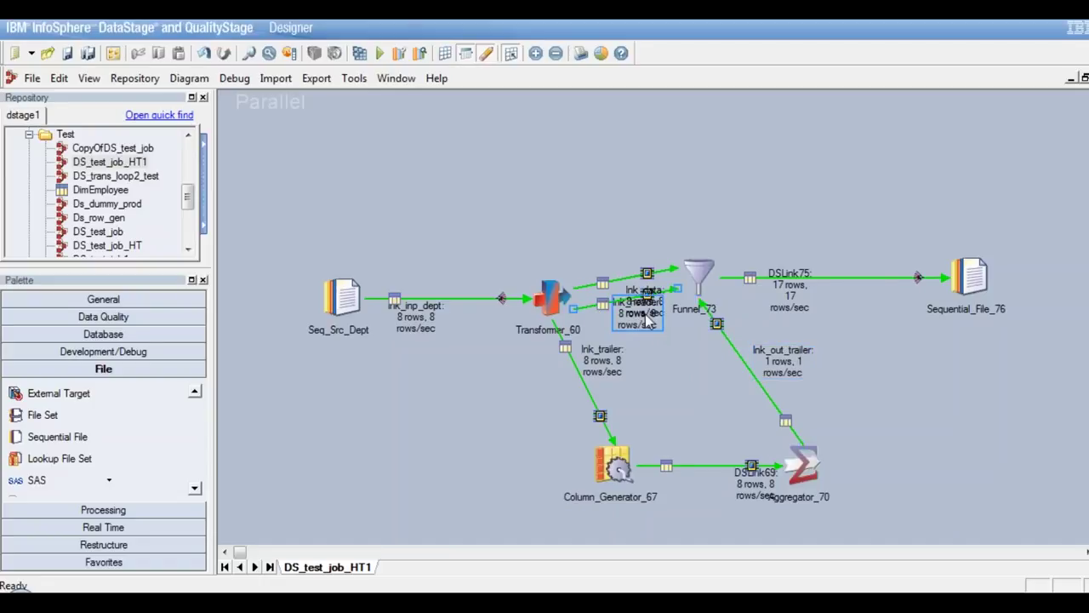
pyautogui.moveTo(649, 318); pyautogui.dragTo(666, 298)
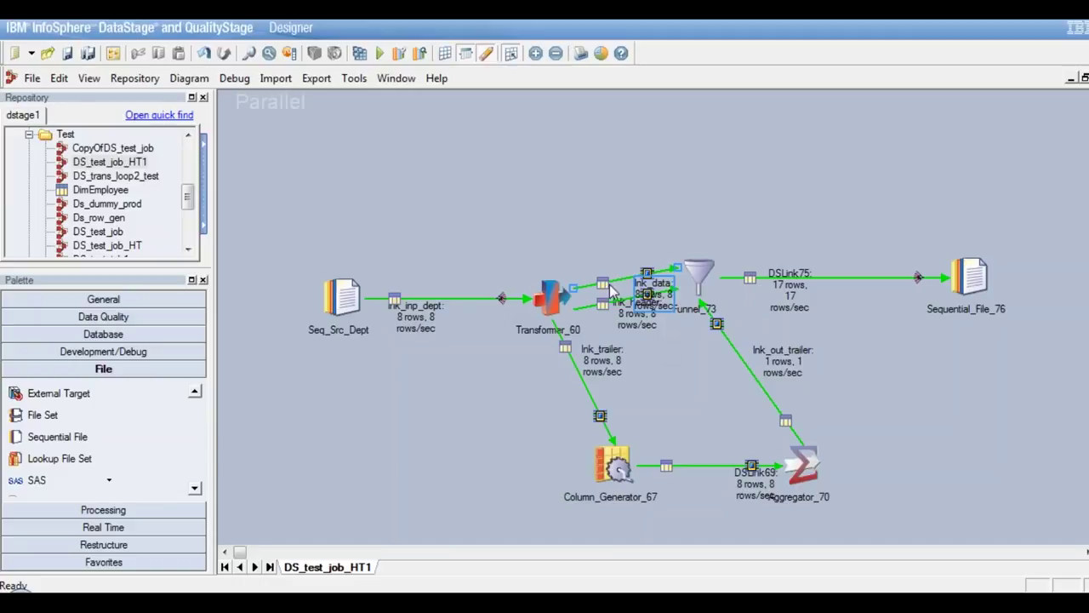
pyautogui.click(554, 298)
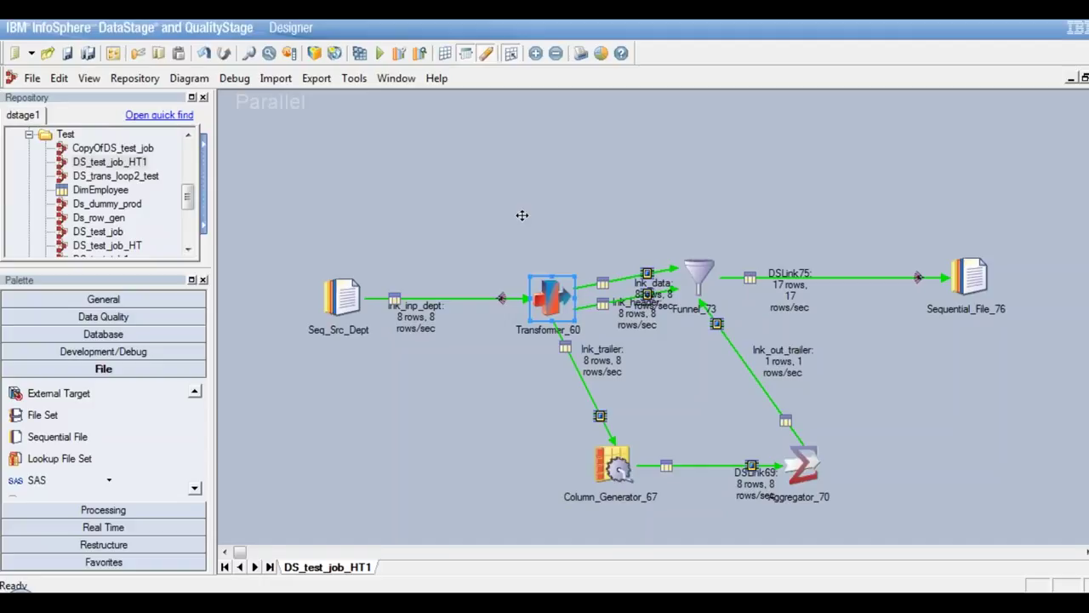
pyautogui.moveTo(522, 215); pyautogui.dragTo(513, 213)
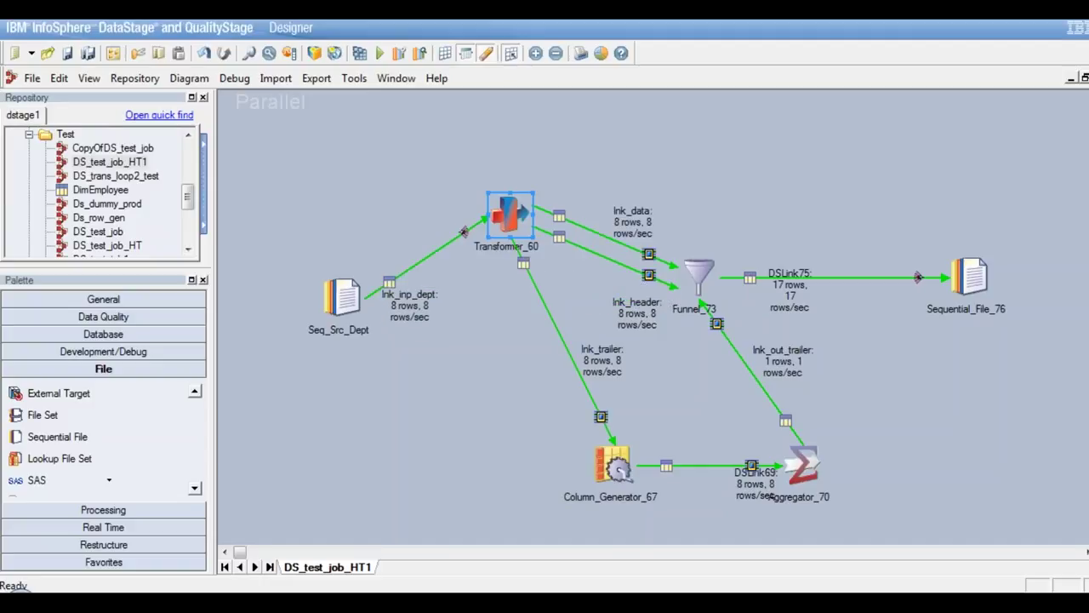
pyautogui.doubleClick(510, 215)
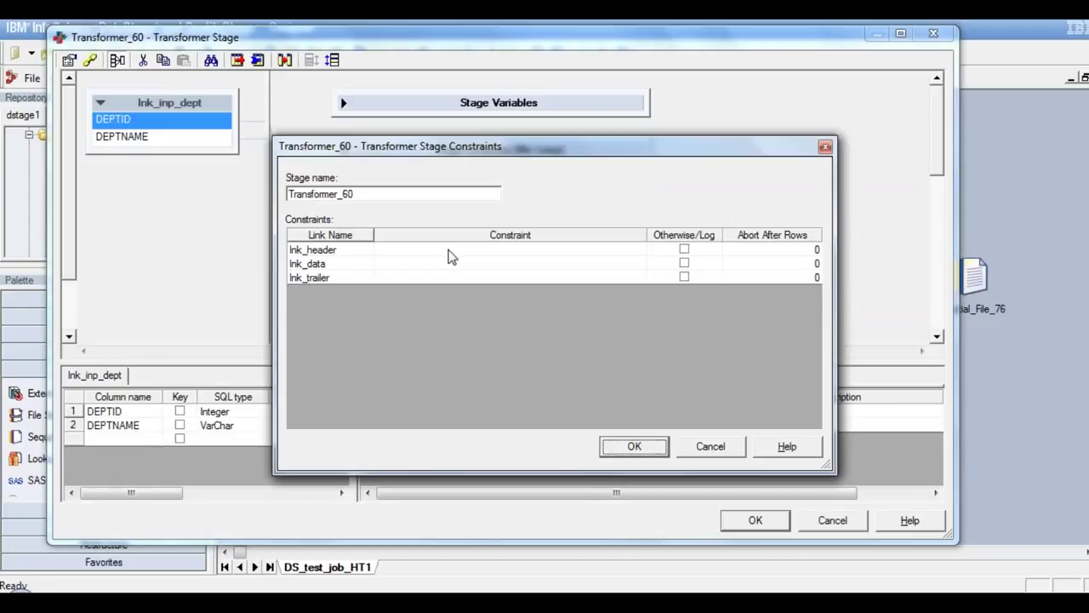
pyautogui.doubleClick(451, 254)
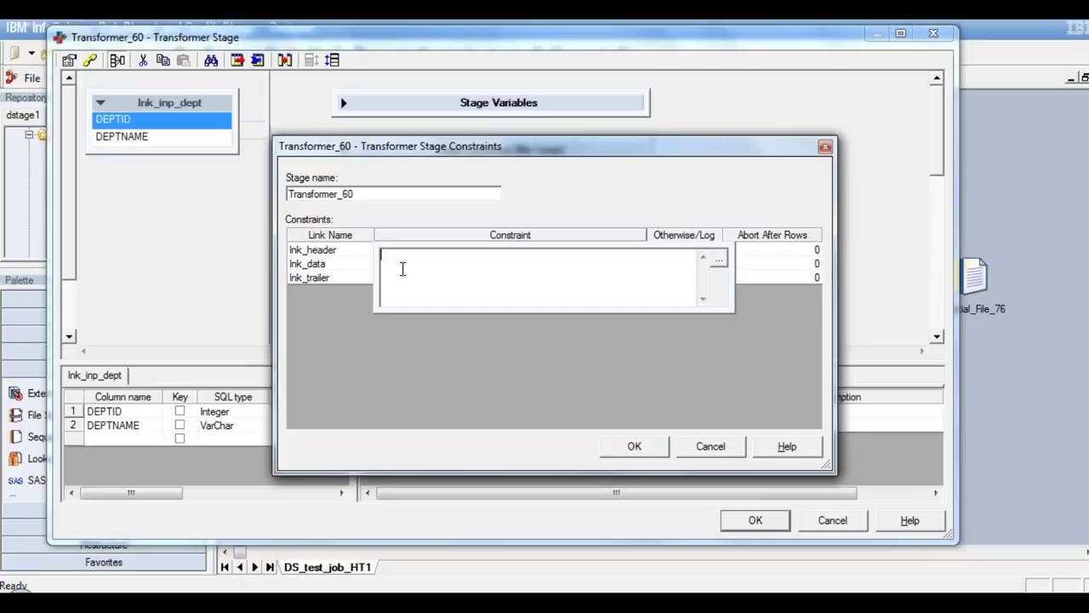
pyautogui.rightClick(383, 262)
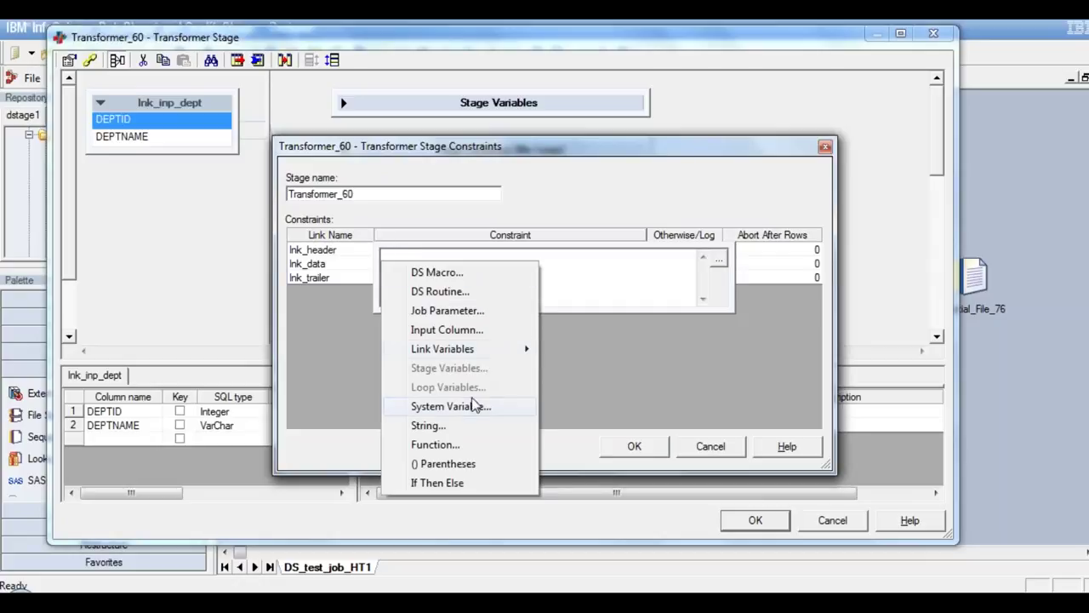
pyautogui.click(461, 407)
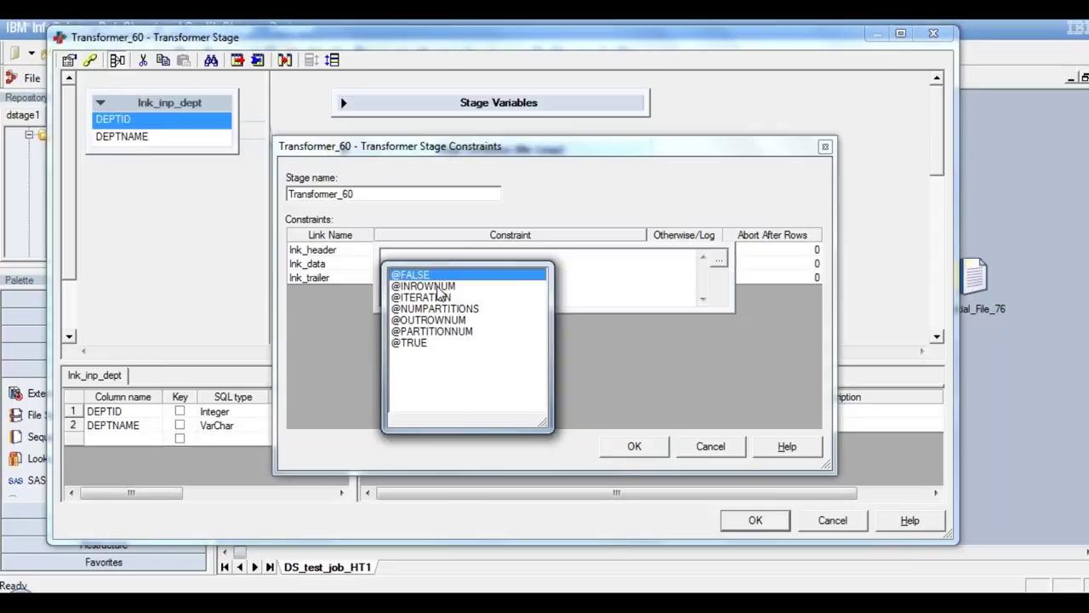
pyautogui.click(437, 288)
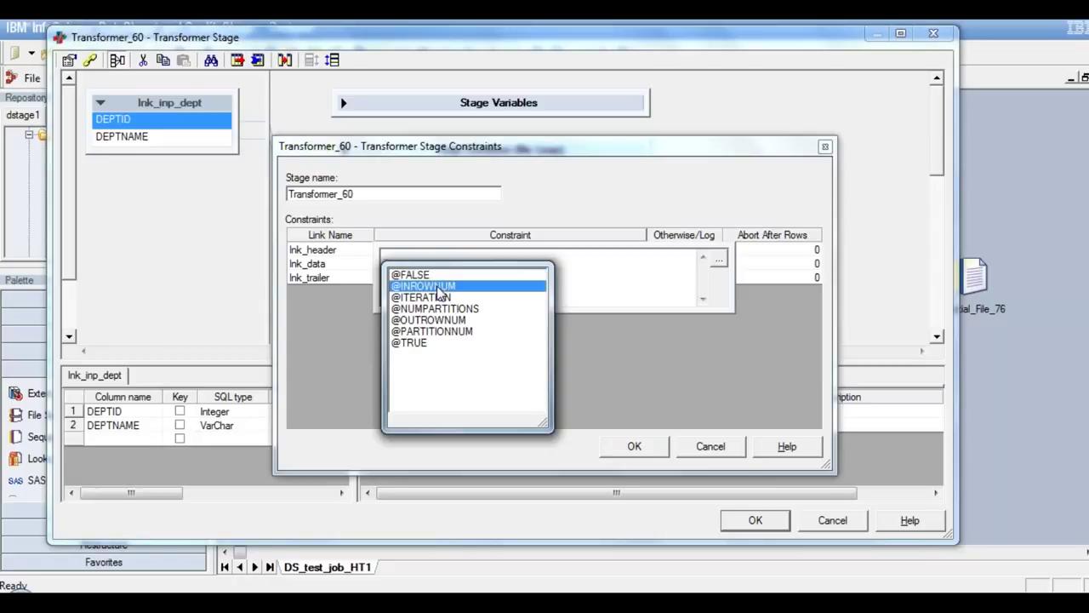
pyautogui.doubleClick(437, 287)
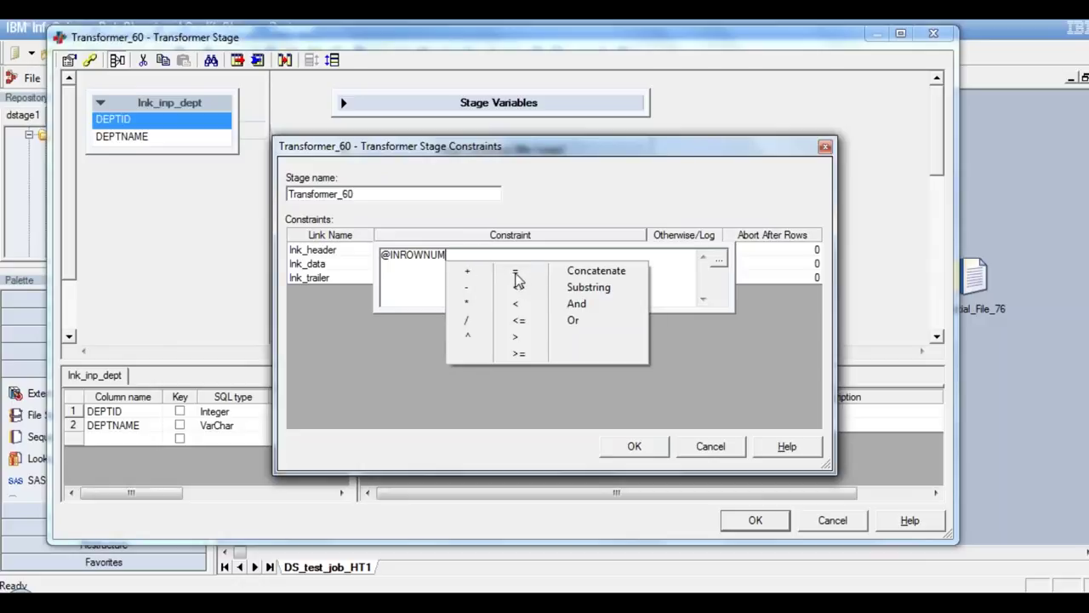
pyautogui.click(517, 278)
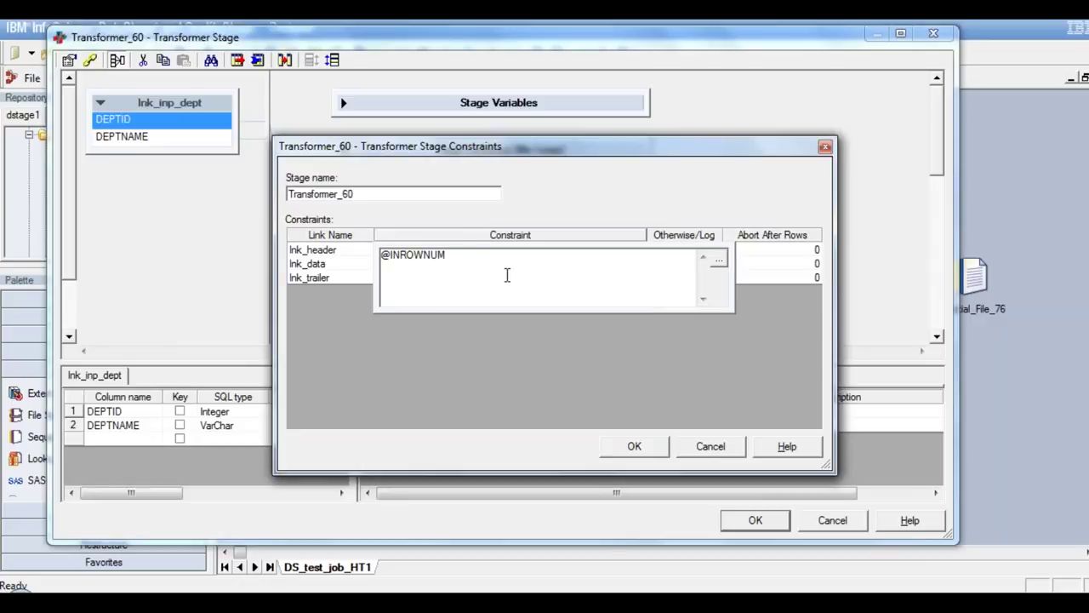
pyautogui.write('= 1')
pyautogui.write('and')
pyautogui.rightClick(495, 256)
pyautogui.click(554, 406)
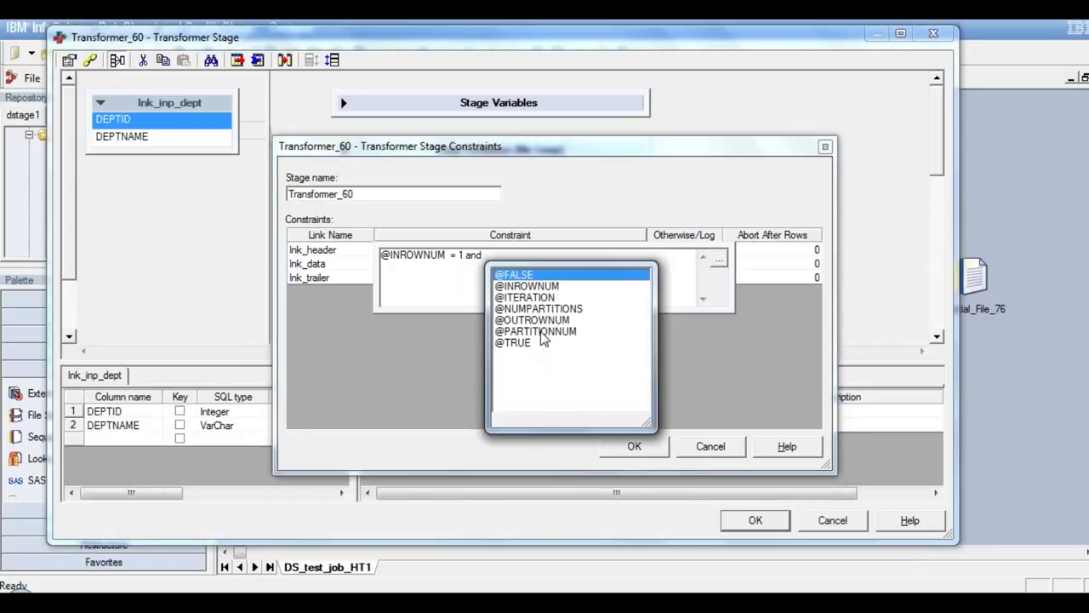
pyautogui.click(541, 333)
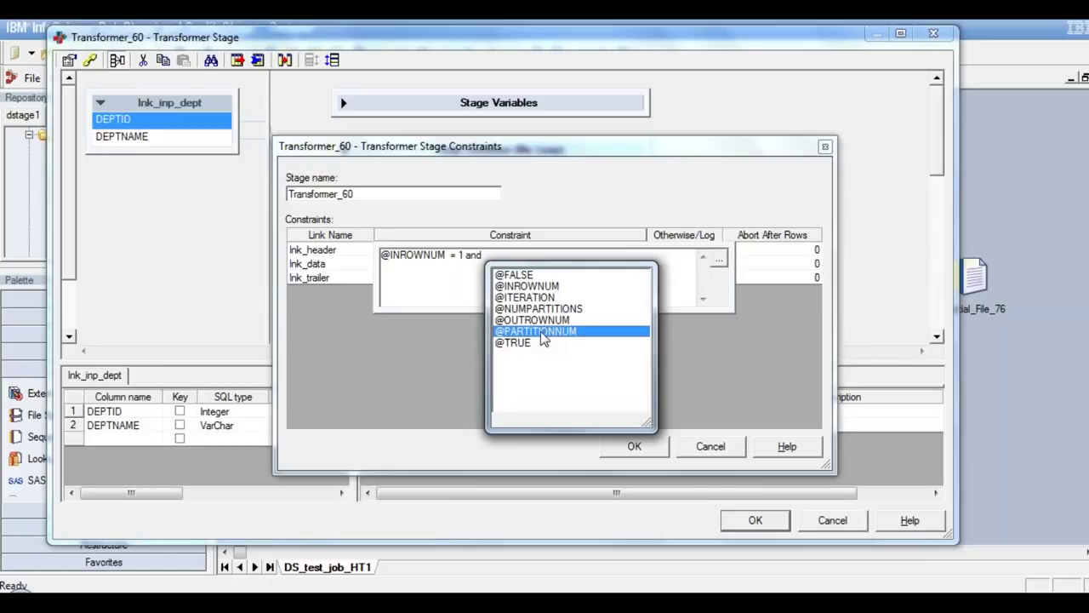
pyautogui.doubleClick(541, 332)
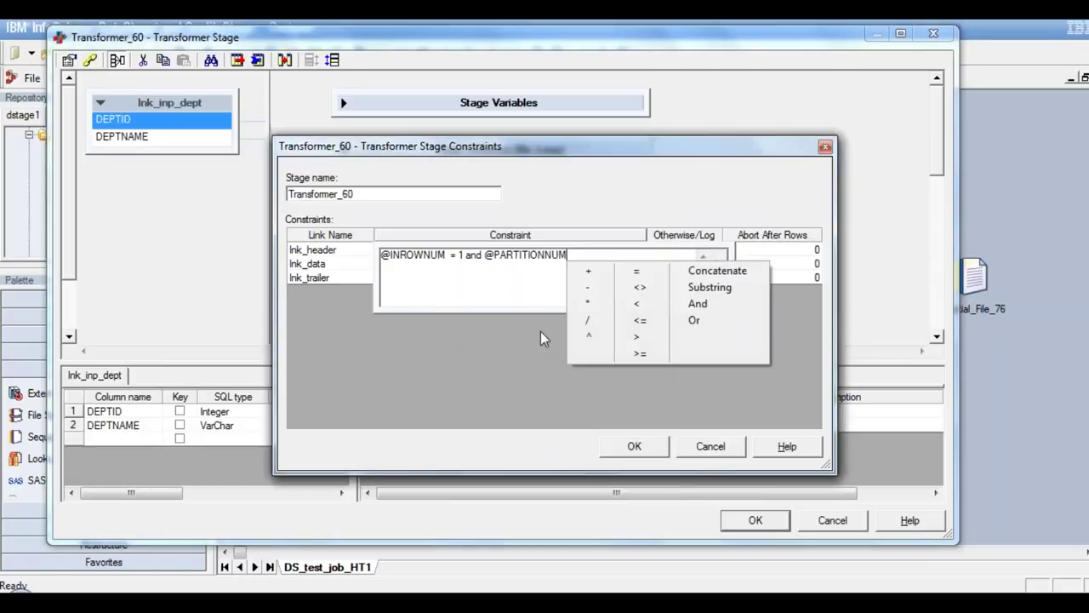
pyautogui.click(636, 273)
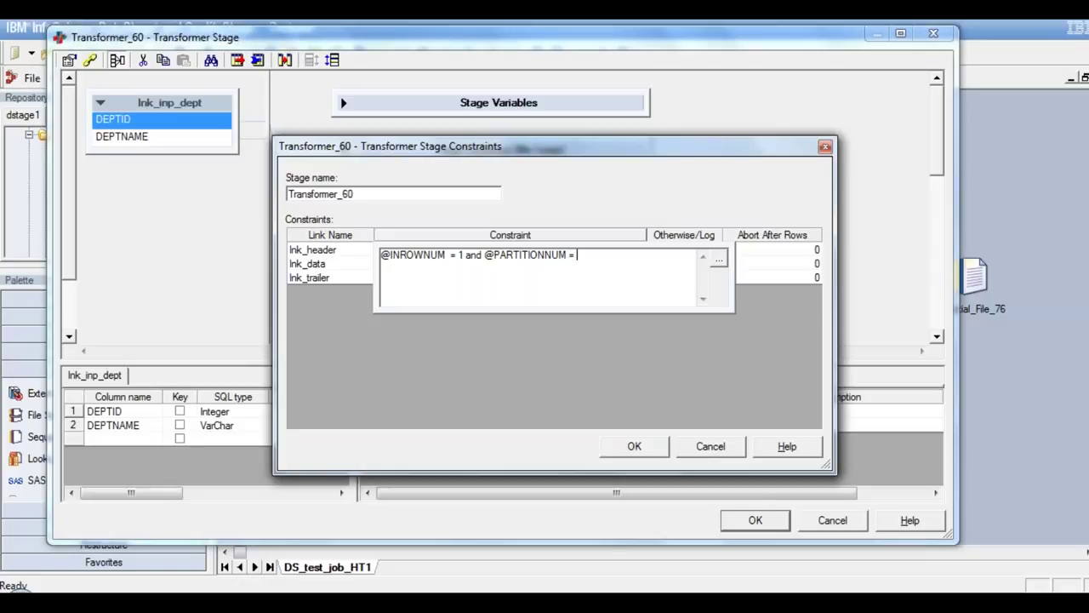
pyautogui.write('0')
pyautogui.click(327, 254)
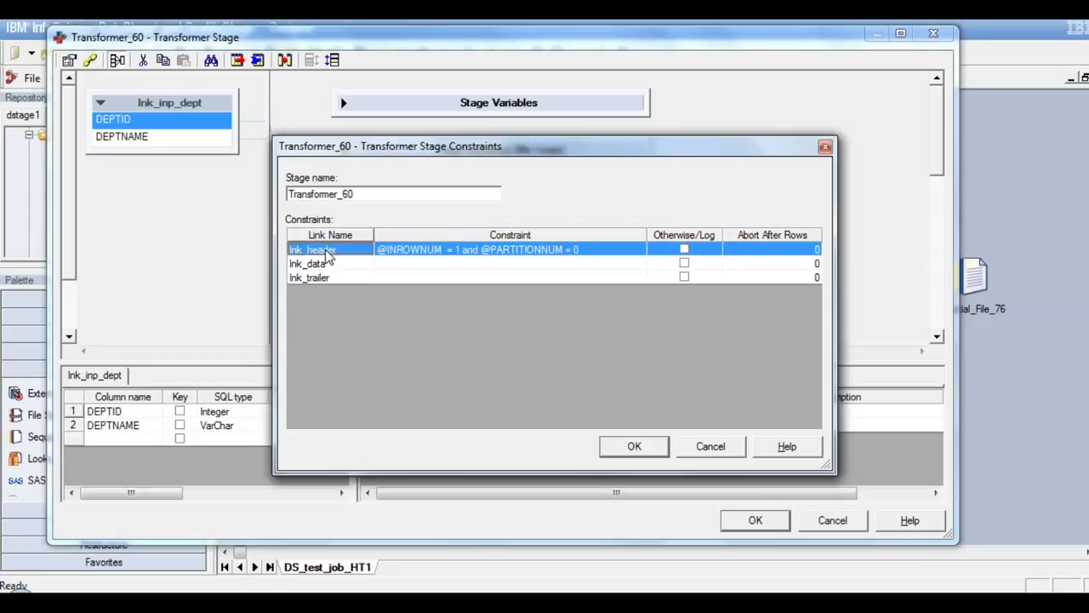
pyautogui.click(632, 445)
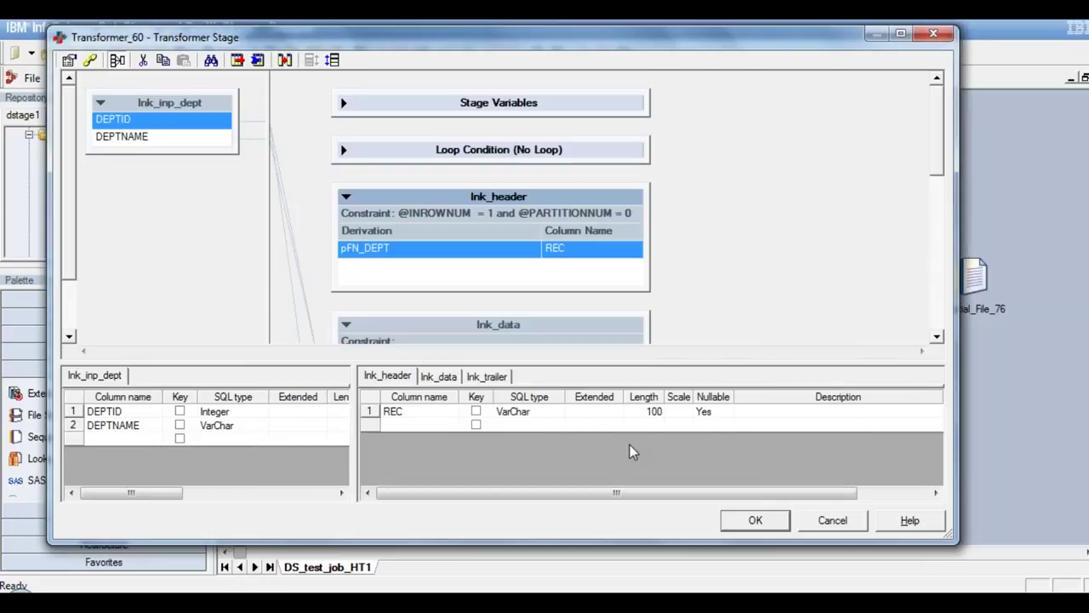
pyautogui.click(754, 521)
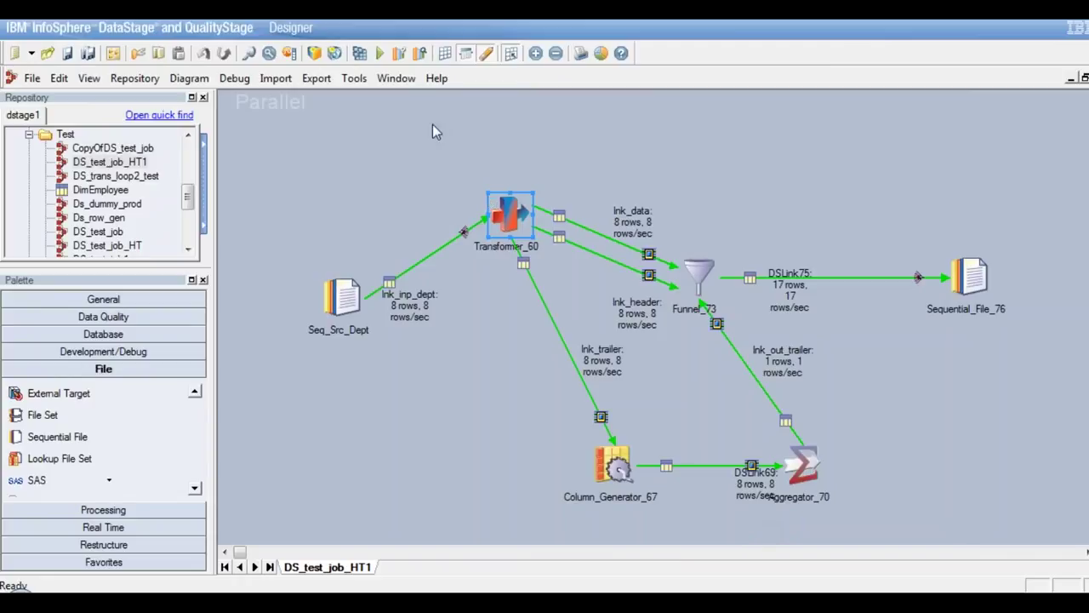
# - Save and compile DS_test_job_HT1 with the new header constraint, and run it with the default parameter values
pyautogui.click(360, 54)
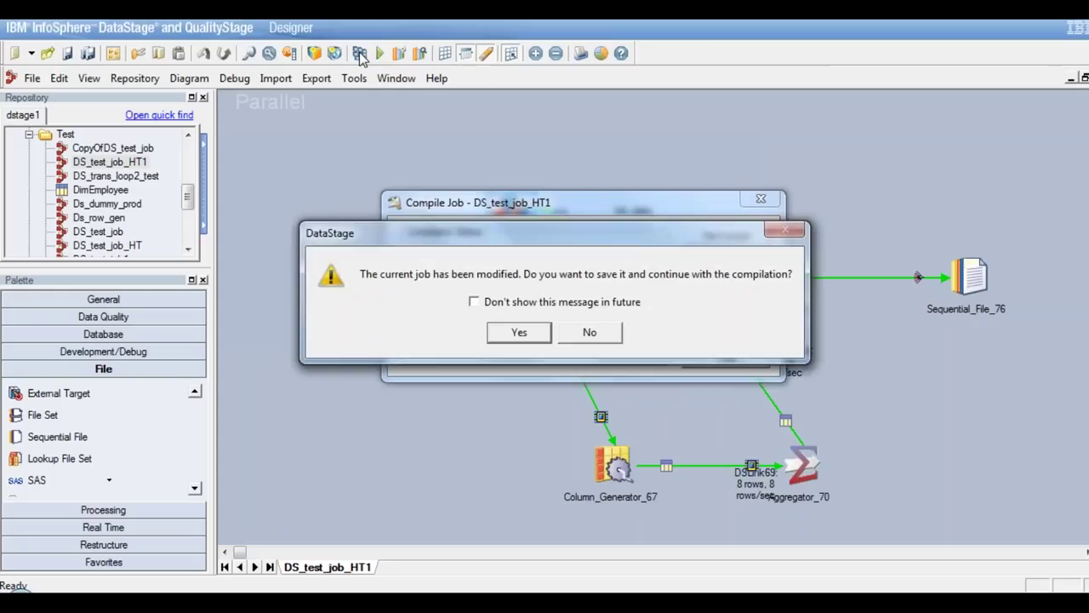
pyautogui.click(519, 332)
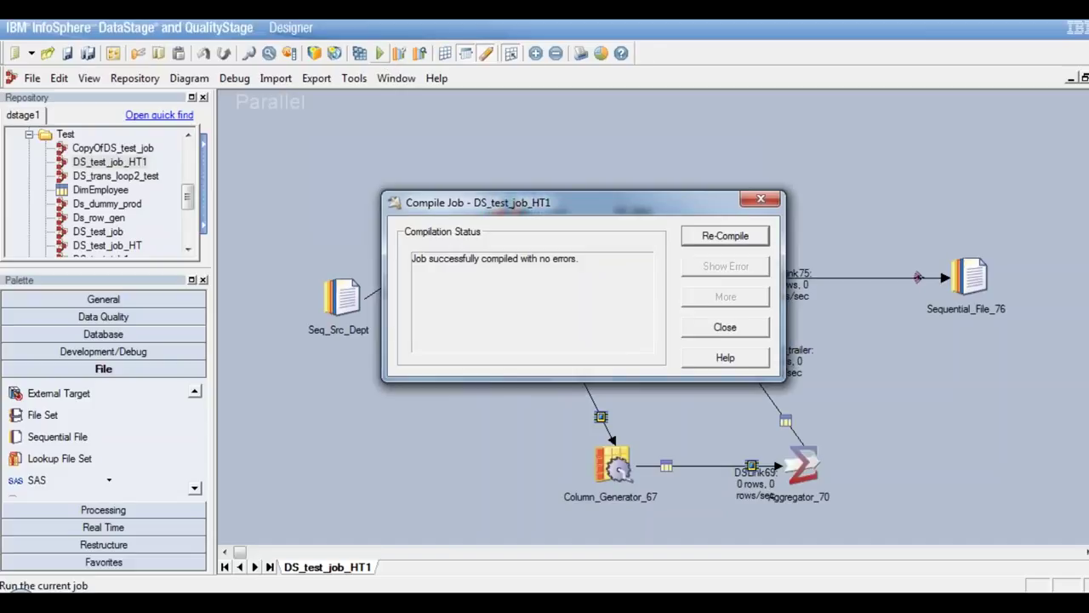
pyautogui.click(724, 329)
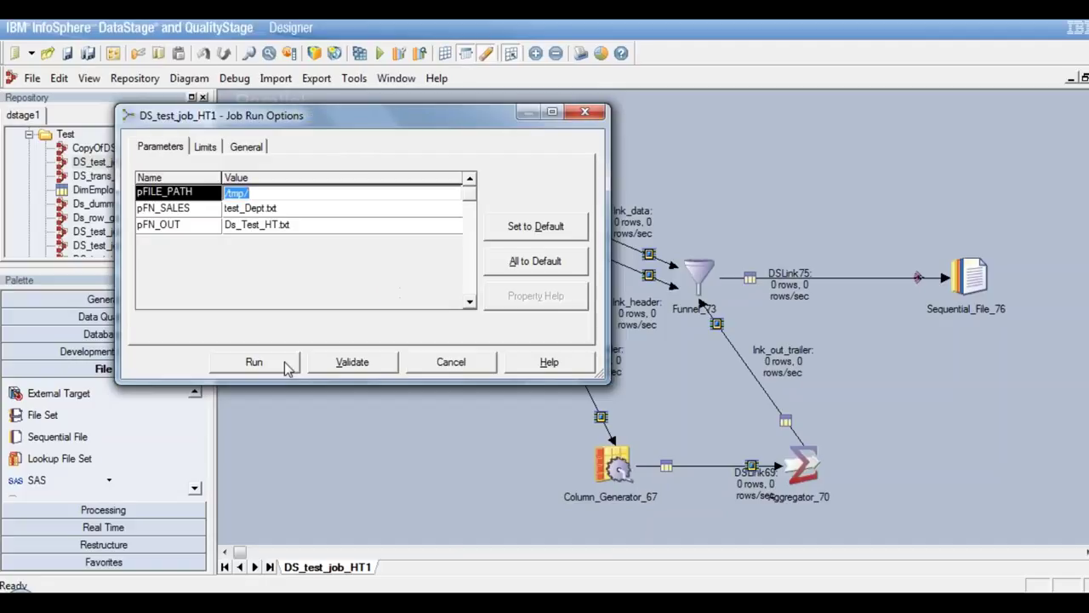
pyautogui.click(254, 362)
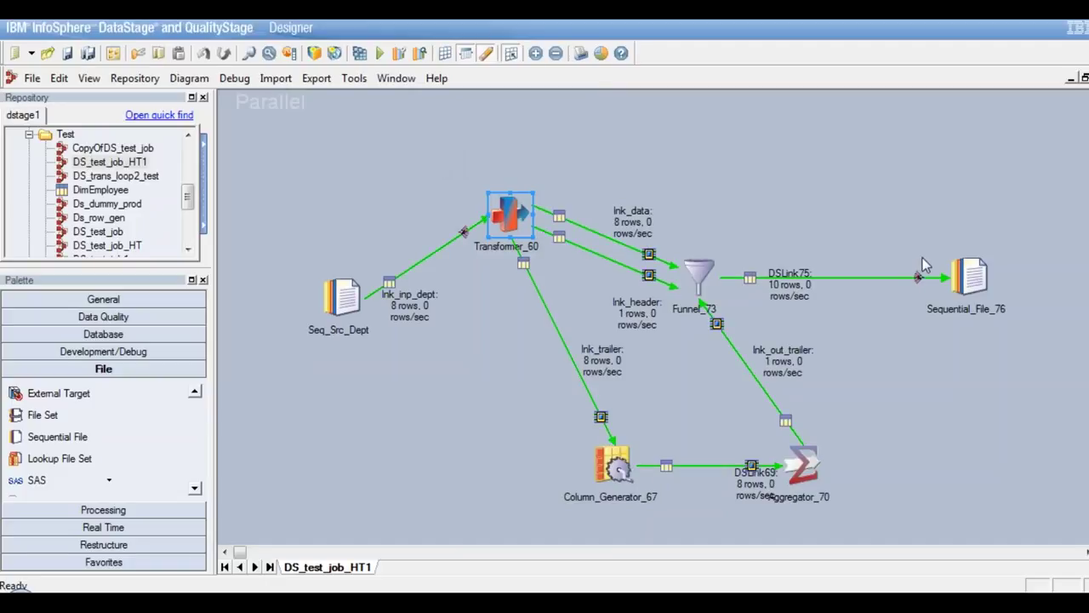
# - View the DSLink75 data in Sequential_File_76 with 100 rows to display, and examine where the header and trailer records fall
pyautogui.click(976, 292)
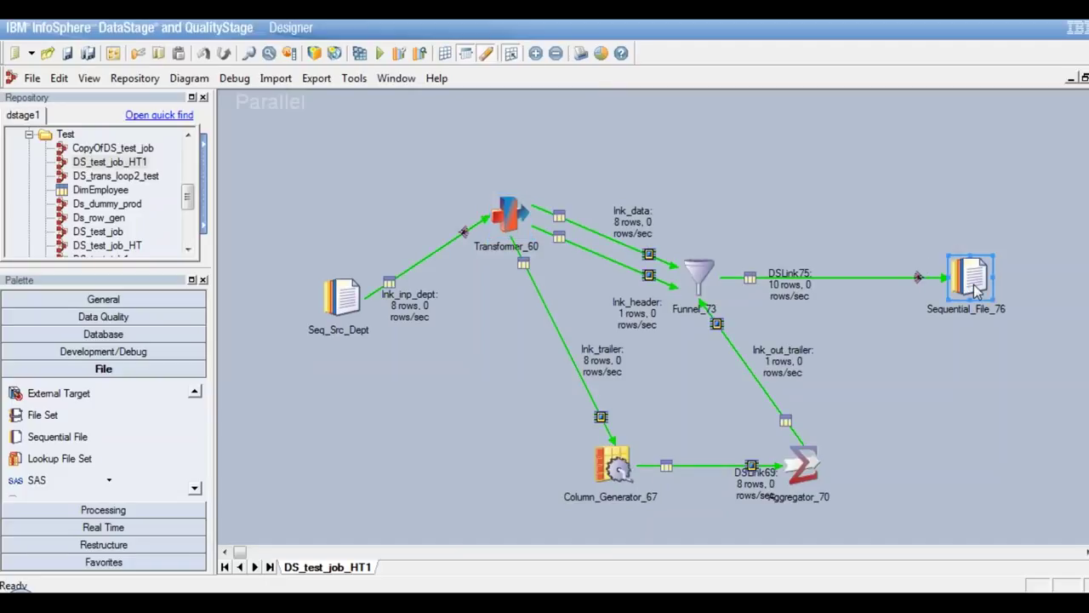
pyautogui.rightClick(975, 288)
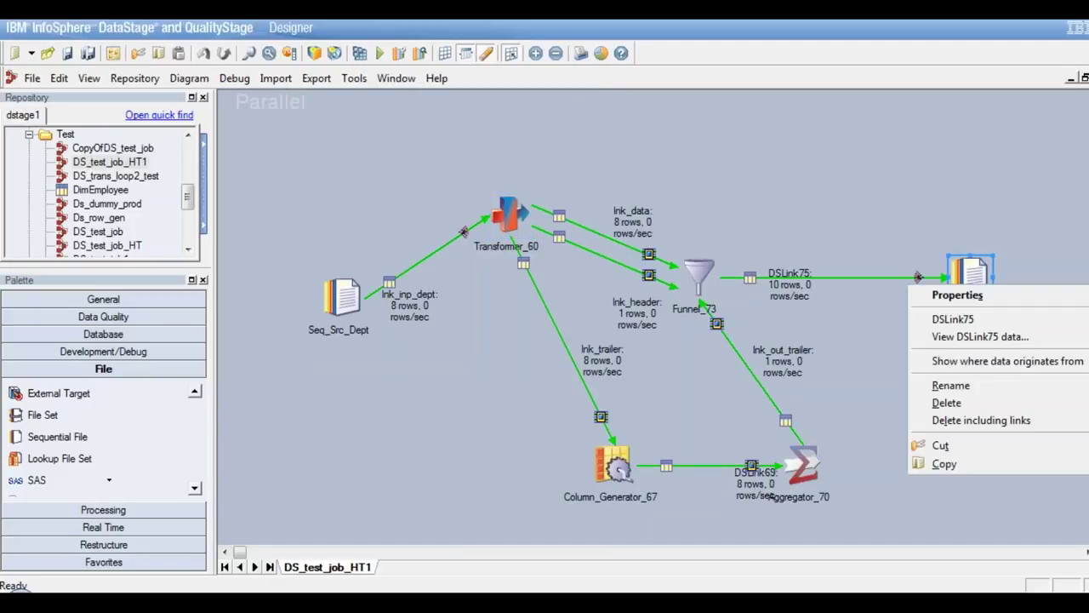
pyautogui.click(983, 339)
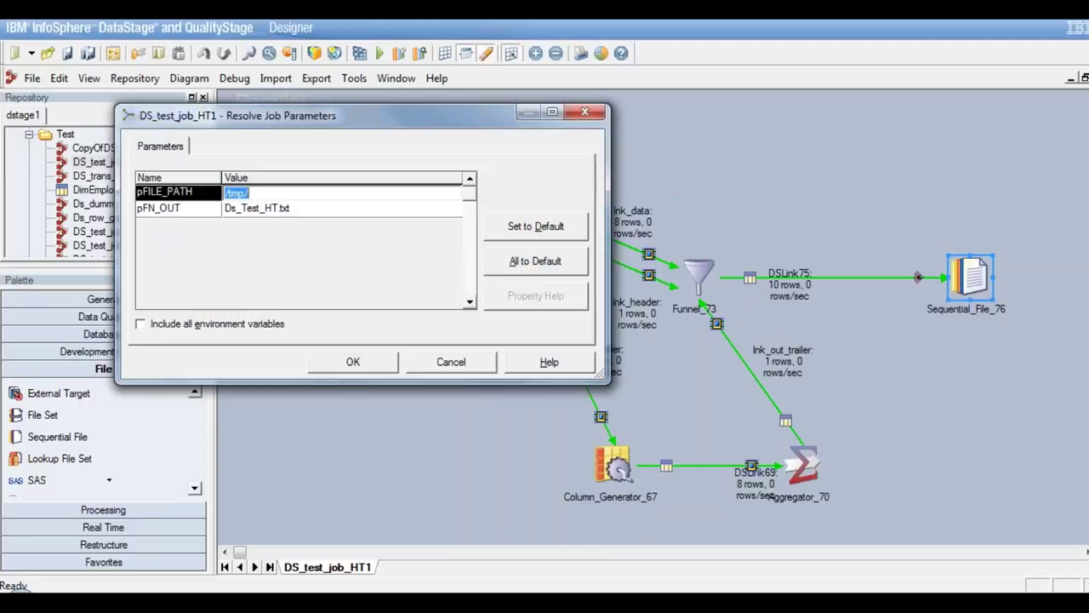
pyautogui.click(355, 364)
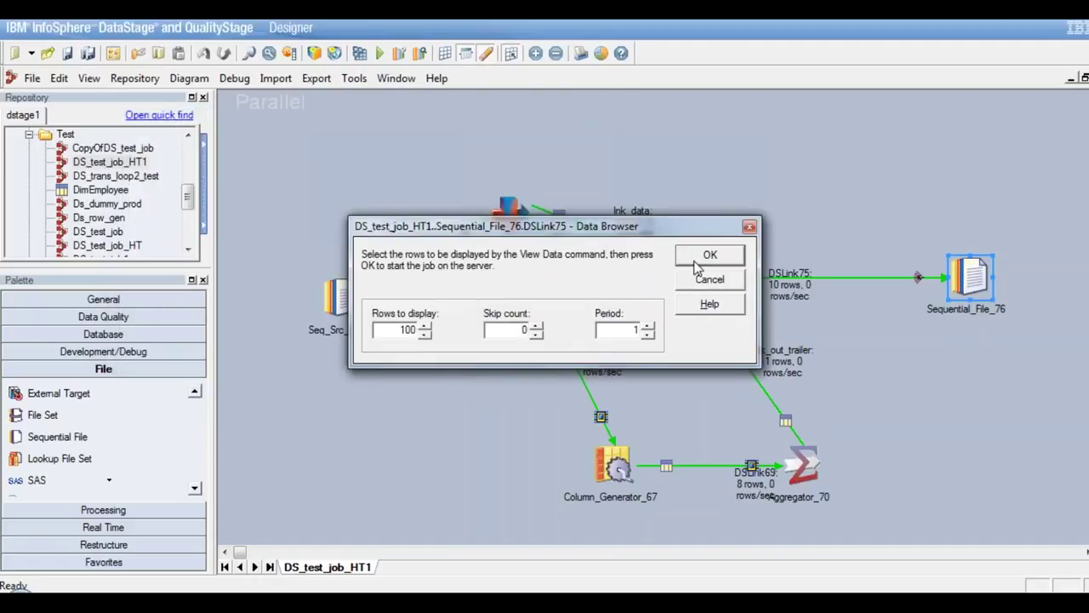
pyautogui.click(711, 257)
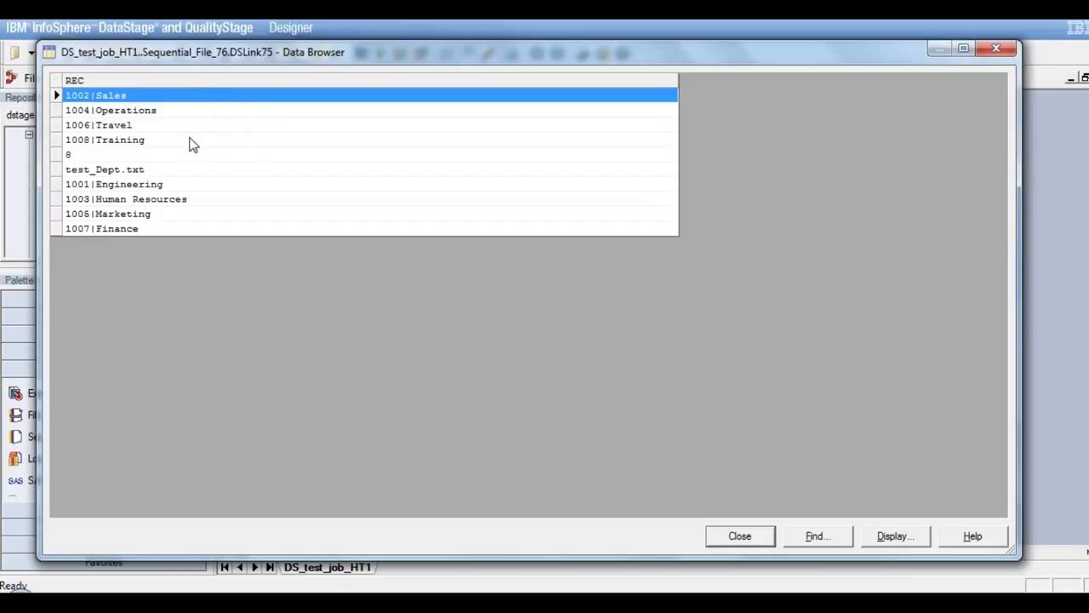
pyautogui.click(102, 155)
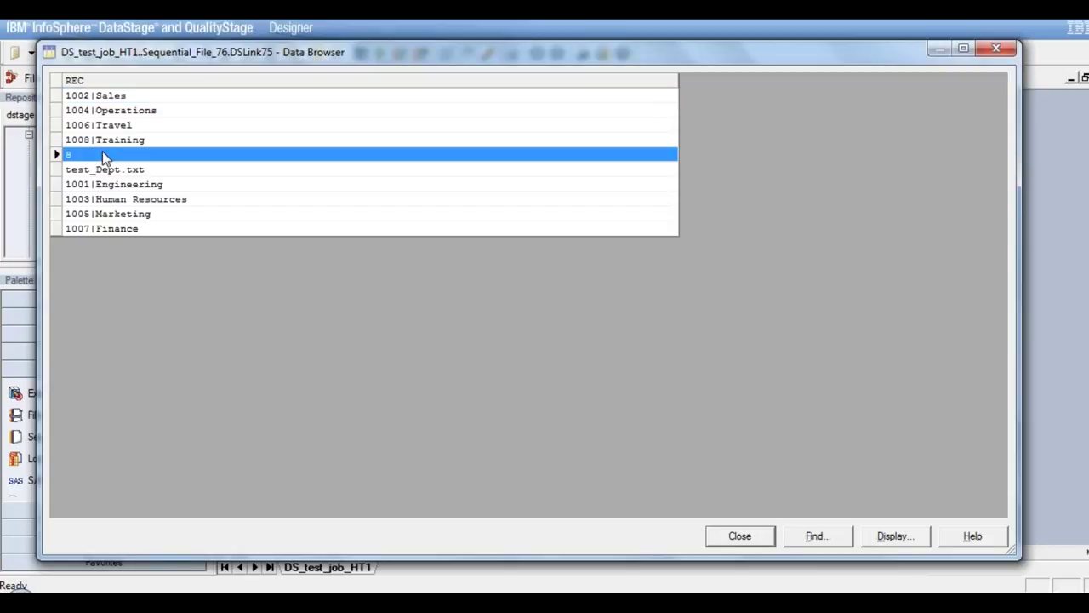
pyautogui.click(124, 172)
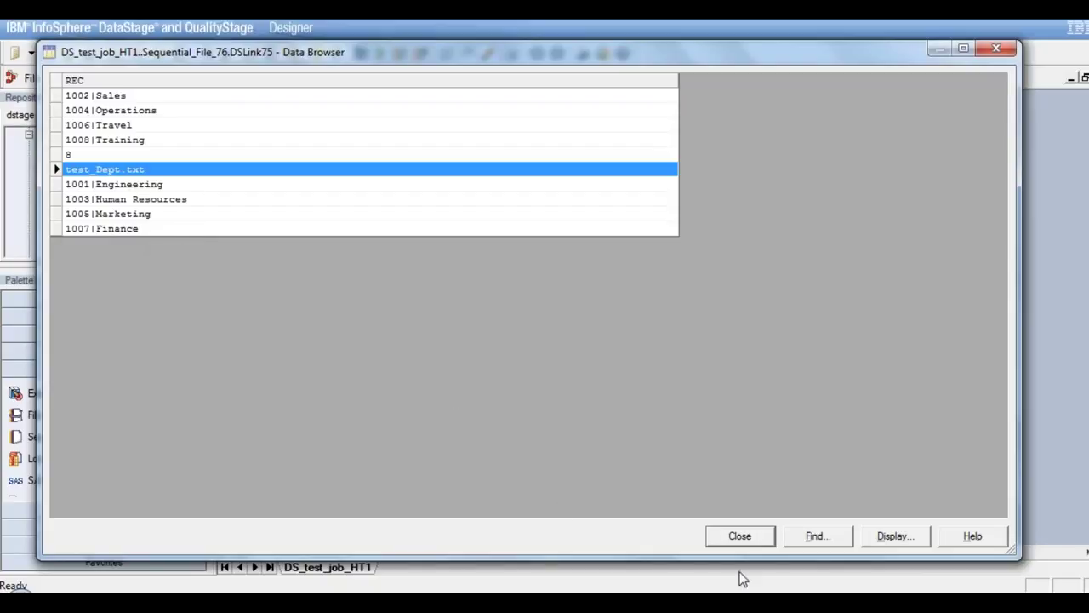
pyautogui.click(739, 538)
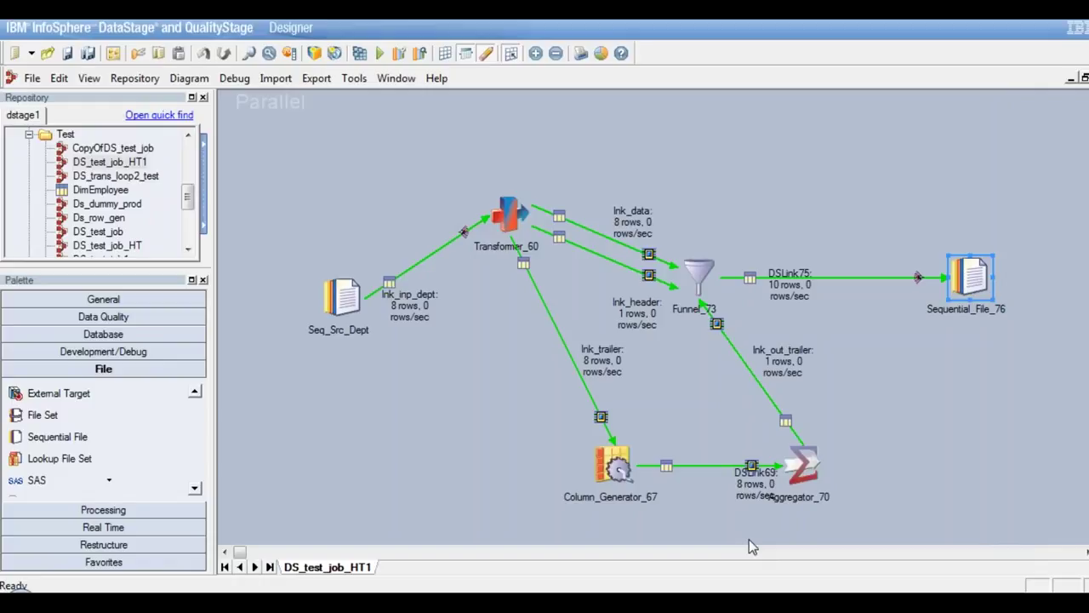
# - Set the Funnel Type of Funnel_73 to Sequence
pyautogui.doubleClick(701, 281)
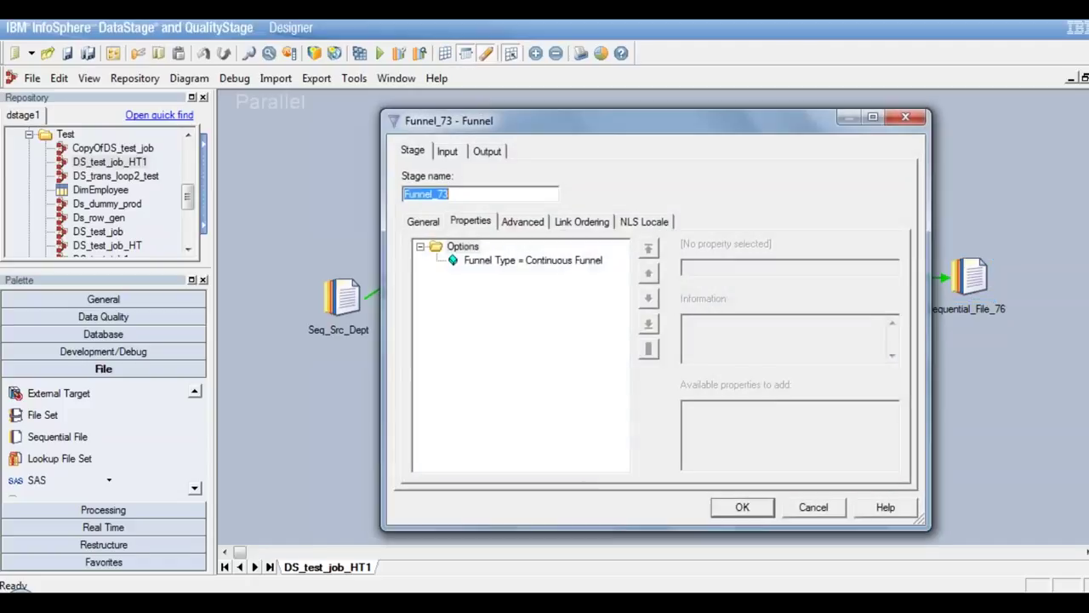
pyautogui.click(577, 263)
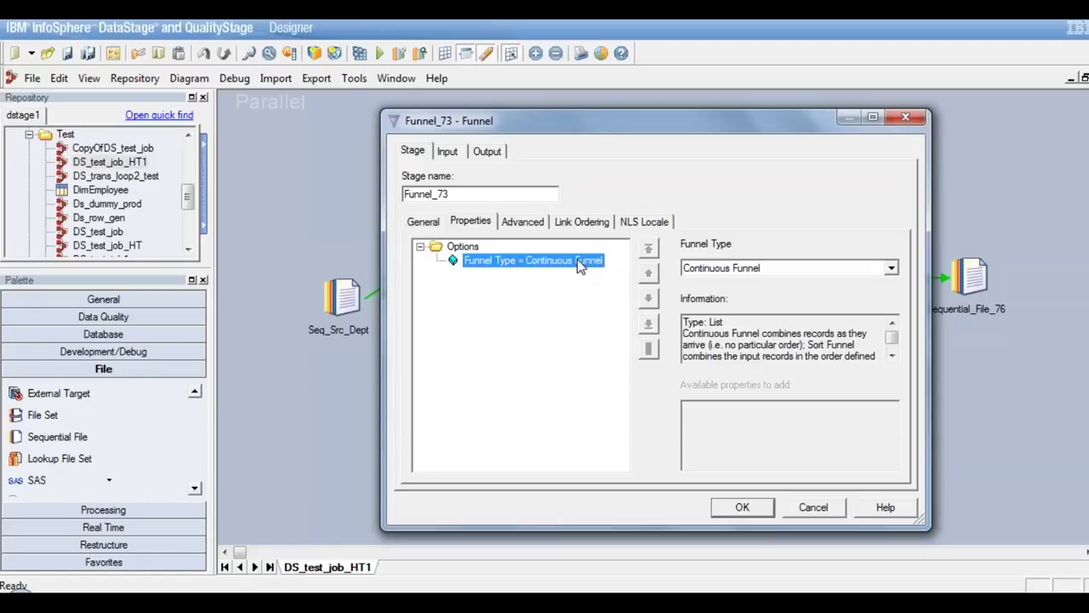
pyautogui.click(891, 268)
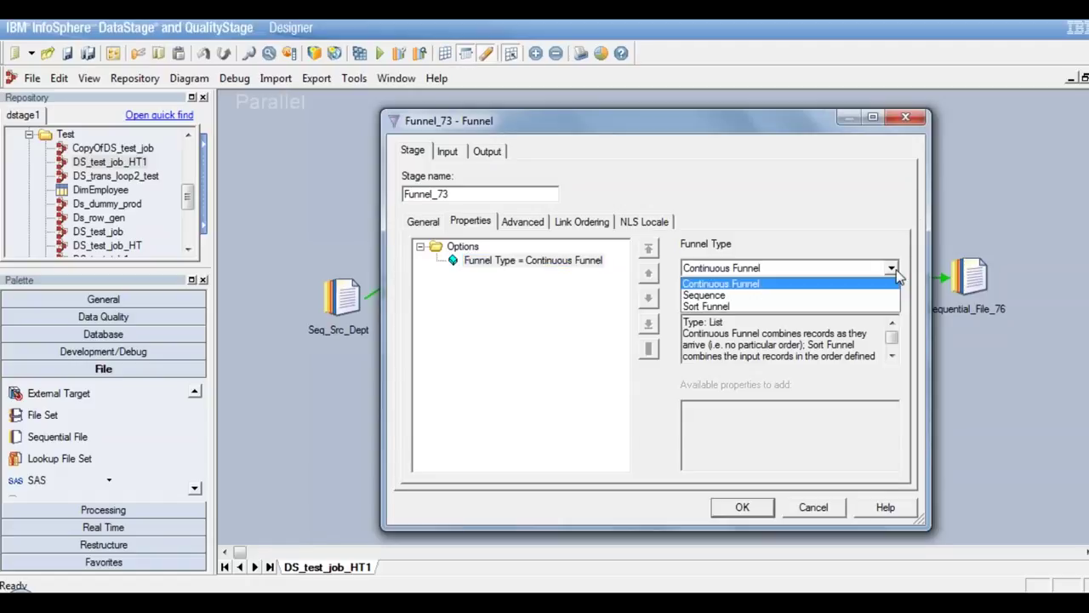
pyautogui.click(723, 294)
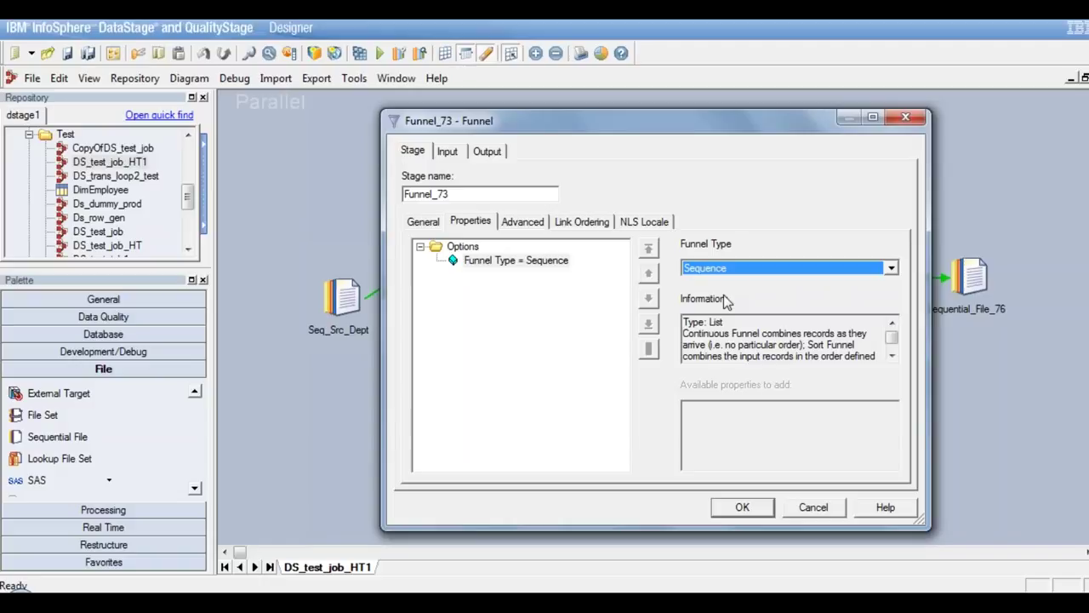
# - Move lnk_header to the first place in Funnel_73's input link order, ahead of lnk_data and lnk_out_trailer
pyautogui.click(579, 228)
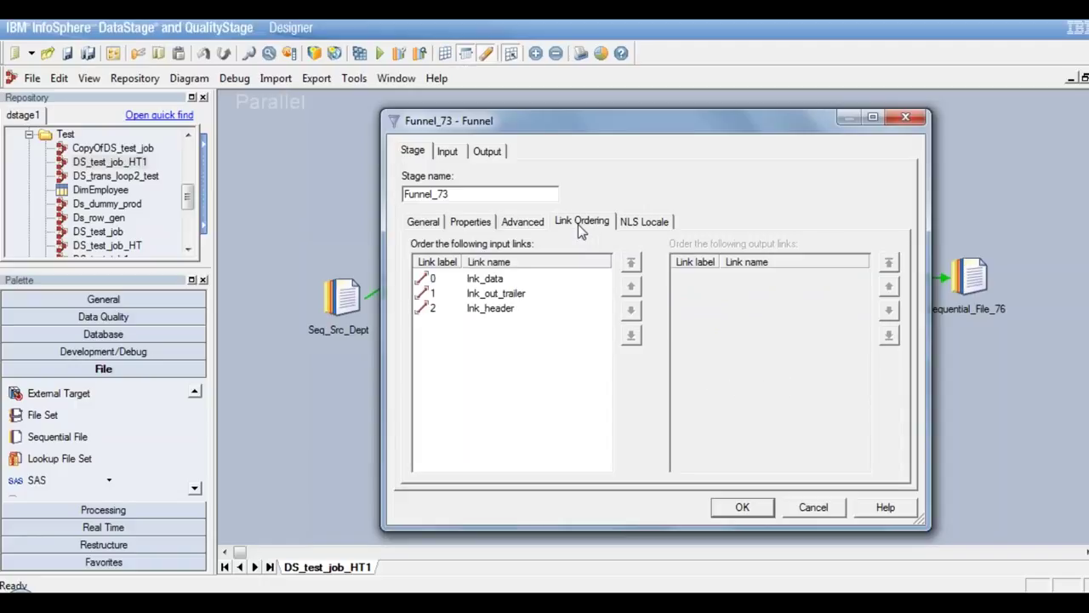
pyautogui.click(514, 310)
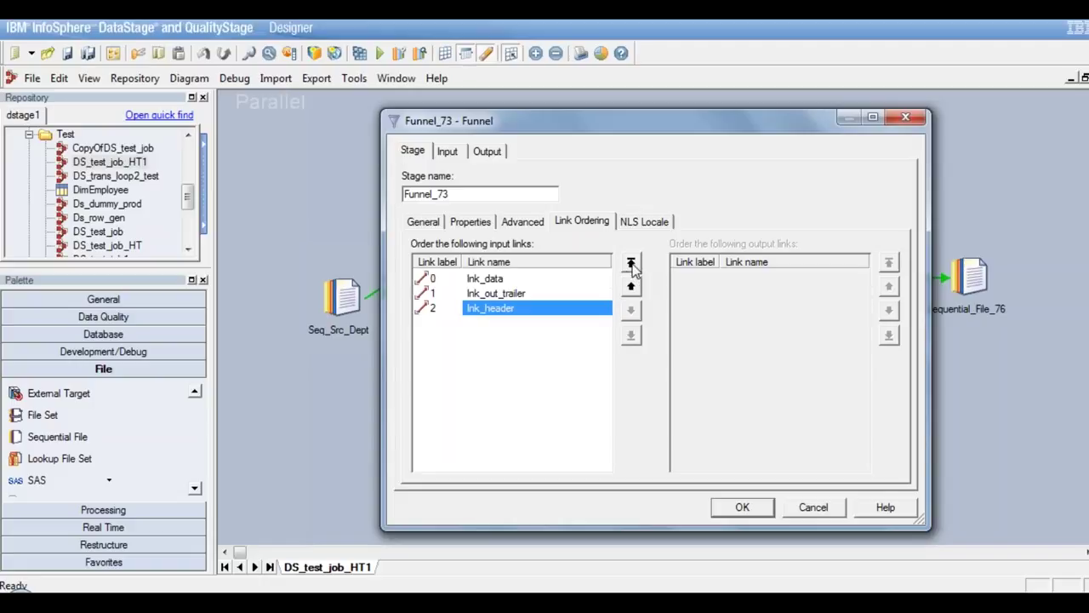
pyautogui.moveTo(576, 307); pyautogui.dragTo(528, 278)
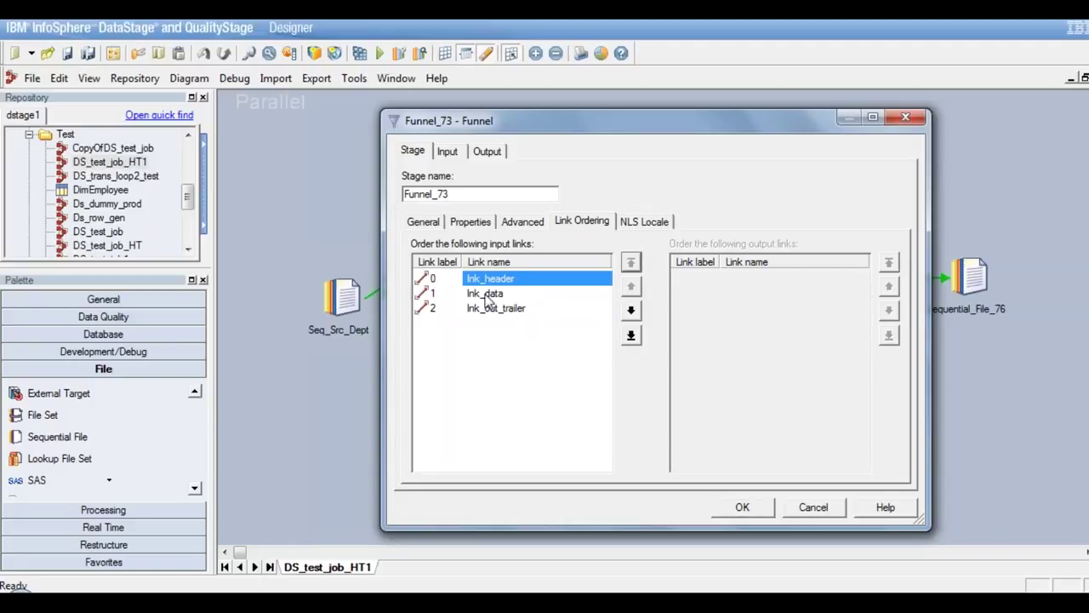
pyautogui.click(508, 312)
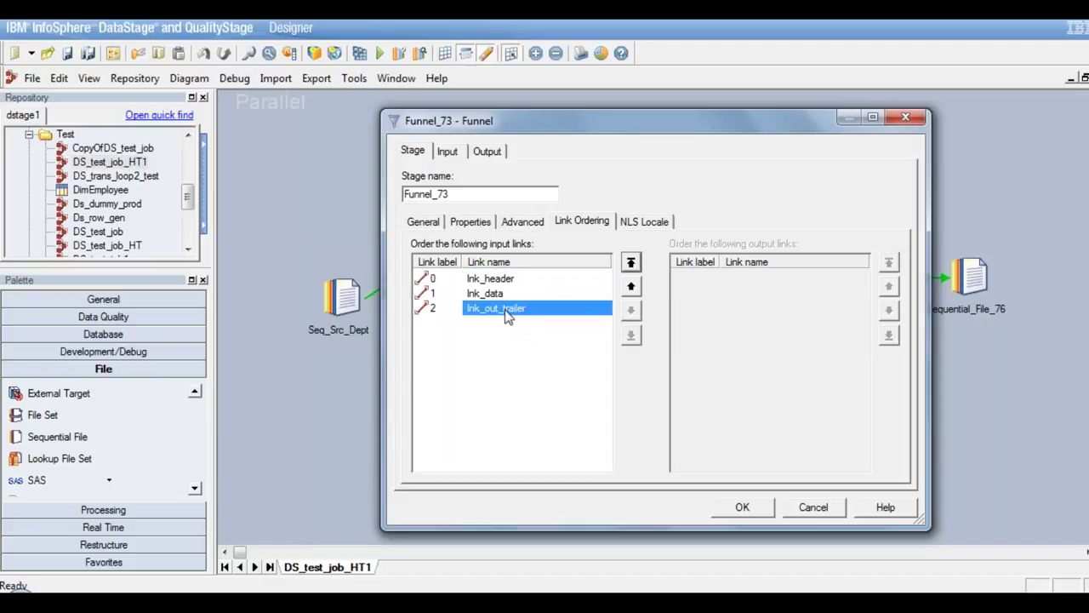